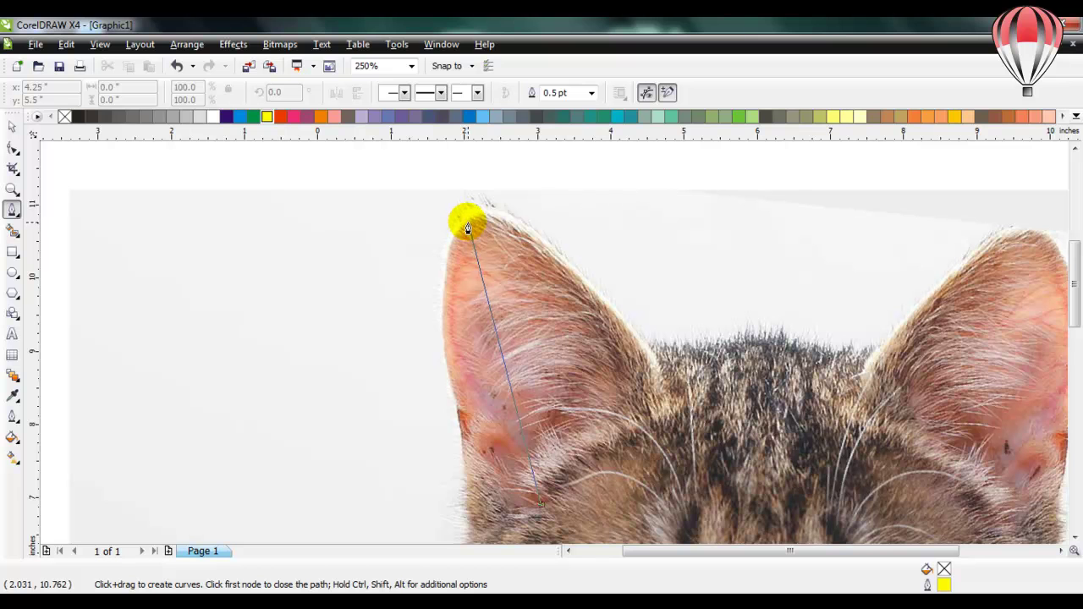
- Draw a closed crescent about 1.3 by 3.9 inches along the left ear's outer edge, with a 1.0 pt outline and yellow fill
{"action": "left_click_drag", "start_coordinate": [463, 224], "coordinate": [531, 185]}
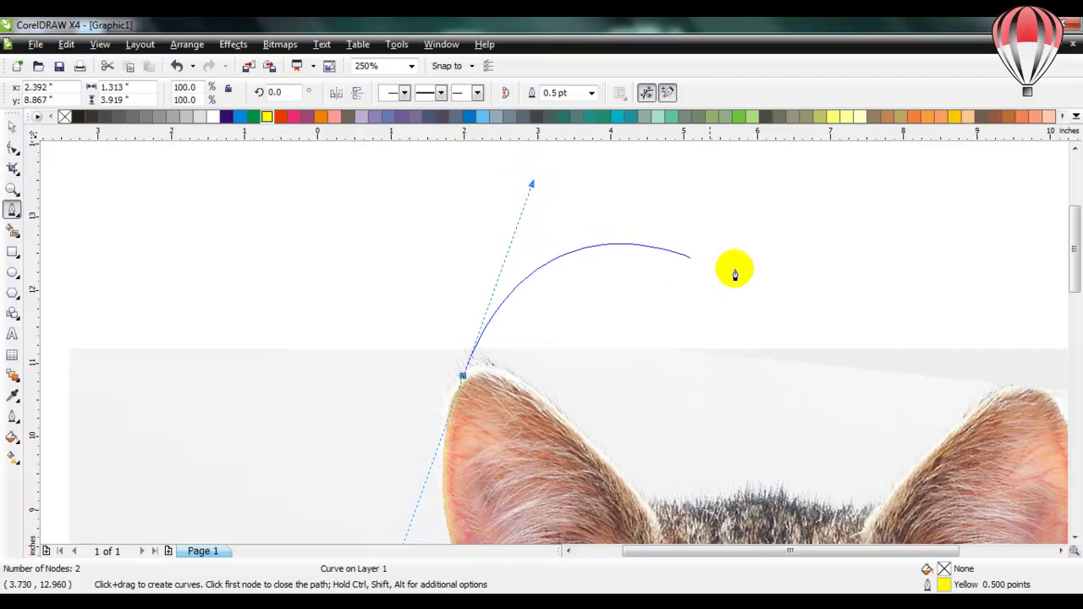
{"action": "left_click_drag", "start_coordinate": [1073, 248], "coordinate": [1074, 290]}
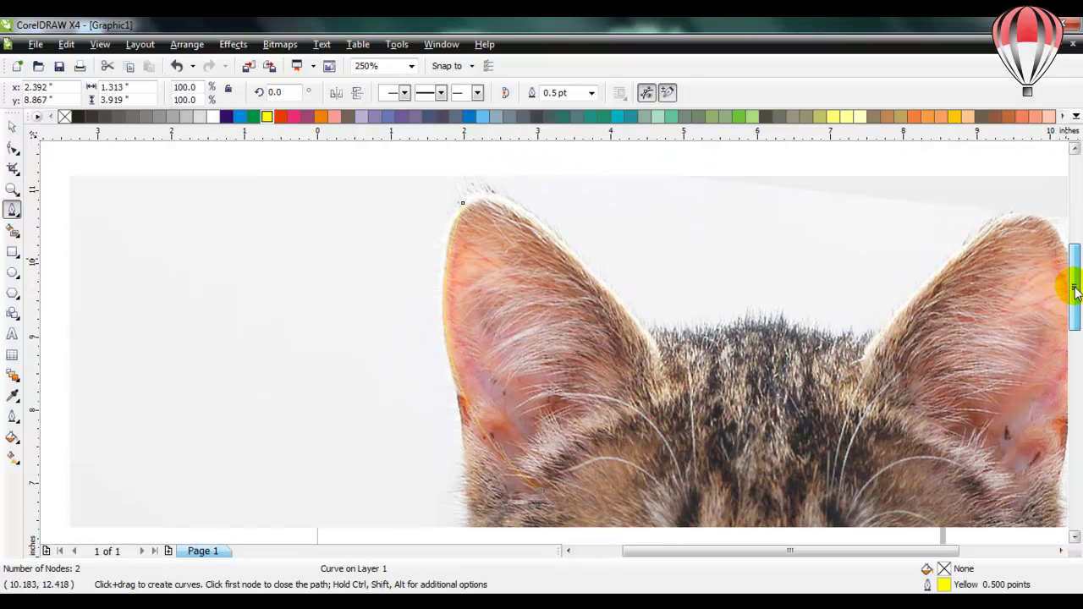
{"action": "left_click", "coordinate": [590, 93]}
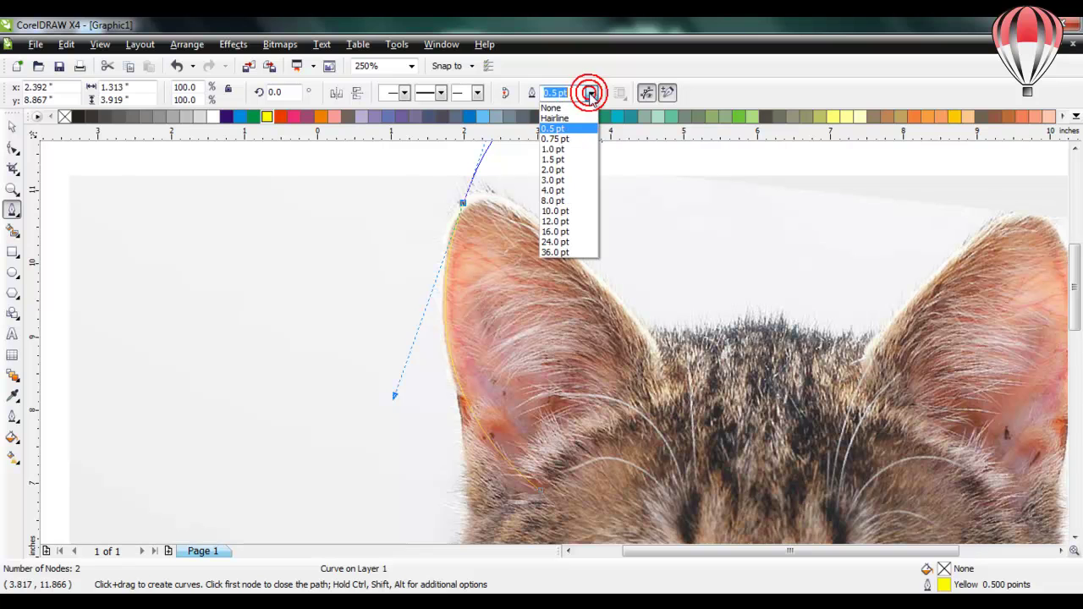
{"action": "left_click", "coordinate": [567, 150]}
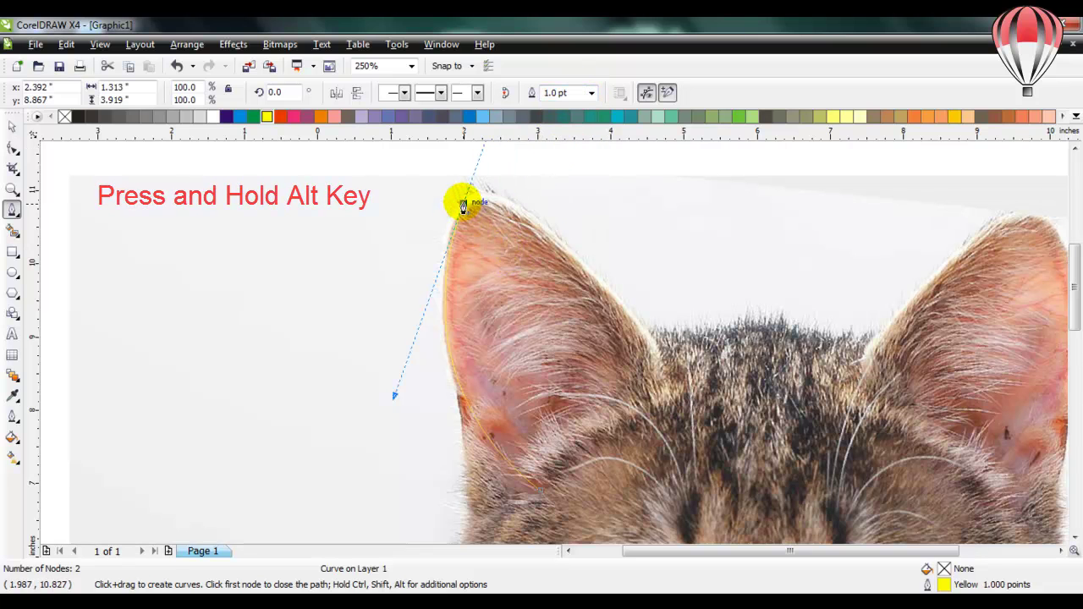
{"action": "left_click_drag", "start_coordinate": [544, 492], "coordinate": [416, 367]}
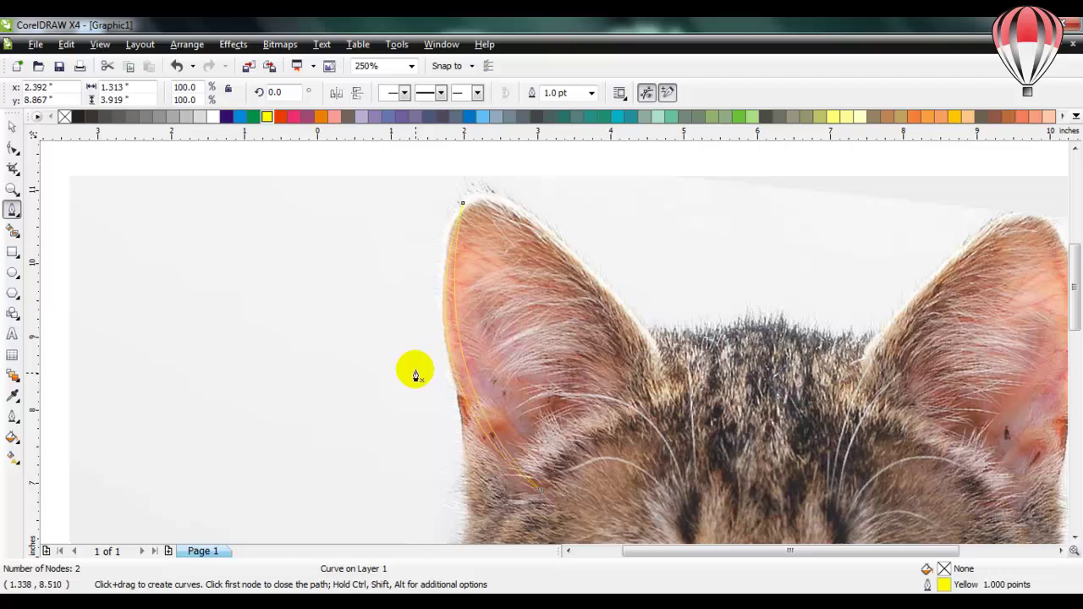
{"action": "left_click", "coordinate": [266, 116]}
- Duplicate the yellow ear crescent and shrink the copy into a small arc near the inner side of the left ear
{"action": "left_click", "coordinate": [12, 126]}
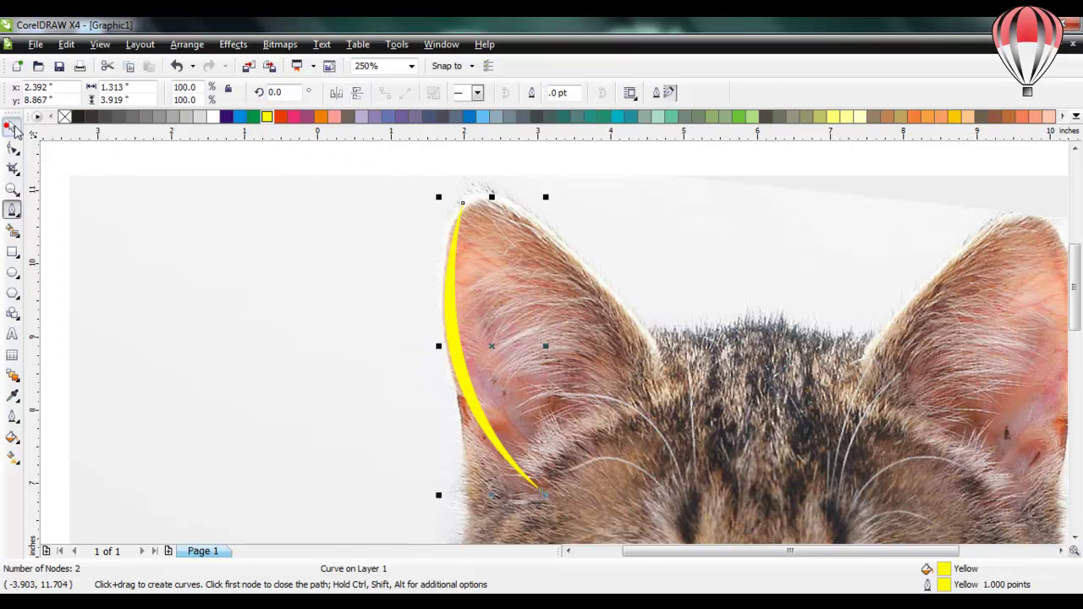
{"action": "left_click_drag", "start_coordinate": [453, 329], "coordinate": [536, 312]}
{"action": "right_click", "coordinate": [535, 312]}
{"action": "left_click_drag", "start_coordinate": [626, 480], "coordinate": [596, 344]}
- Blend the large and small ear crescents using 10 steps
{"action": "left_click_drag", "start_coordinate": [384, 161], "coordinate": [653, 447]}
{"action": "left_click_drag", "start_coordinate": [663, 490], "coordinate": [667, 513]}
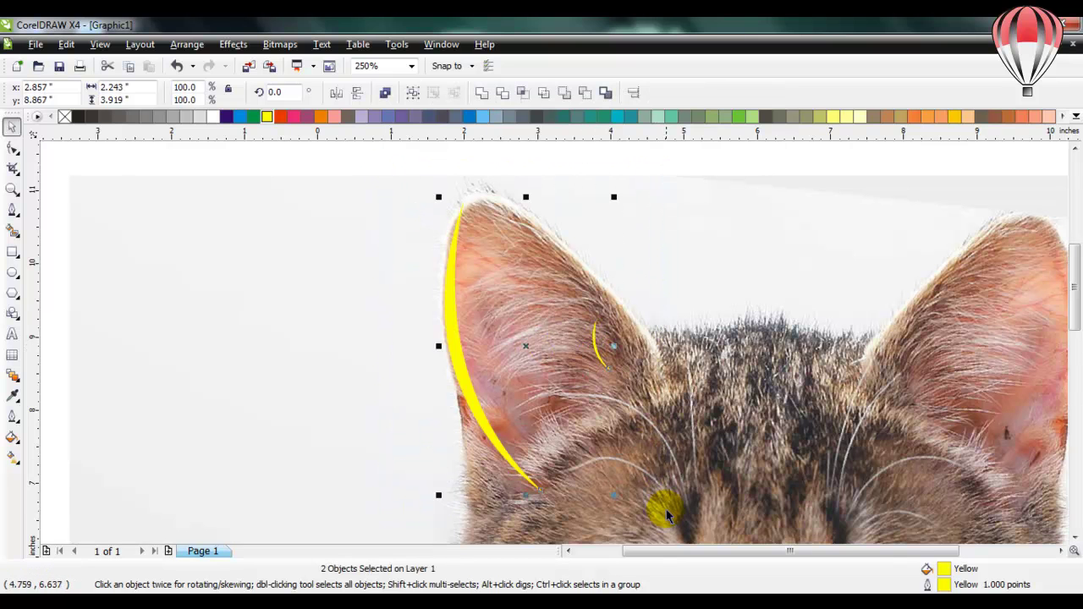
{"action": "left_click", "coordinate": [233, 44]}
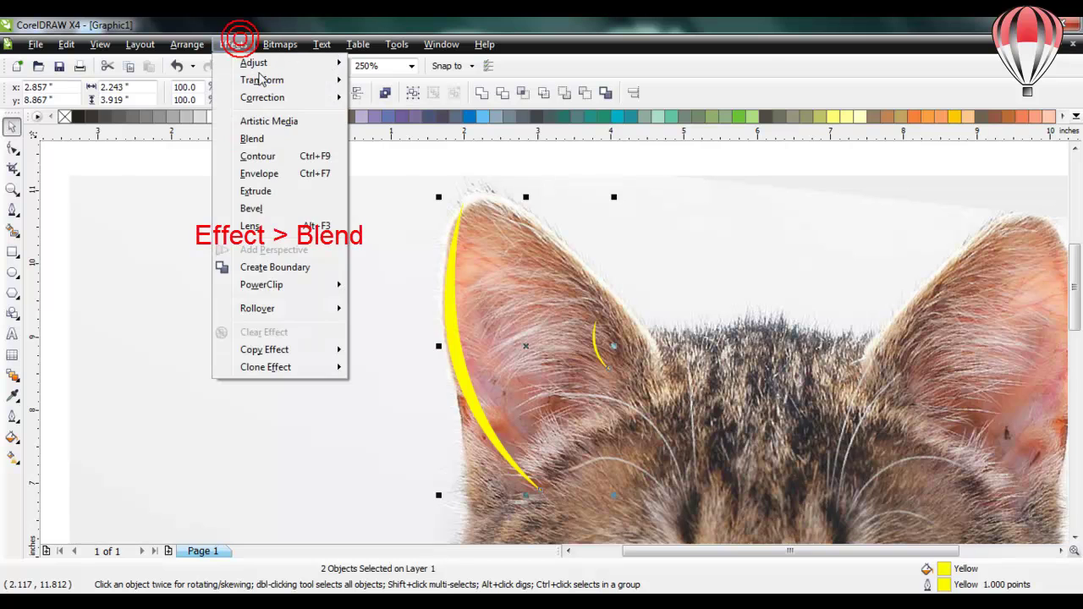
{"action": "left_click", "coordinate": [287, 141]}
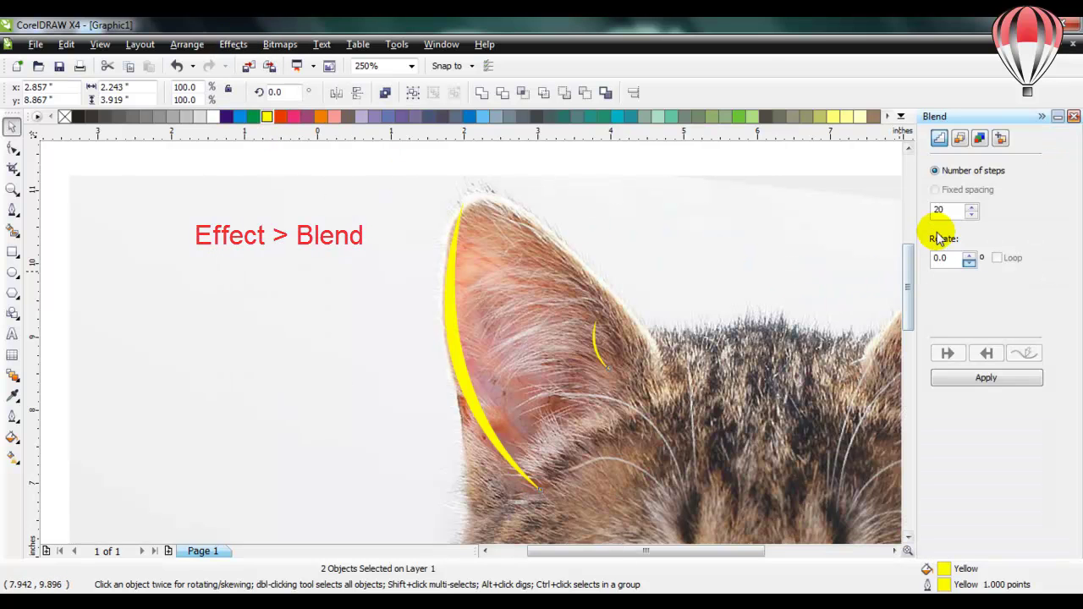
{"action": "double_click", "coordinate": [950, 211]}
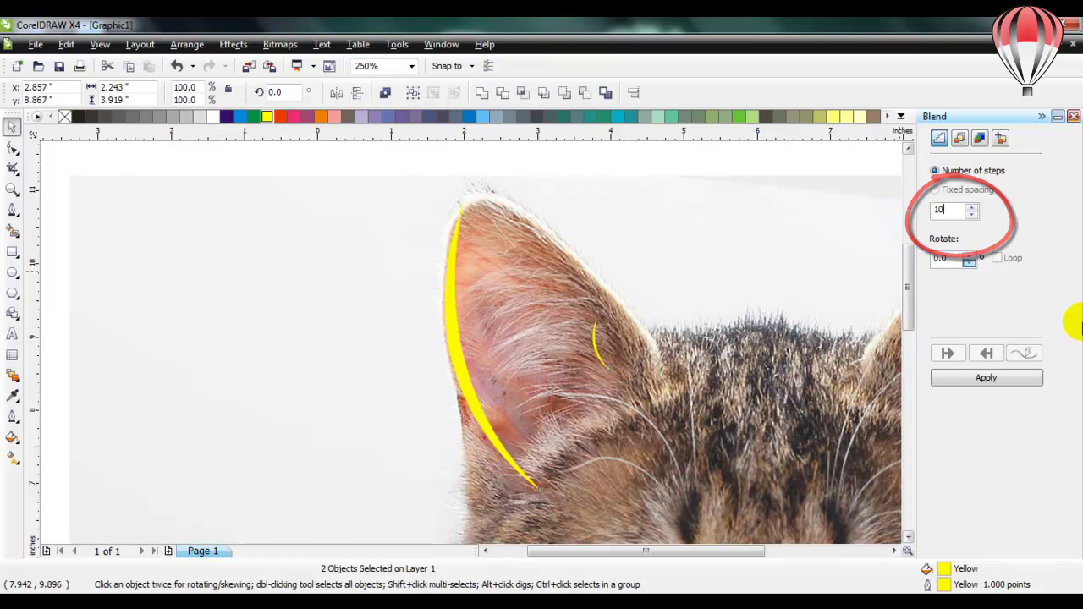
{"action": "left_click", "coordinate": [1010, 378]}
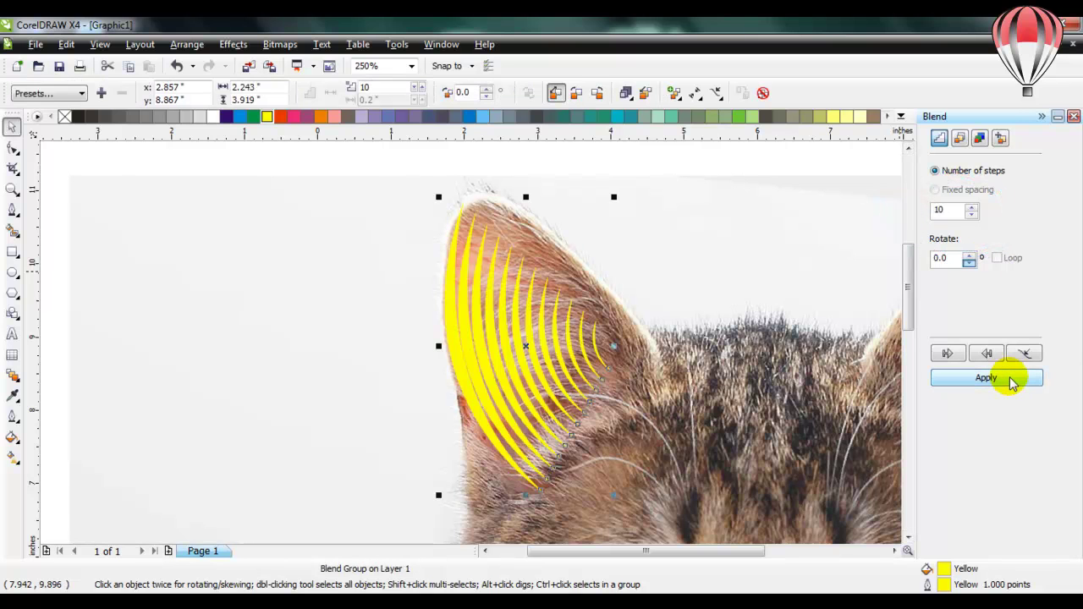
- Draw a closed crescent about 2.1 by 2.4 inches from the left ear's tip down its inner edge, filled yellow
{"action": "left_click", "coordinate": [405, 165]}
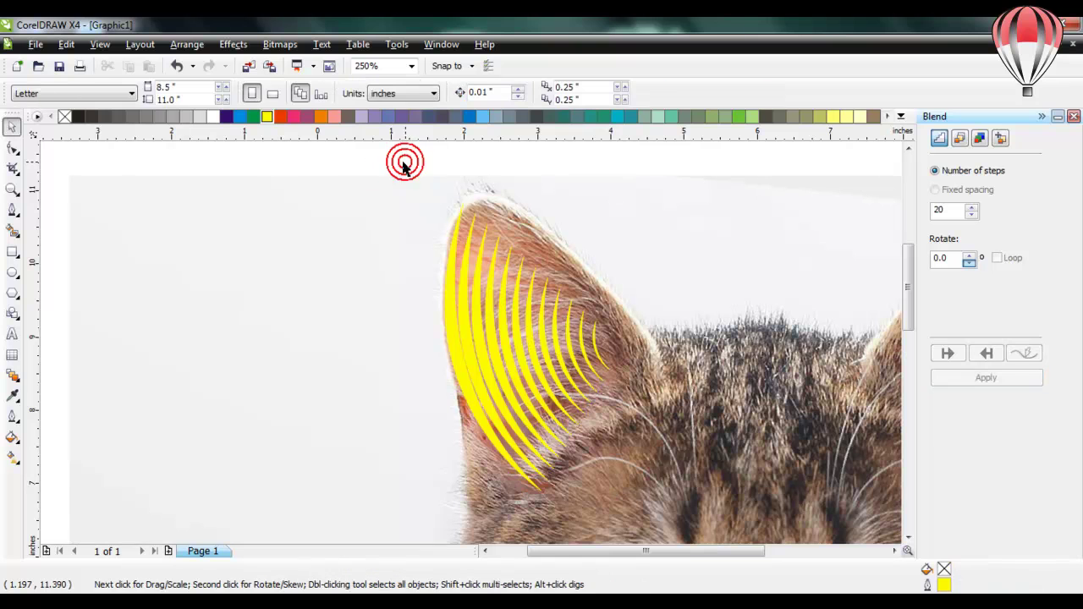
{"action": "left_click", "coordinate": [13, 209]}
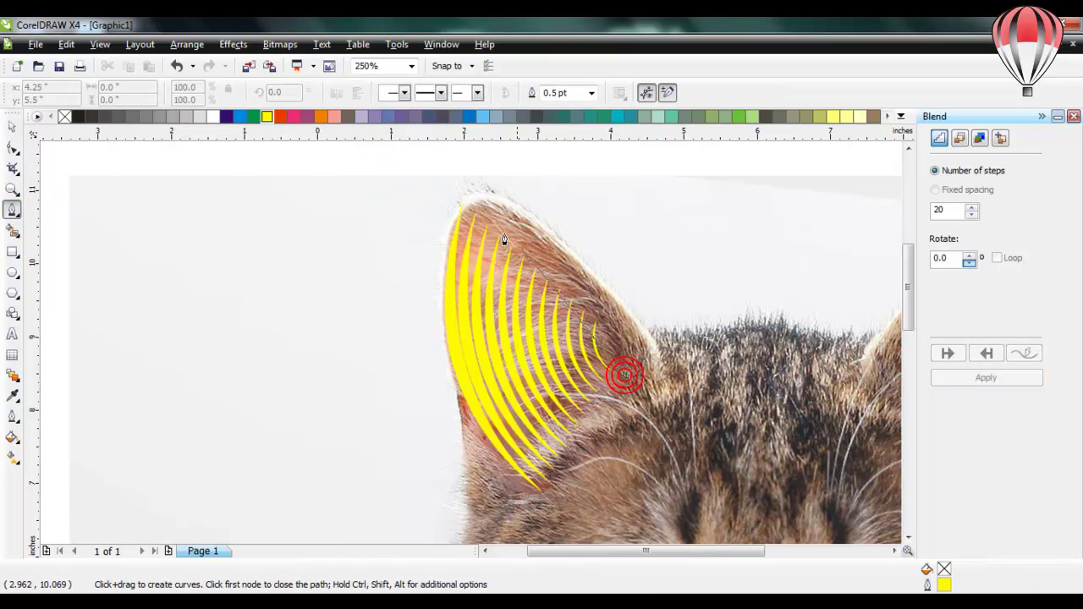
{"action": "left_click", "coordinate": [475, 208]}
{"action": "left_click_drag", "start_coordinate": [469, 198], "coordinate": [343, 169]}
{"action": "left_click_drag", "start_coordinate": [483, 249], "coordinate": [615, 245]}
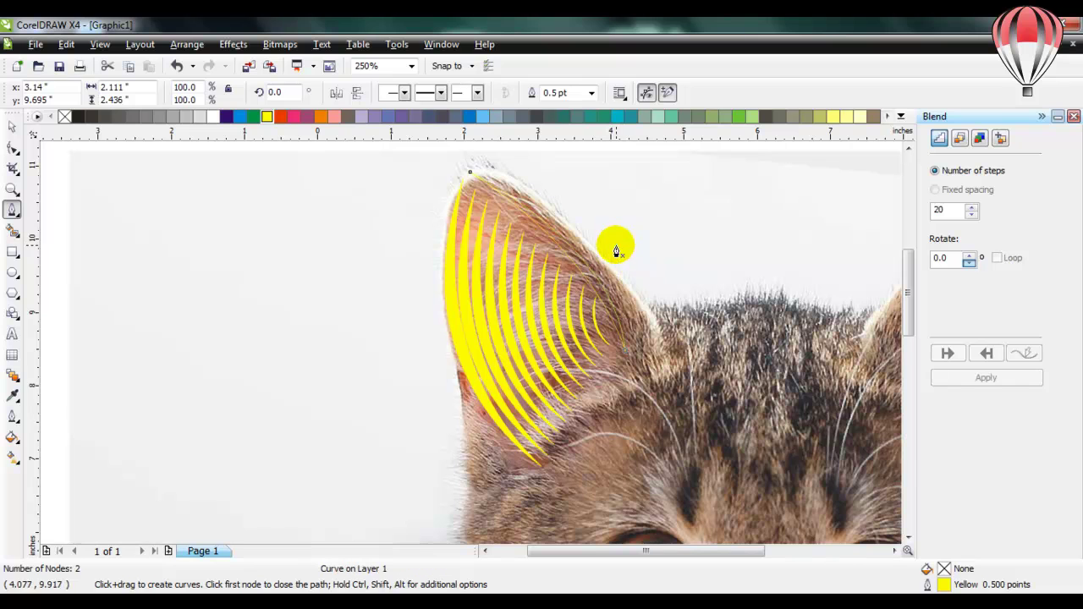
{"action": "left_click", "coordinate": [265, 118]}
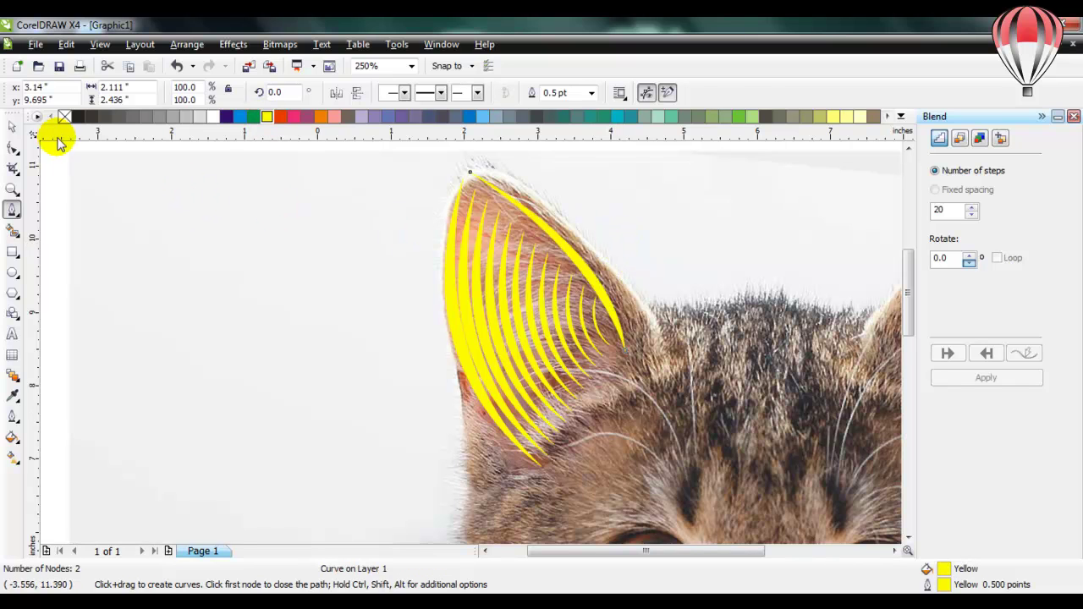
- Duplicate the inner-edge crescent slightly outward along the left ear's border and scale the copy down a little
{"action": "left_click", "coordinate": [12, 125]}
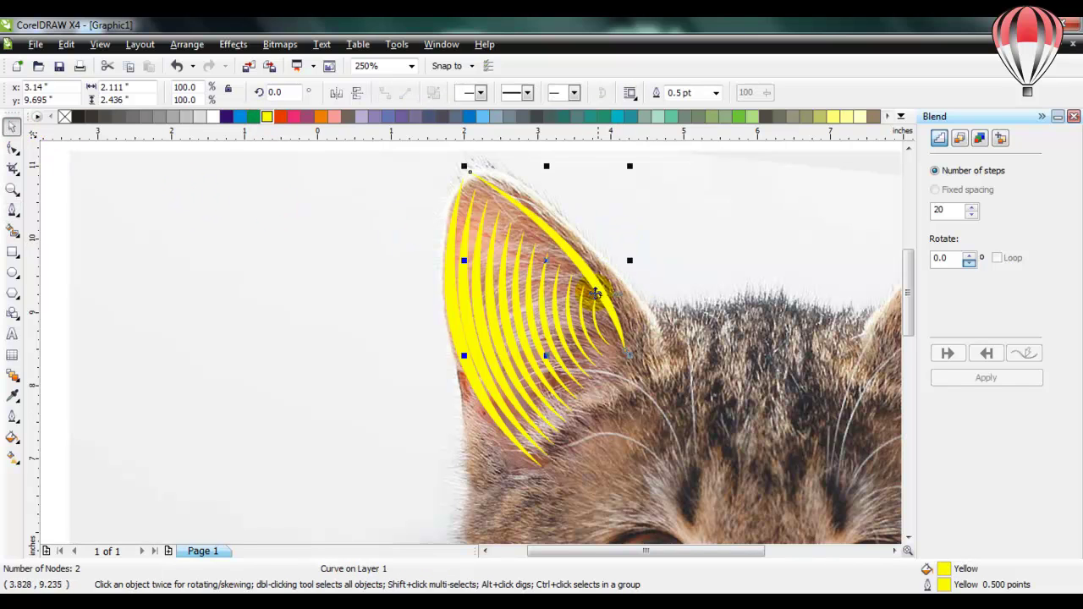
{"action": "left_click_drag", "start_coordinate": [591, 278], "coordinate": [606, 259]}
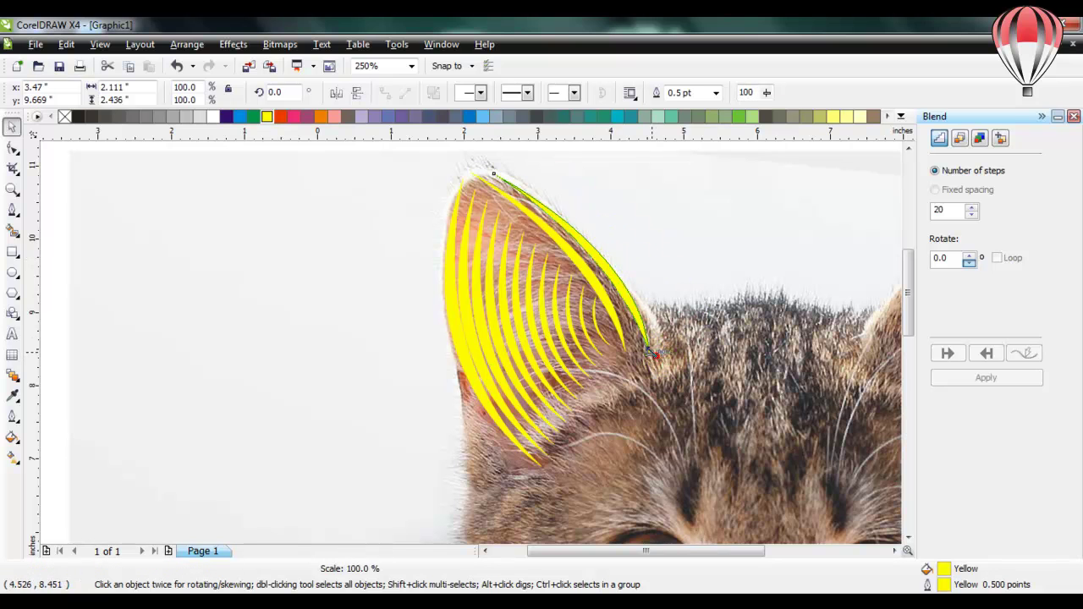
{"action": "left_click", "coordinate": [692, 269]}
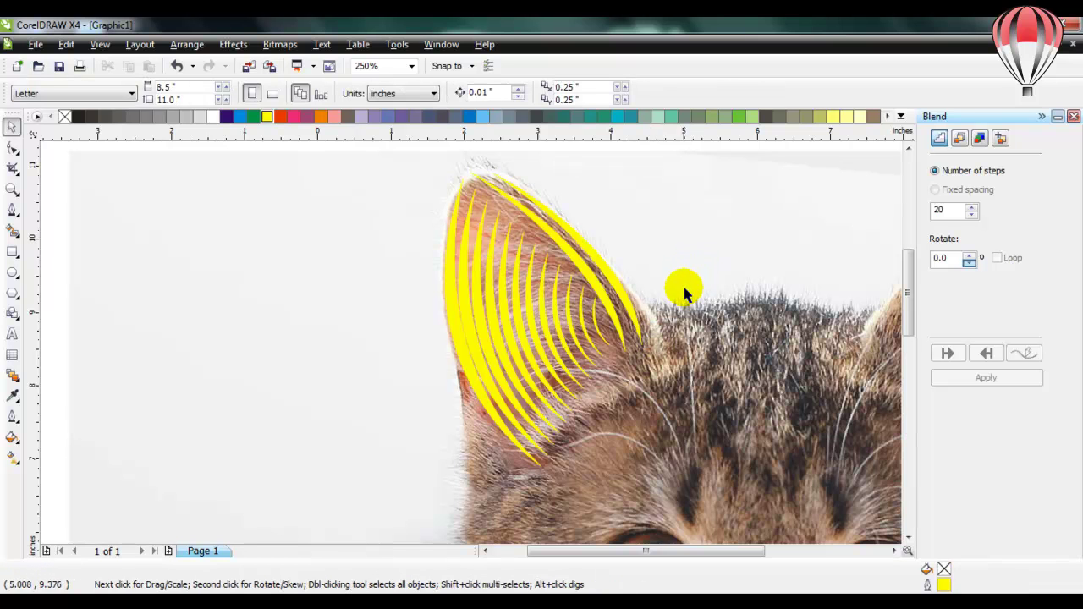
- Try red and orange fills on all the left ear shapes and return them to yellow
{"action": "left_click_drag", "start_coordinate": [661, 544], "coordinate": [691, 566]}
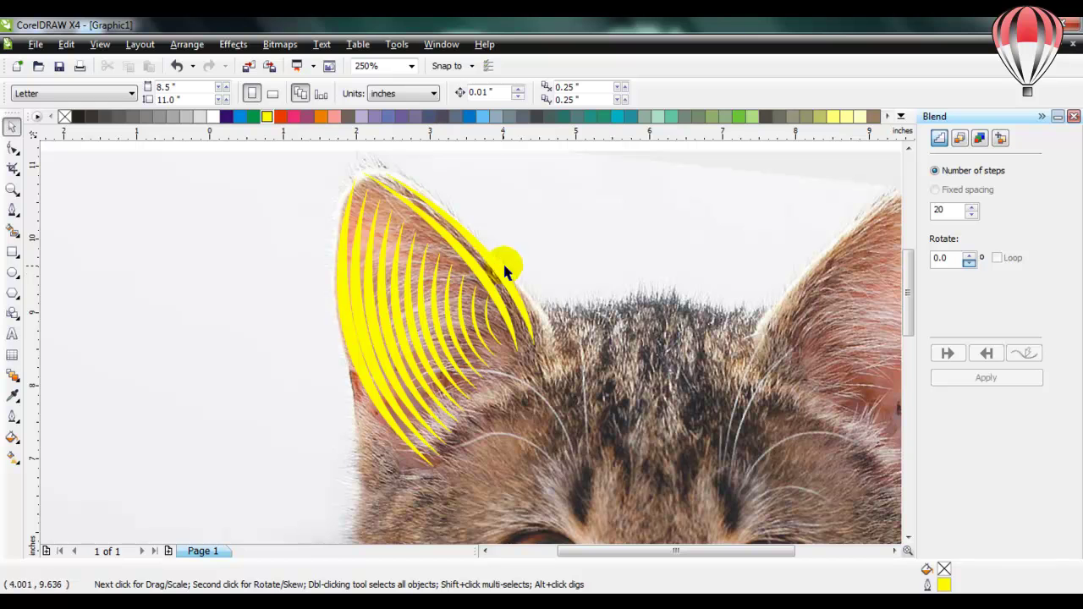
{"action": "left_click_drag", "start_coordinate": [275, 159], "coordinate": [572, 479]}
{"action": "left_click", "coordinate": [281, 118]}
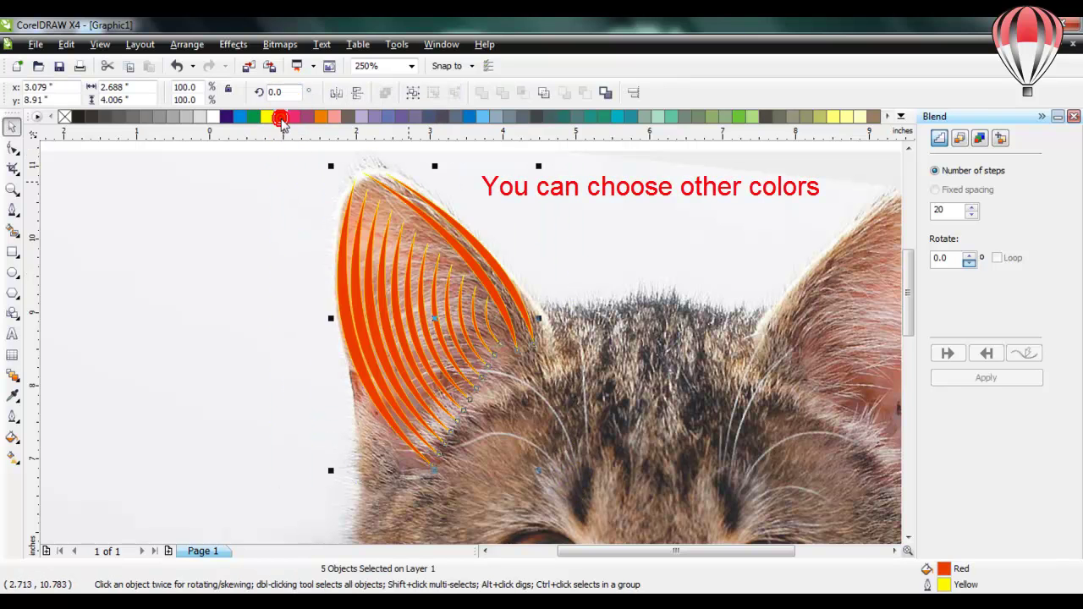
{"action": "left_click", "coordinate": [324, 119]}
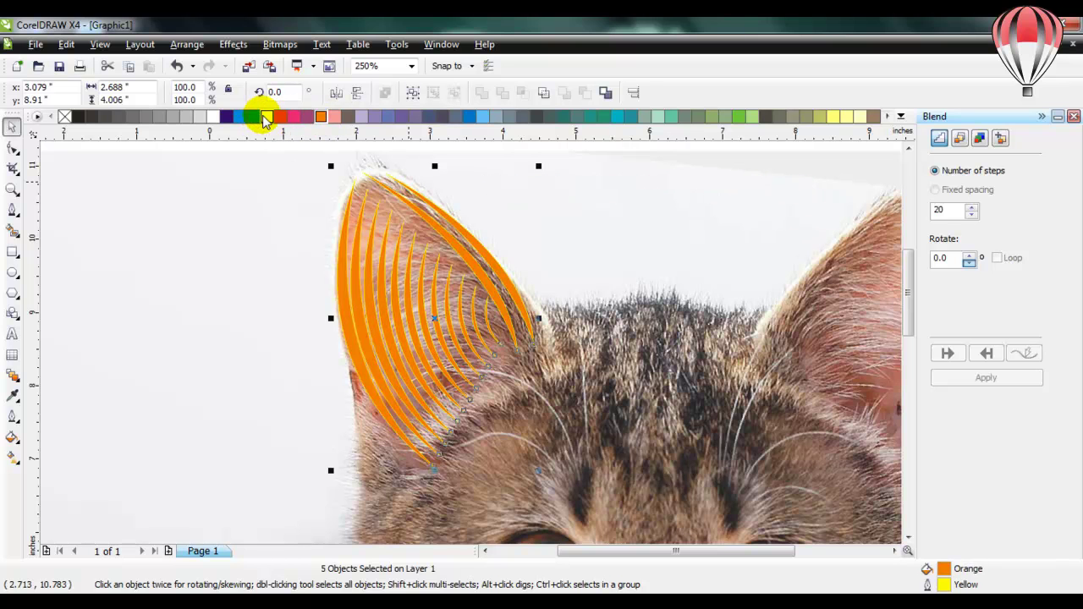
{"action": "left_click", "coordinate": [267, 116]}
{"action": "left_click", "coordinate": [258, 243]}
- Draw a closed crescent about 3.2 by 1.2 inches arching over the left eye and fill it yellow
{"action": "left_click_drag", "start_coordinate": [904, 266], "coordinate": [895, 312]}
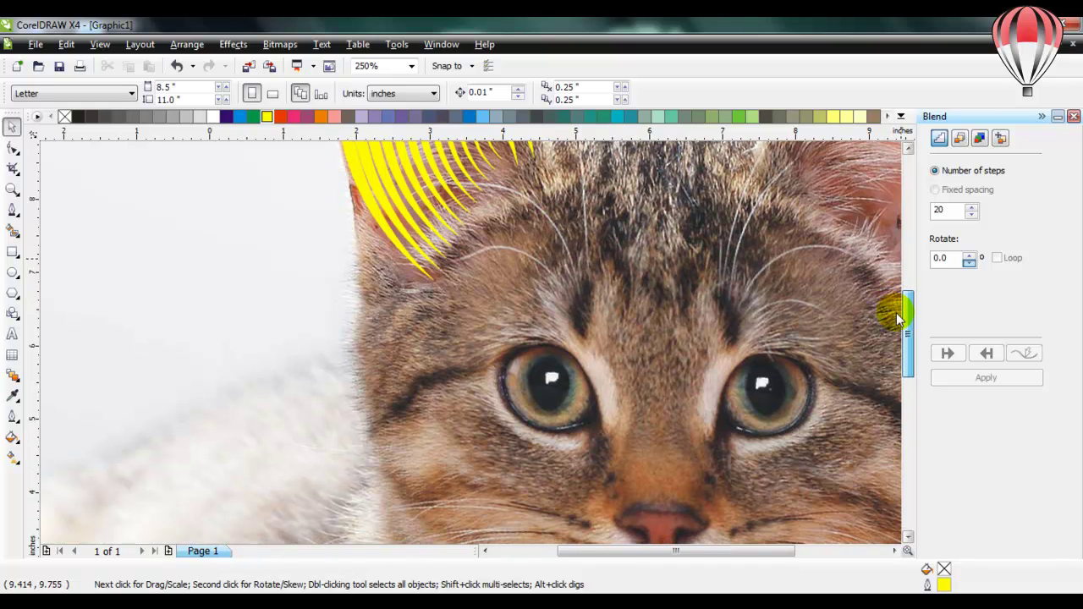
{"action": "left_click", "coordinate": [18, 210]}
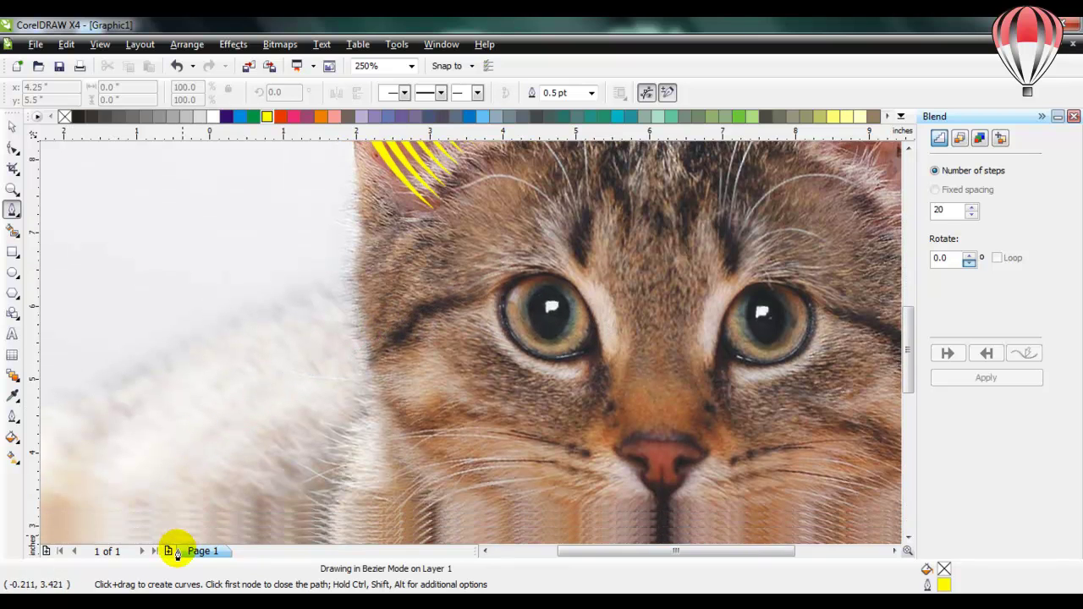
{"action": "left_click_drag", "start_coordinate": [176, 552], "coordinate": [382, 329]}
{"action": "left_click", "coordinate": [613, 322]}
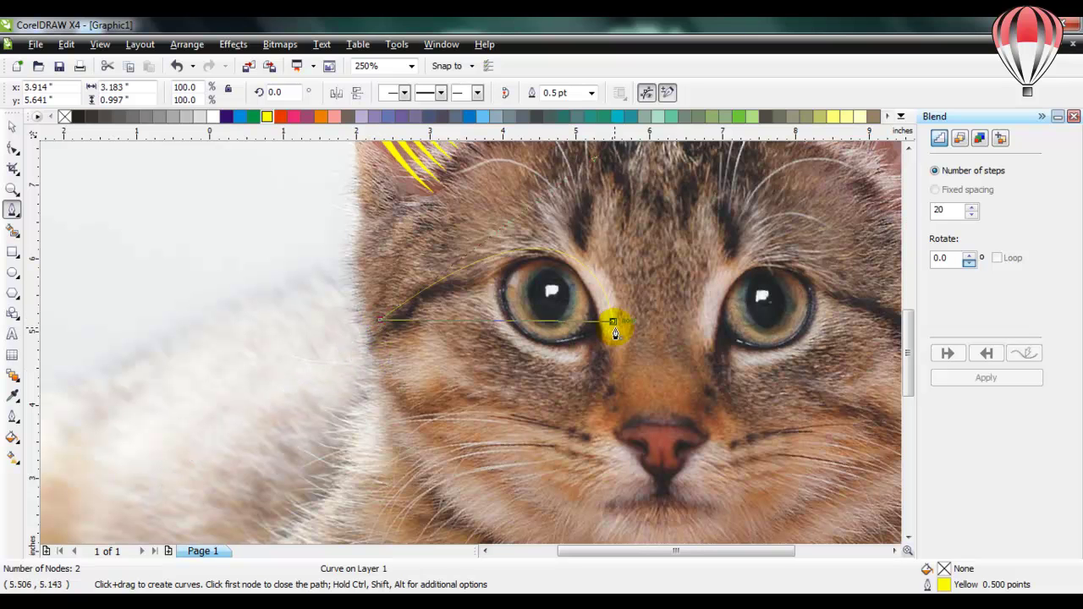
{"action": "left_click_drag", "start_coordinate": [612, 322], "coordinate": [596, 201]}
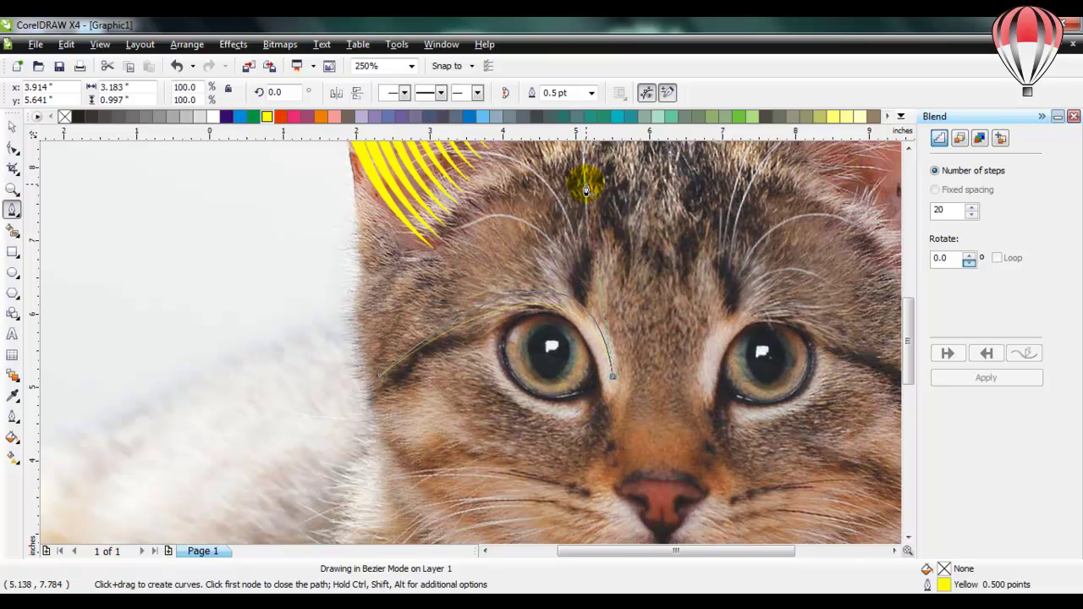
{"action": "left_click_drag", "start_coordinate": [586, 189], "coordinate": [585, 190]}
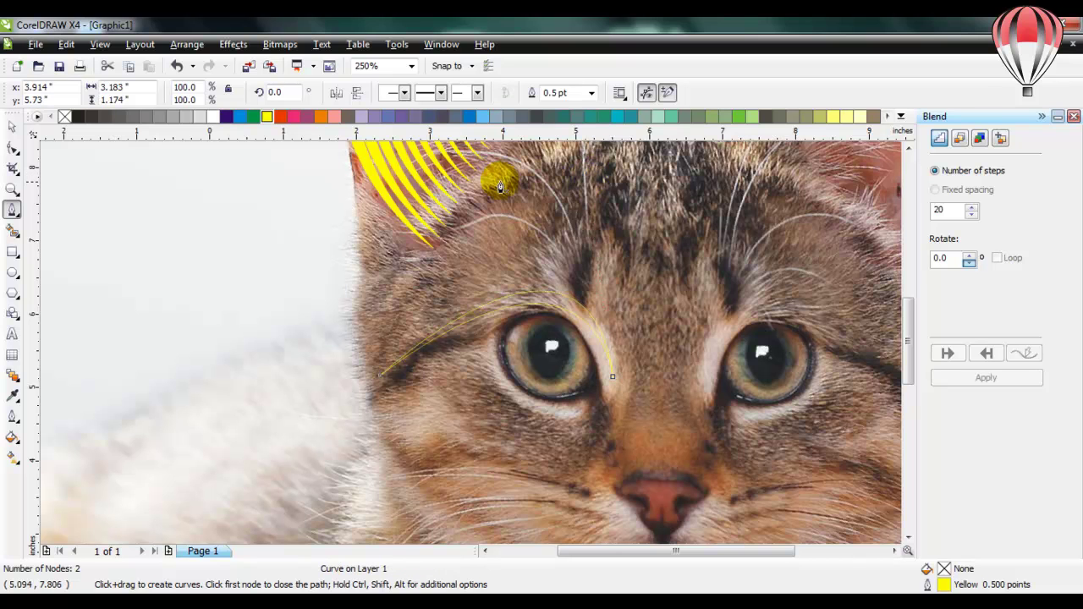
{"action": "left_click", "coordinate": [267, 117]}
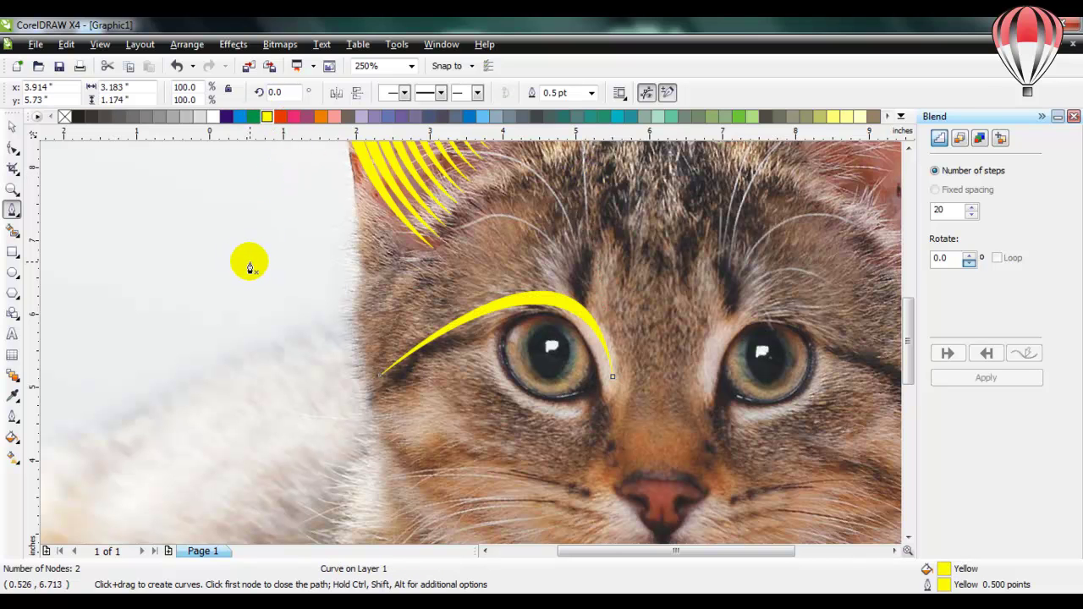
- Duplicate the eye crescent onto the forehead above it, scale the copy to 78.6%, and position it just below the left ear
{"action": "key", "text": "space"}
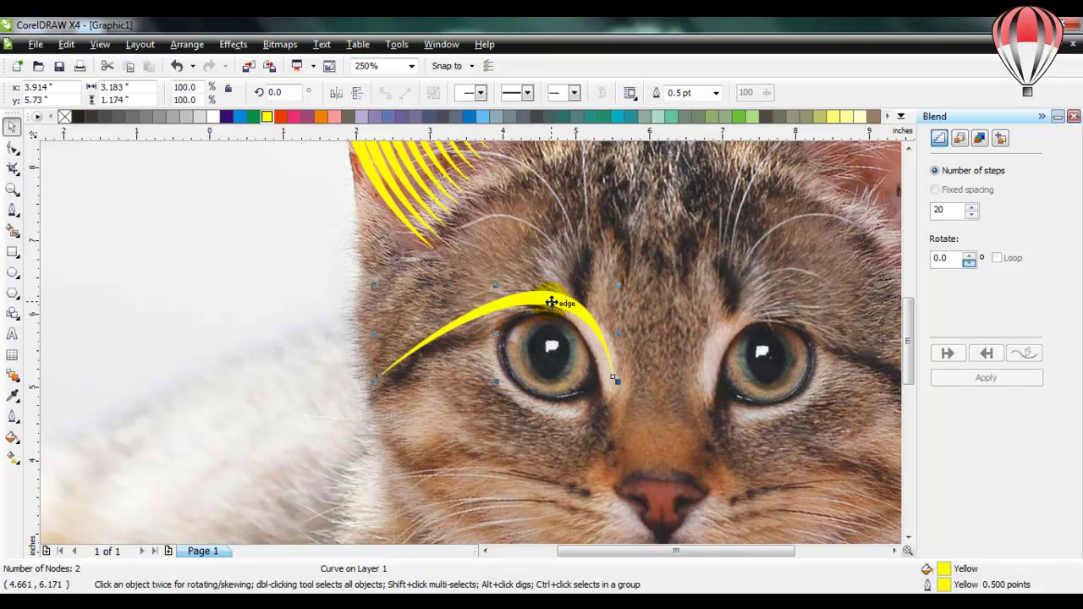
{"action": "left_click_drag", "start_coordinate": [551, 301], "coordinate": [561, 227]}
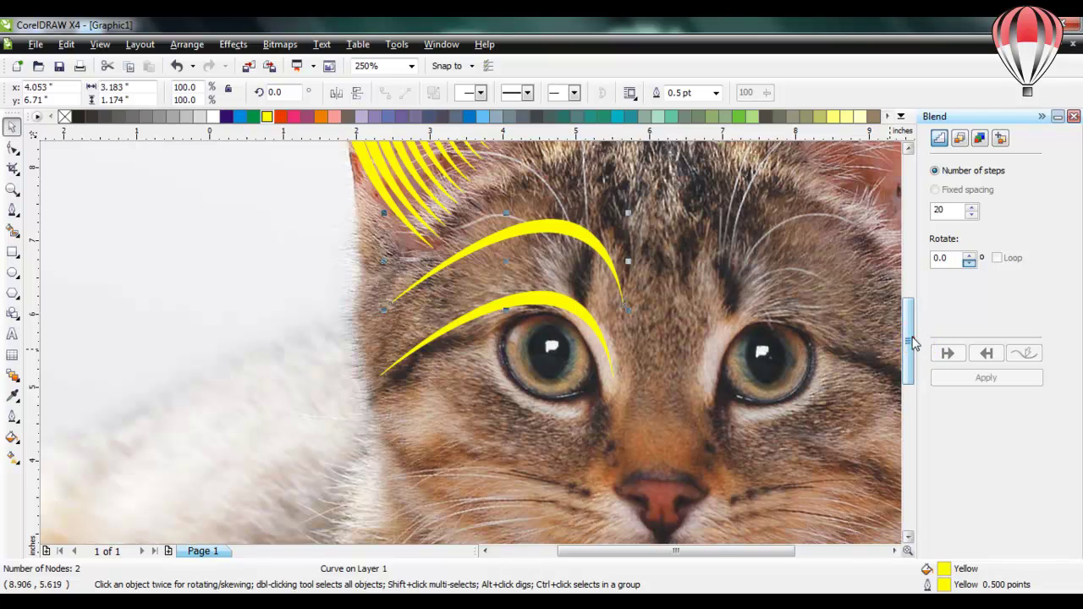
{"action": "left_click_drag", "start_coordinate": [909, 342], "coordinate": [909, 314]}
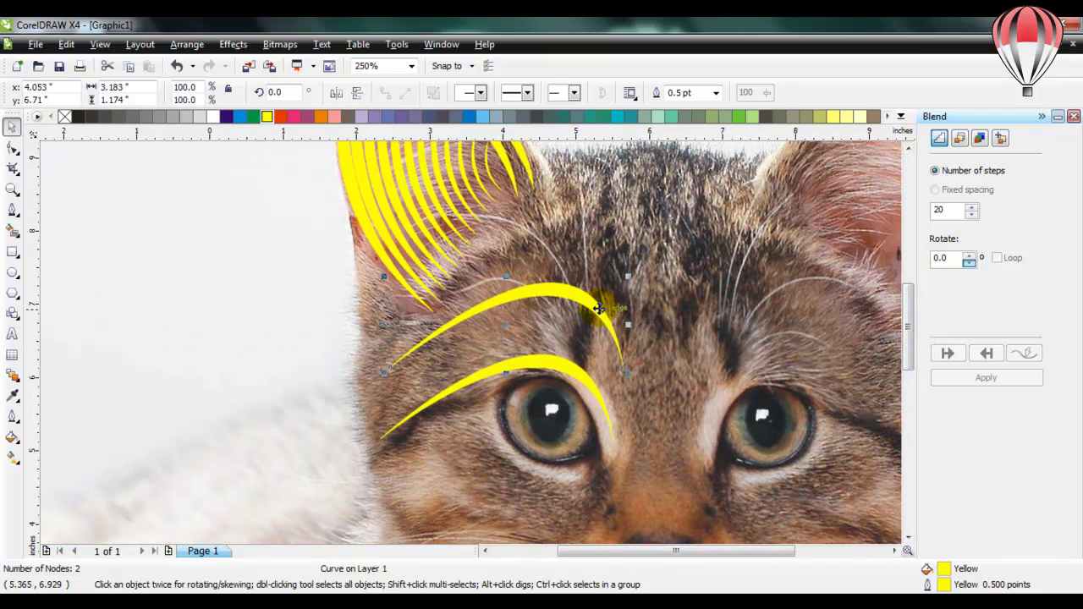
{"action": "left_click_drag", "start_coordinate": [598, 306], "coordinate": [605, 284]}
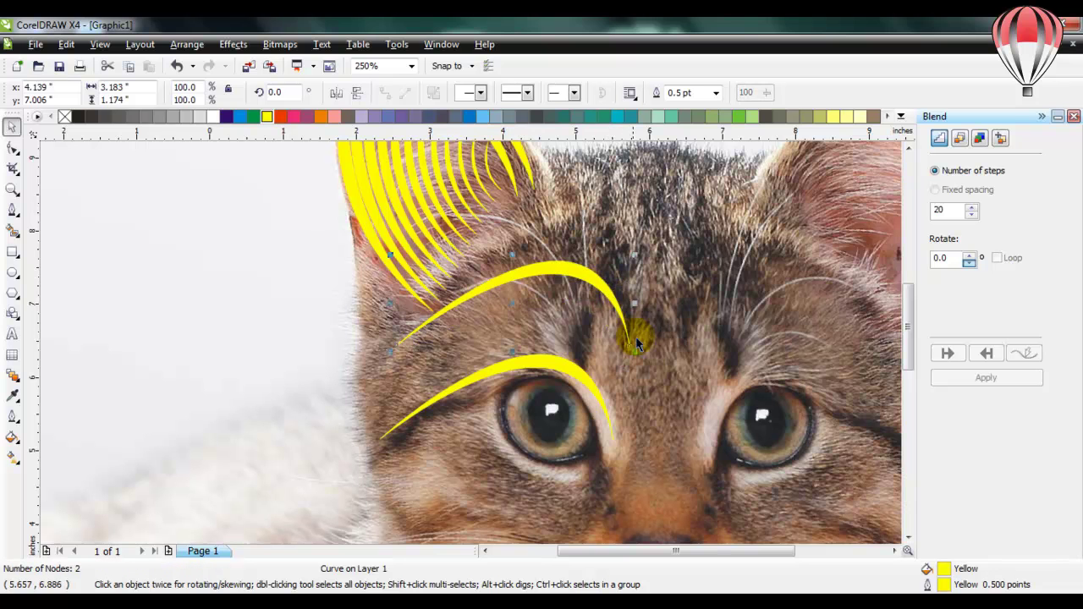
{"action": "left_click_drag", "start_coordinate": [633, 349], "coordinate": [620, 340]}
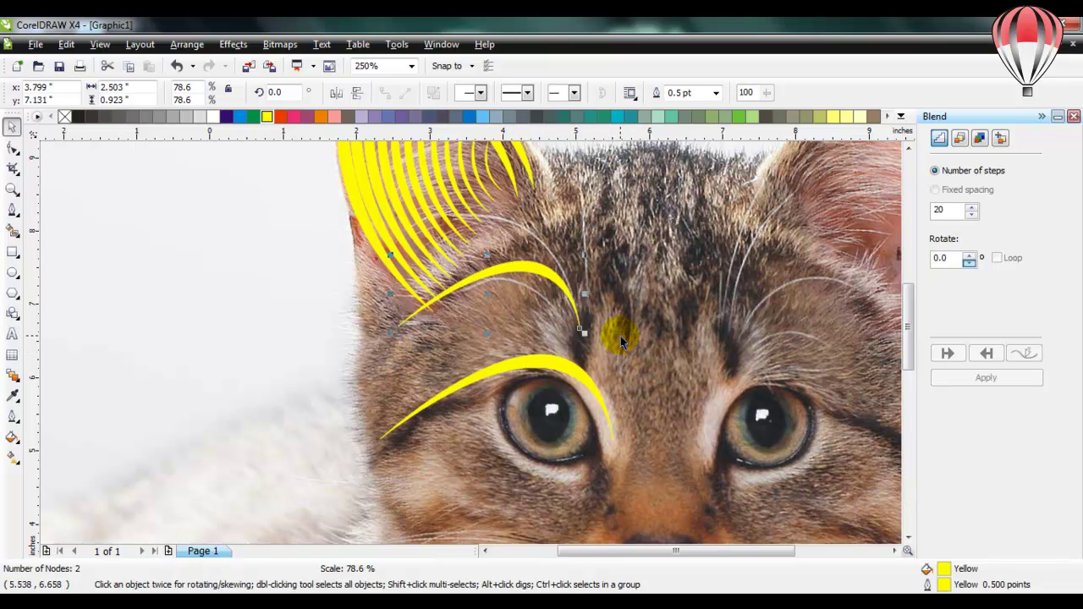
{"action": "left_click_drag", "start_coordinate": [544, 273], "coordinate": [573, 271]}
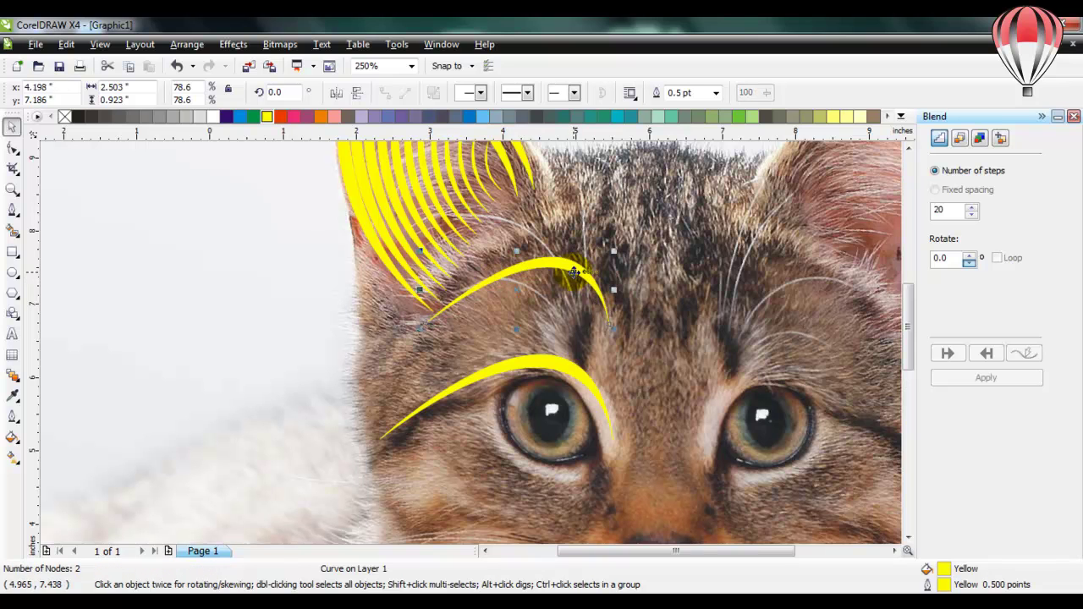
- Blend the forehead crescent with the crescent over the left eye using 5 steps
{"action": "left_click", "coordinate": [491, 376], "text": "shift"}
{"action": "left_click", "coordinate": [956, 215]}
{"action": "double_click", "coordinate": [935, 210]}
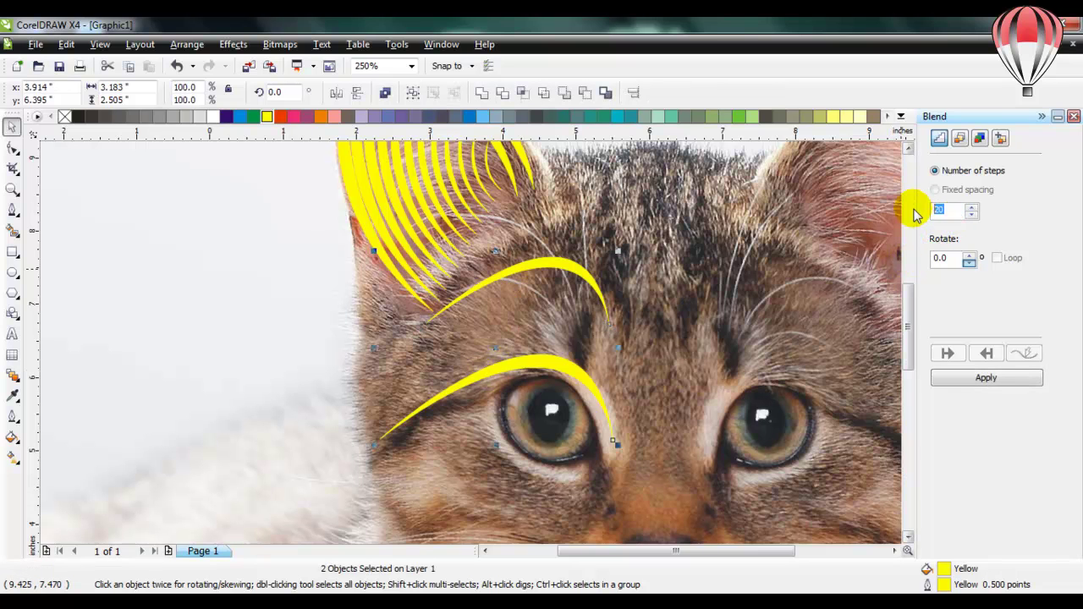
{"action": "type", "text": "5"}
{"action": "left_click", "coordinate": [955, 377]}
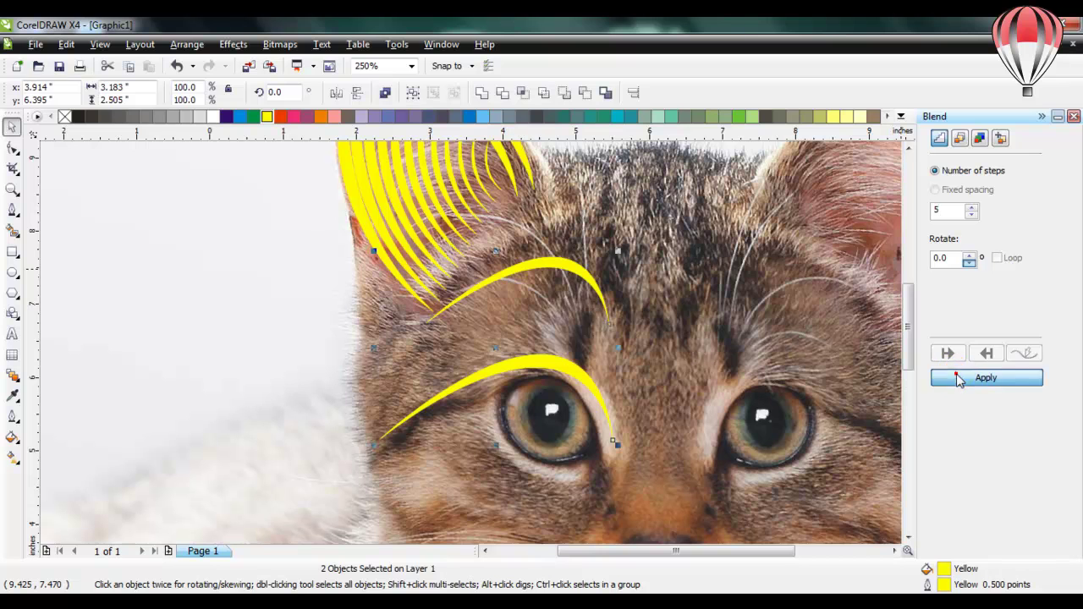
- Draw a closed crescent about 1.65 by 1.03 inches curving under the left eye and fill it yellow
{"action": "left_click", "coordinate": [320, 332]}
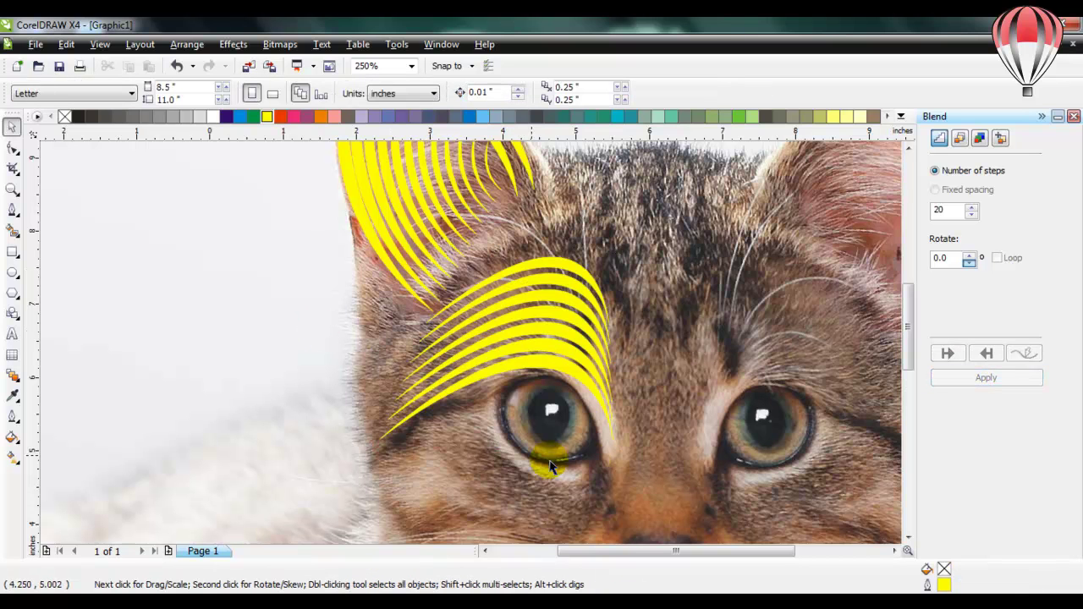
{"action": "left_click_drag", "start_coordinate": [905, 329], "coordinate": [907, 343]}
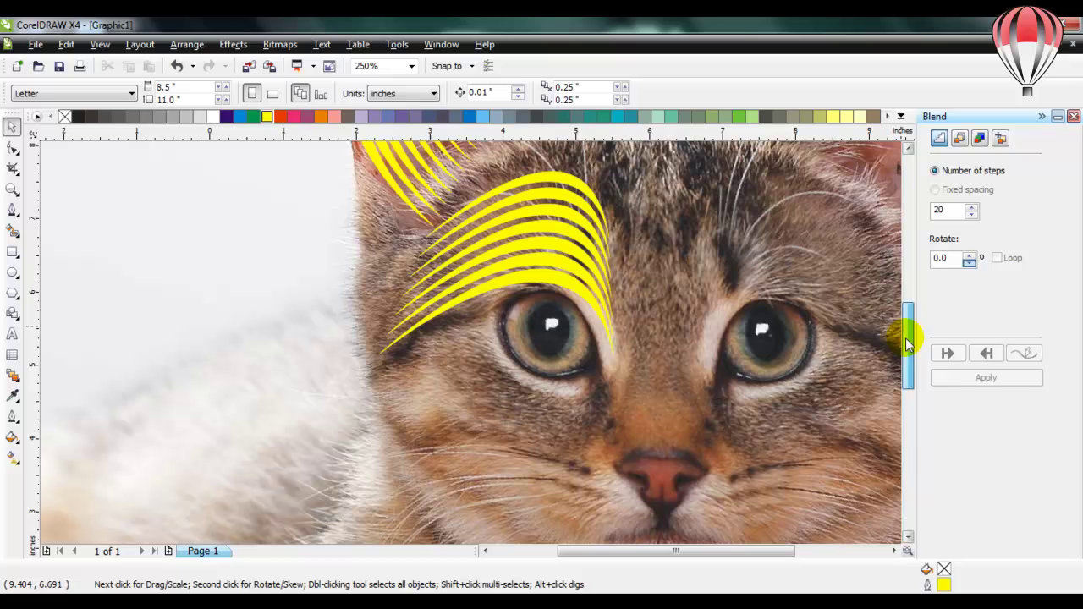
{"action": "left_click", "coordinate": [13, 211]}
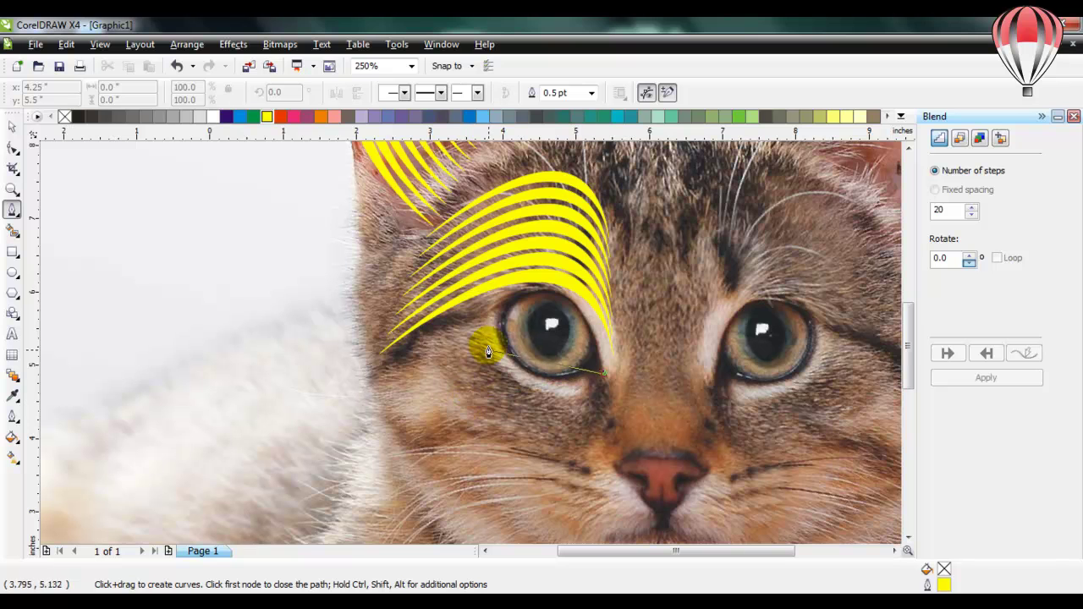
{"action": "left_click_drag", "start_coordinate": [451, 286], "coordinate": [449, 217]}
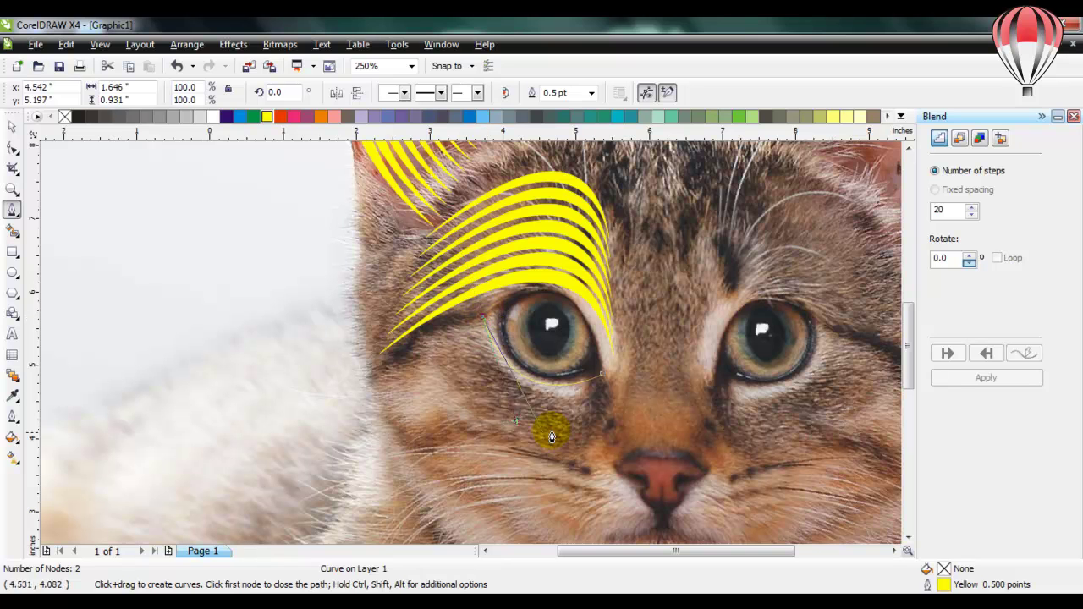
{"action": "left_click_drag", "start_coordinate": [601, 381], "coordinate": [495, 436]}
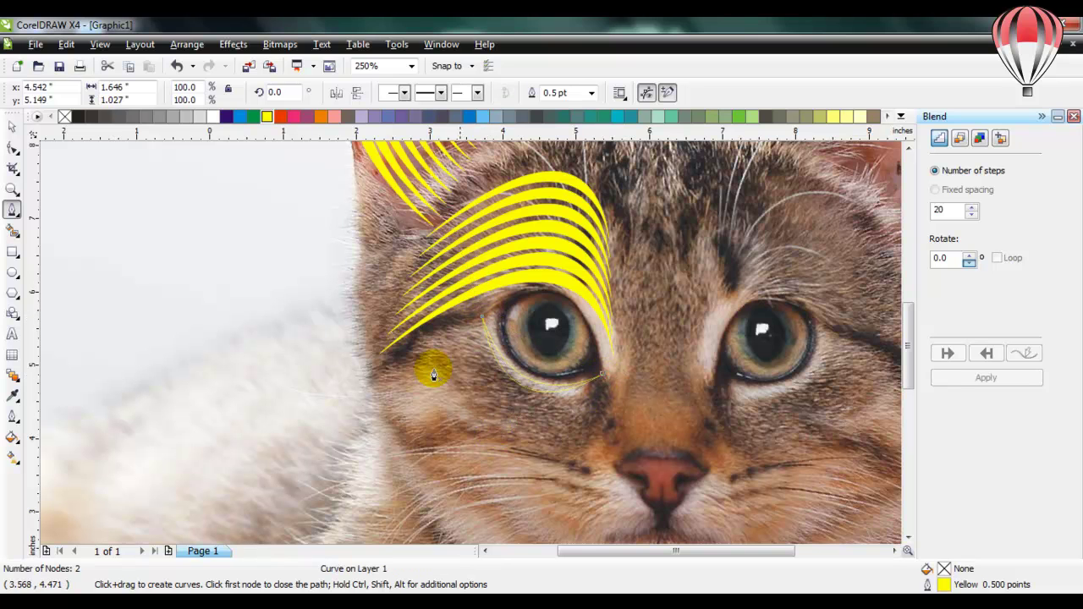
{"action": "left_click", "coordinate": [272, 121]}
{"action": "left_click", "coordinate": [12, 126]}
- Duplicate the under-eye crescent onto the cheek below it and scale the copy to 149.7%
{"action": "left_click", "coordinate": [502, 434]}
{"action": "left_click_drag", "start_coordinate": [525, 381], "coordinate": [512, 452]}
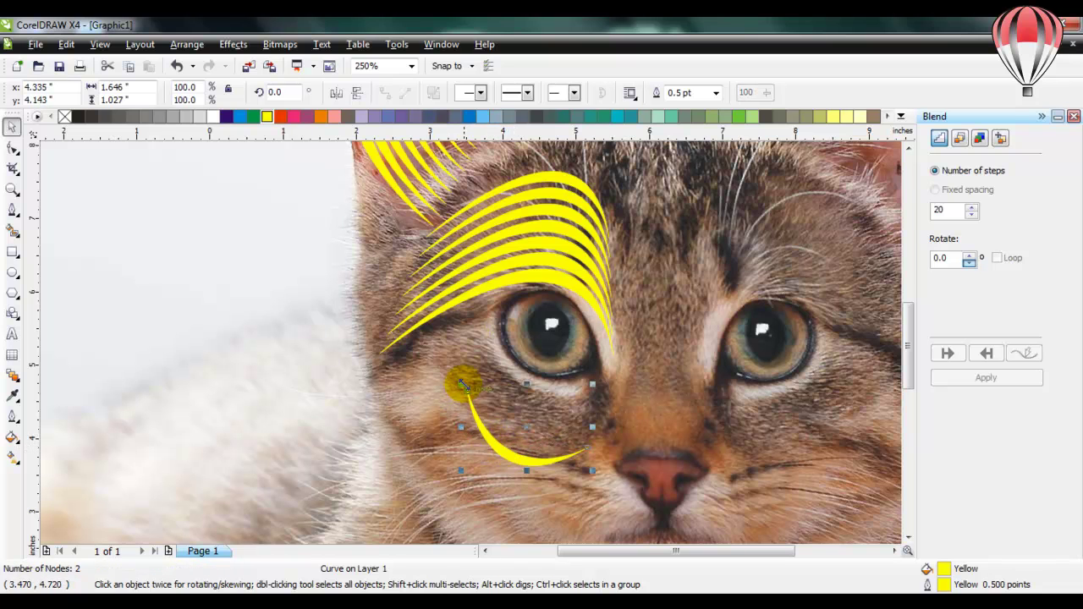
{"action": "key", "text": "ctrl+z"}
{"action": "left_click_drag", "start_coordinate": [523, 384], "coordinate": [499, 451]}
{"action": "left_click_drag", "start_coordinate": [450, 375], "coordinate": [401, 350]}
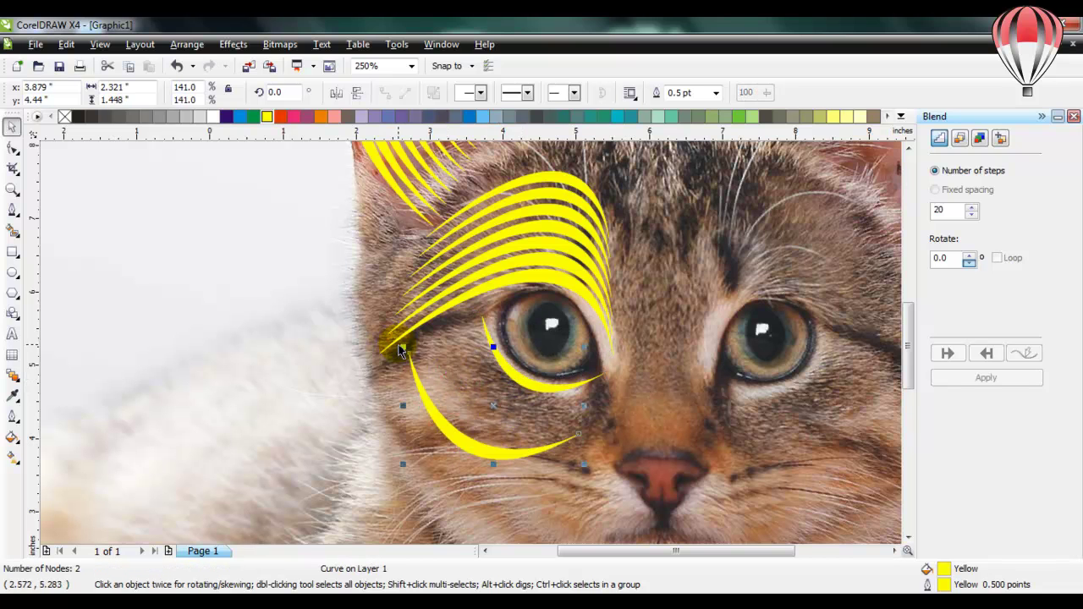
{"action": "left_click_drag", "start_coordinate": [908, 354], "coordinate": [893, 370]}
{"action": "left_click_drag", "start_coordinate": [584, 396], "coordinate": [594, 403]}
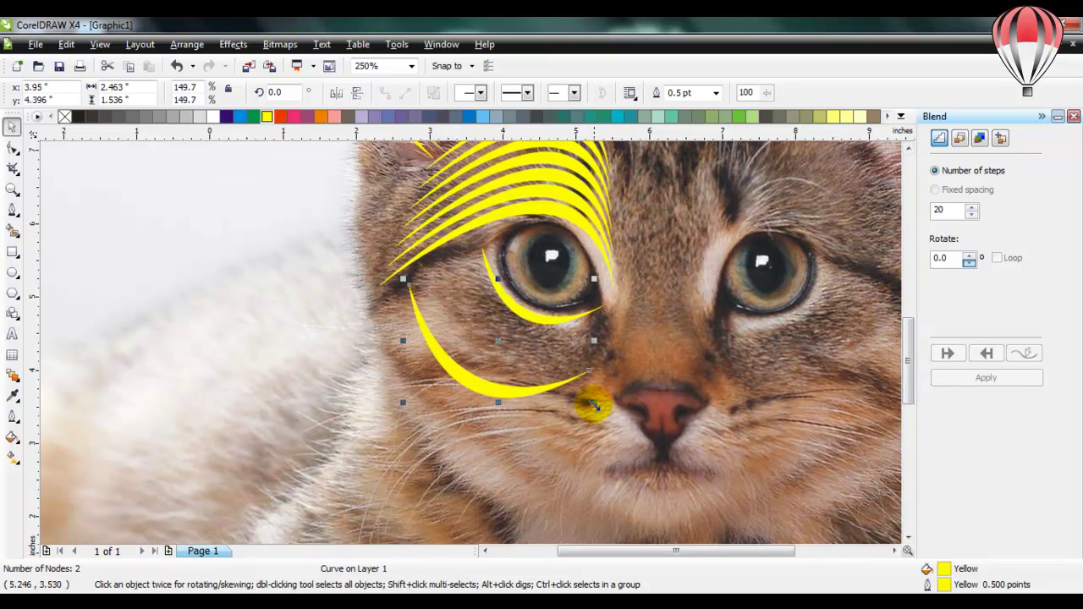
- Blend the cheek crescent with the crescent under the left eye using 5 steps
{"action": "left_click", "coordinate": [545, 321], "text": "shift"}
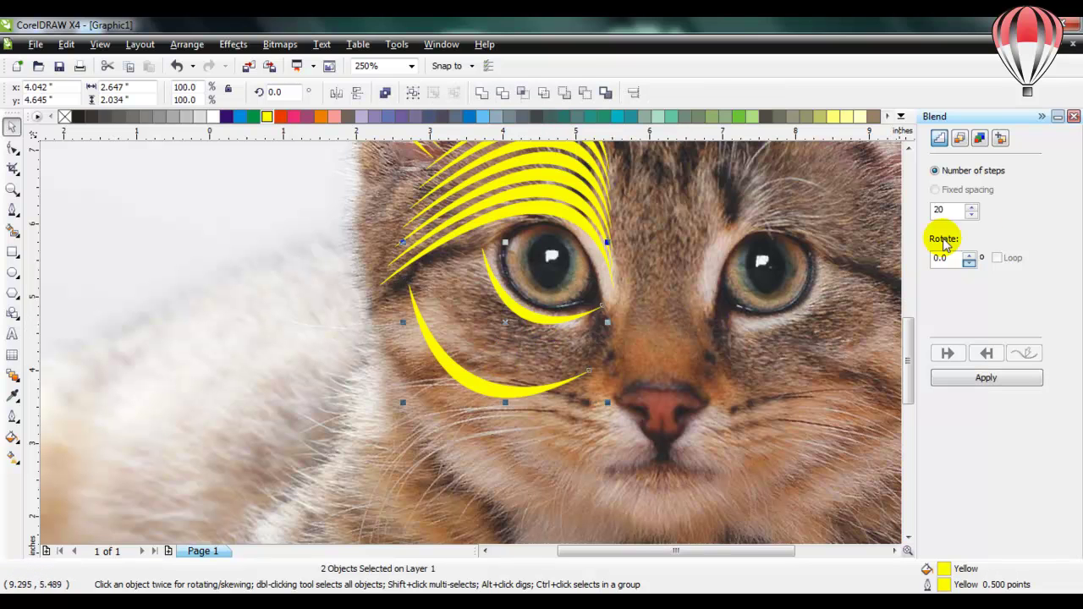
{"action": "left_click_drag", "start_coordinate": [952, 210], "coordinate": [923, 208]}
{"action": "type", "text": "5"}
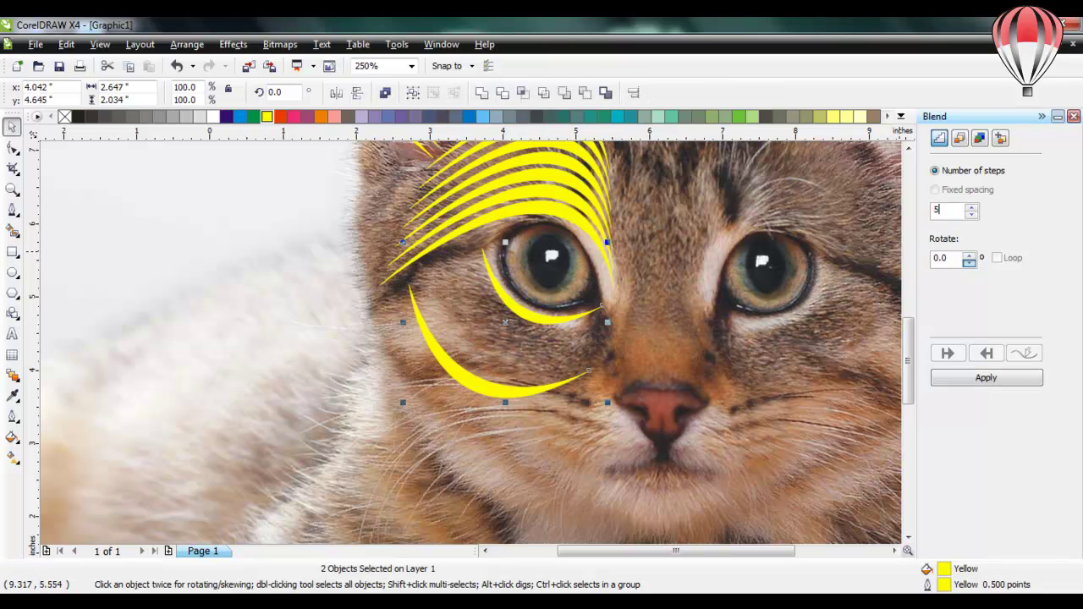
{"action": "left_click", "coordinate": [987, 377]}
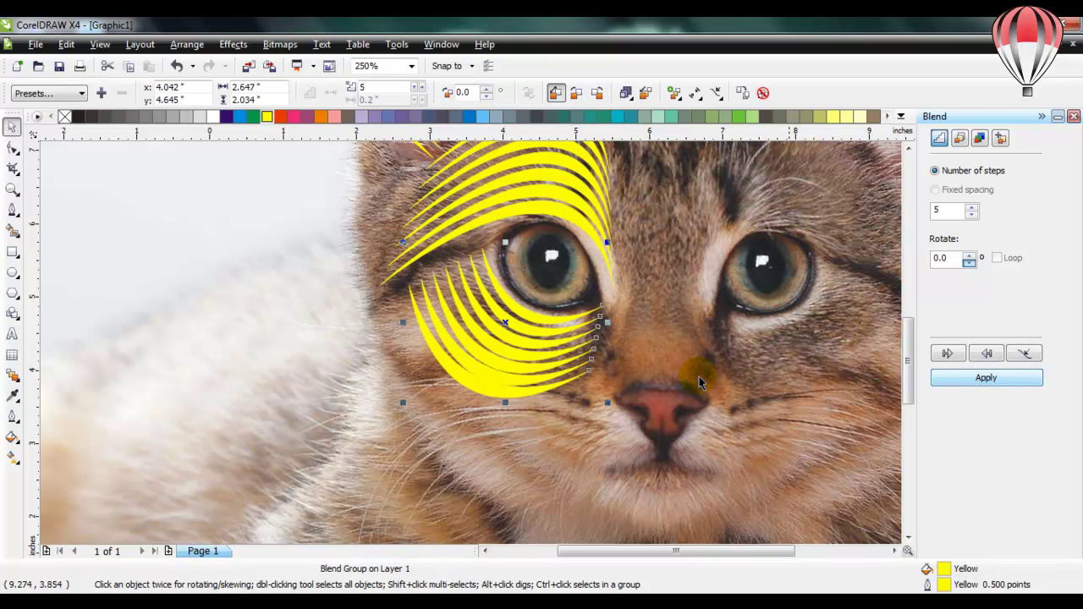
{"action": "left_click", "coordinate": [269, 269]}
{"action": "left_click_drag", "start_coordinate": [908, 362], "coordinate": [924, 379]}
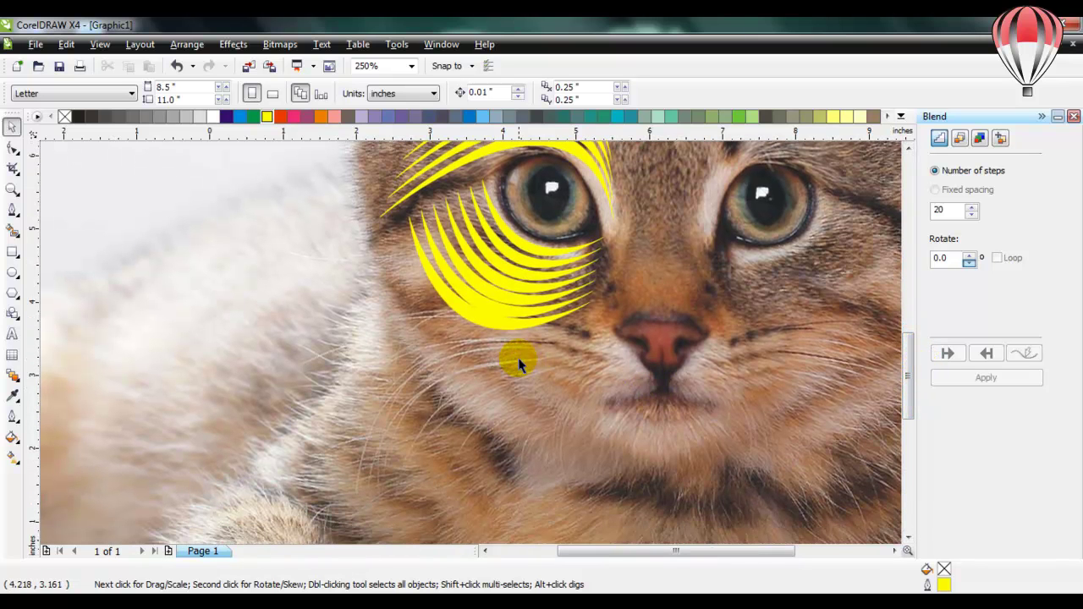
{"action": "left_click", "coordinate": [10, 208]}
{"action": "left_click", "coordinate": [603, 357]}
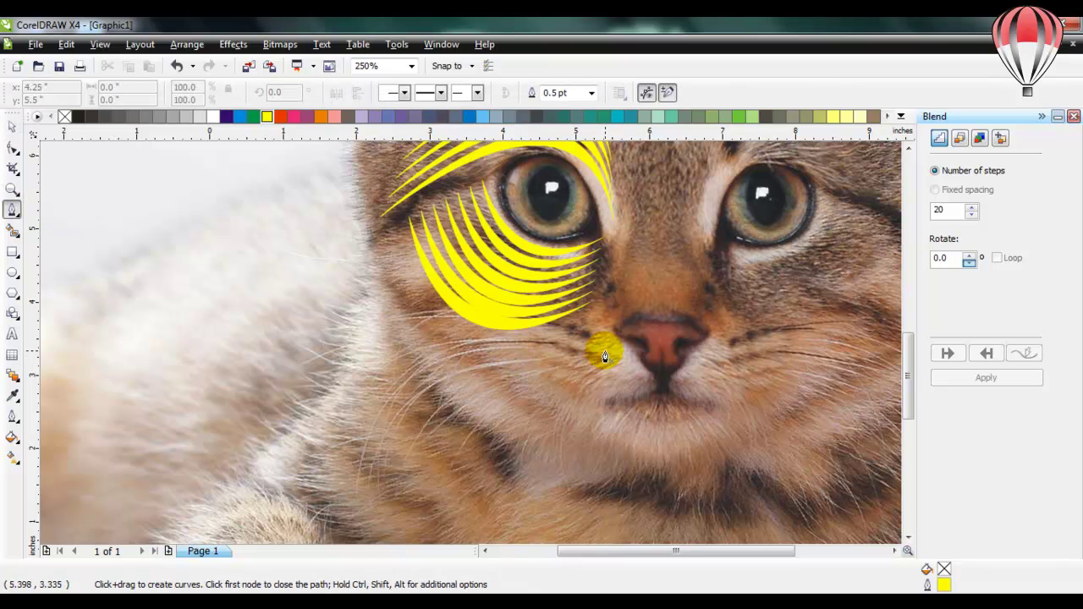
- Place a vertical guideline through the middle of the cat's face, centred on the nose and mouth
{"action": "left_click_drag", "start_coordinate": [903, 389], "coordinate": [920, 340]}
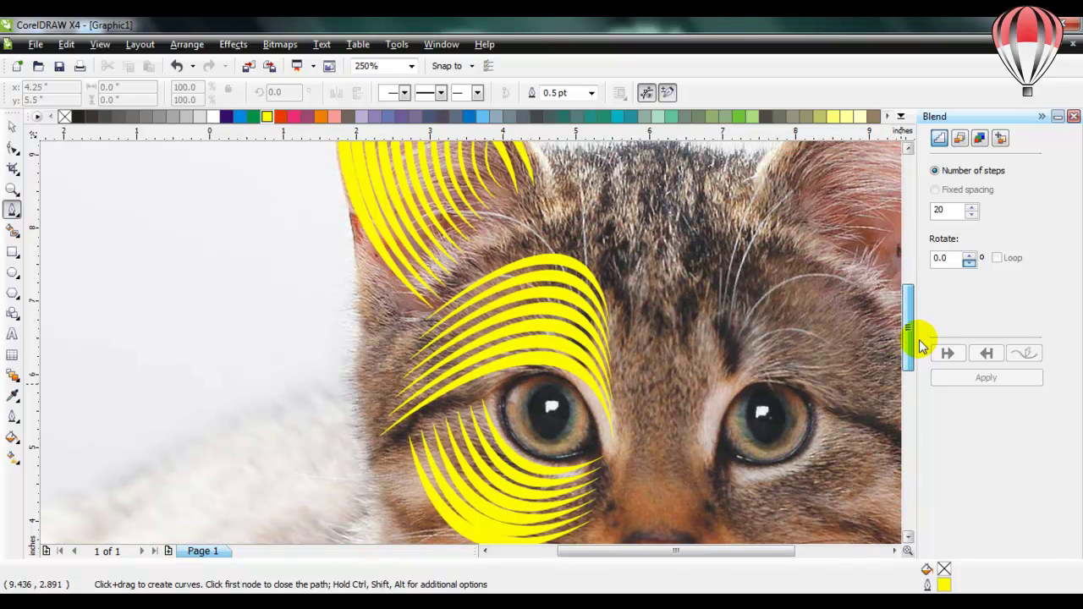
{"action": "left_click", "coordinate": [32, 251]}
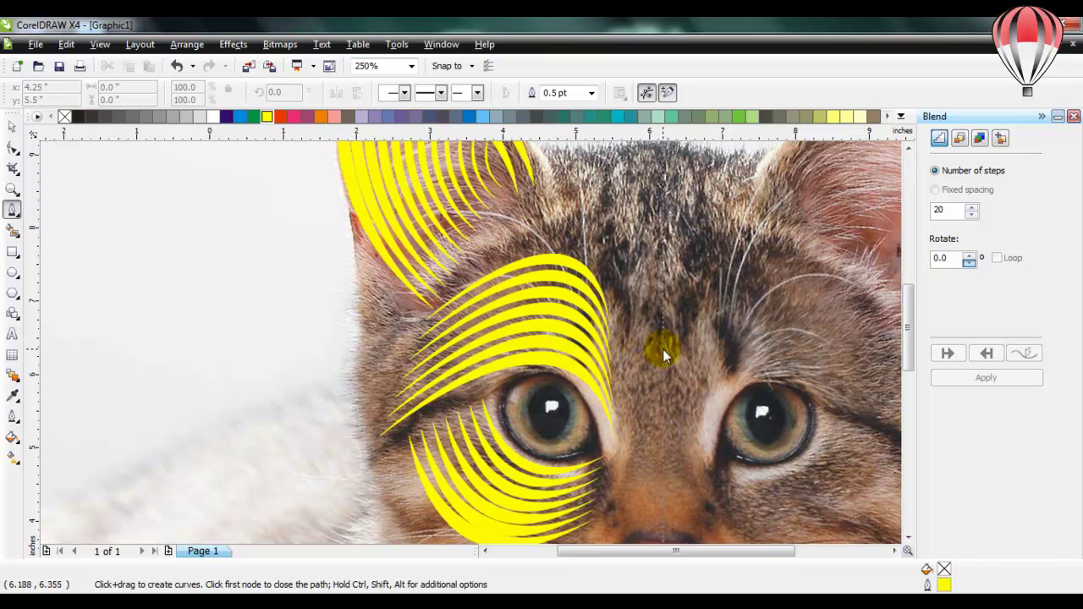
{"action": "left_click_drag", "start_coordinate": [653, 335], "coordinate": [914, 356]}
{"action": "scroll", "coordinate": [910, 343], "scroll_direction": "down", "scroll_amount": 5}
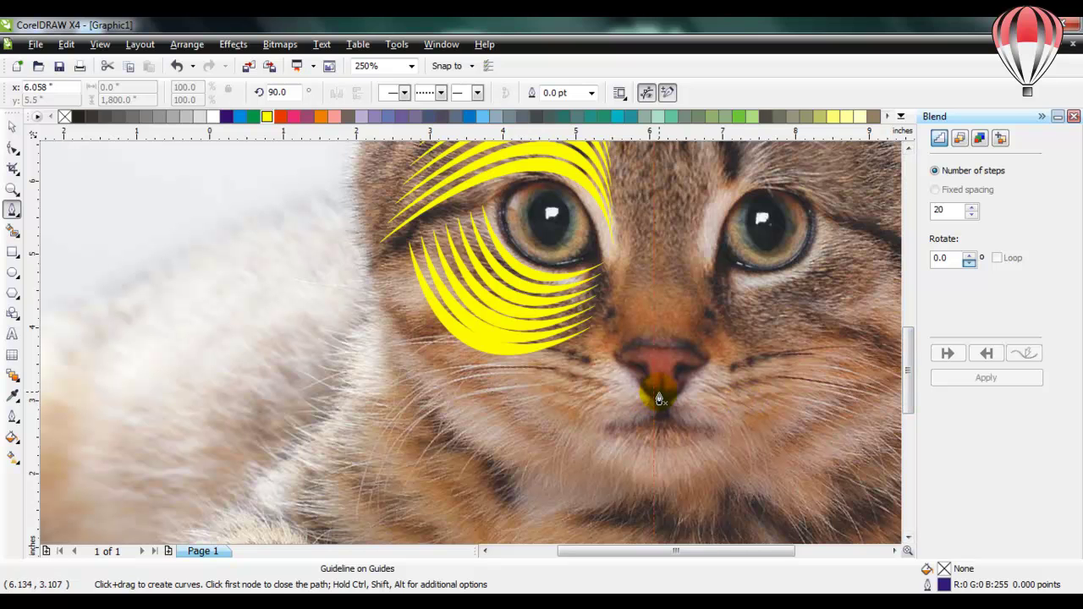
{"action": "key", "text": "space"}
{"action": "left_click_drag", "start_coordinate": [654, 395], "coordinate": [661, 395]}
{"action": "left_click", "coordinate": [593, 393]}
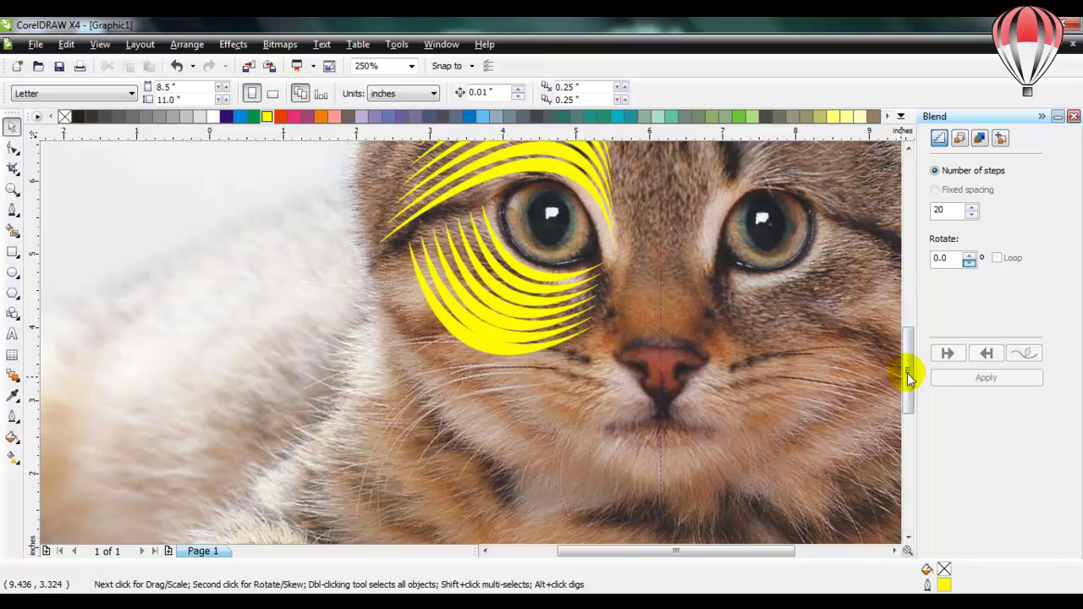
- Draw a small closed crescent about 0.47 by 0.19 inches just left of the nose and fill it yellow
{"action": "scroll", "coordinate": [909, 362], "scroll_direction": "up", "scroll_amount": 3}
{"action": "left_click_drag", "start_coordinate": [909, 356], "coordinate": [875, 380]}
{"action": "left_click", "coordinate": [12, 209]}
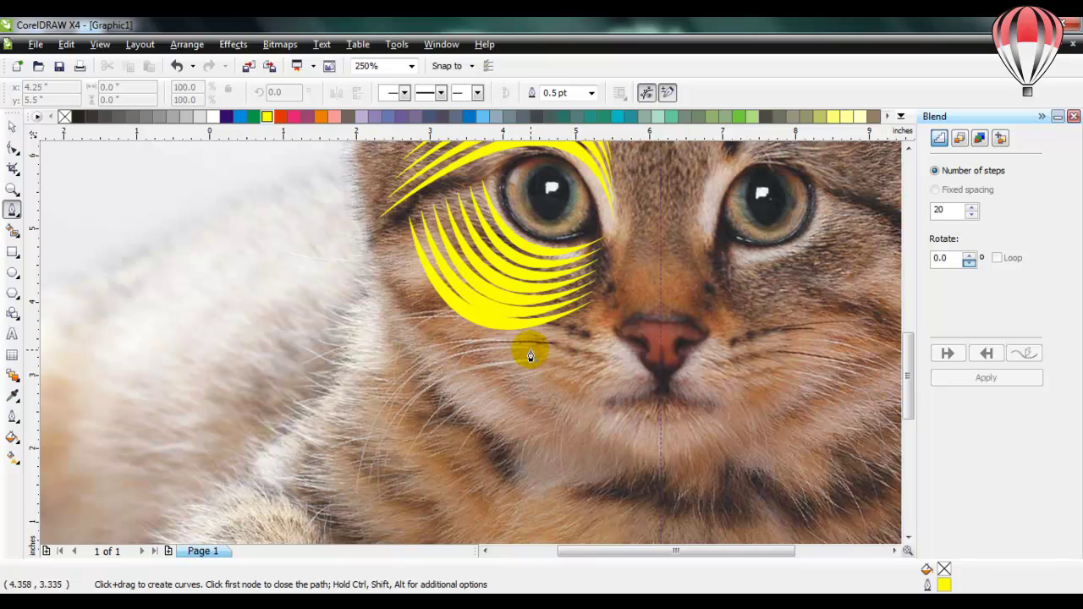
{"action": "left_click", "coordinate": [610, 340]}
{"action": "mouse_move", "coordinate": [575, 349]}
{"action": "left_mouse_down"}
{"action": "mouse_move", "coordinate": [556, 347]}
{"action": "mouse_move", "coordinate": [609, 345]}
{"action": "mouse_move", "coordinate": [601, 362]}
{"action": "left_mouse_up"}
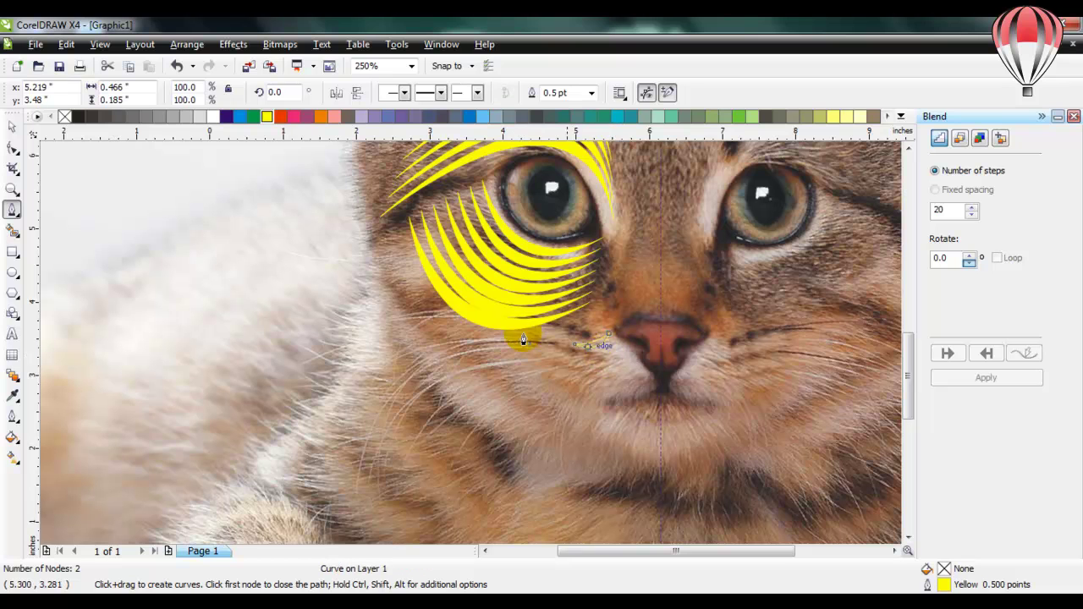
{"action": "left_click", "coordinate": [267, 116]}
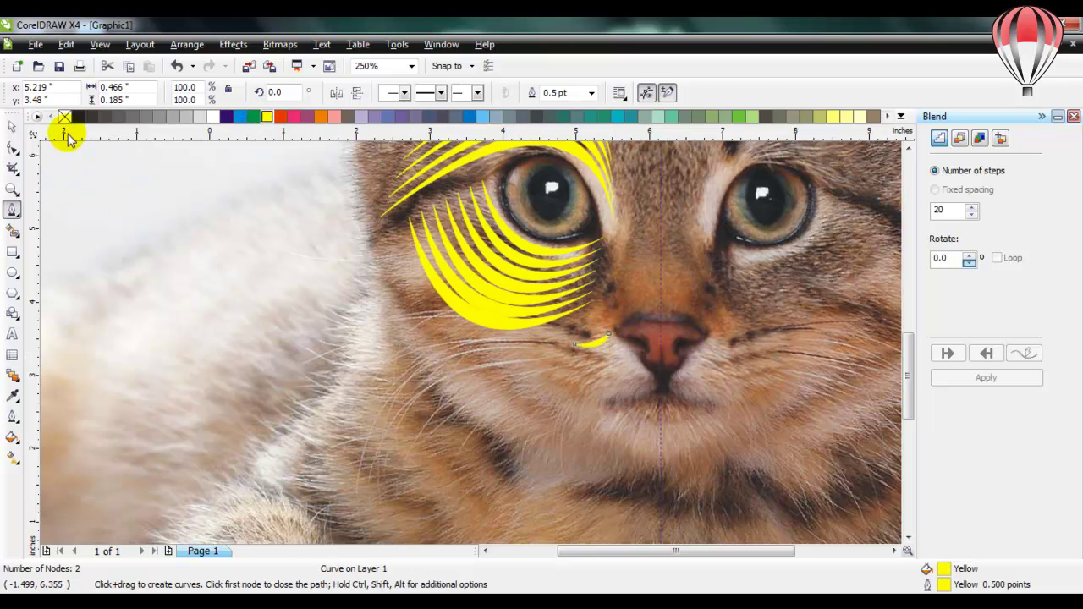
- Duplicate the small nose crescent, scale the copy to 487.8% width and 243.9% height, and position its tip at the mouth
{"action": "left_click", "coordinate": [12, 126]}
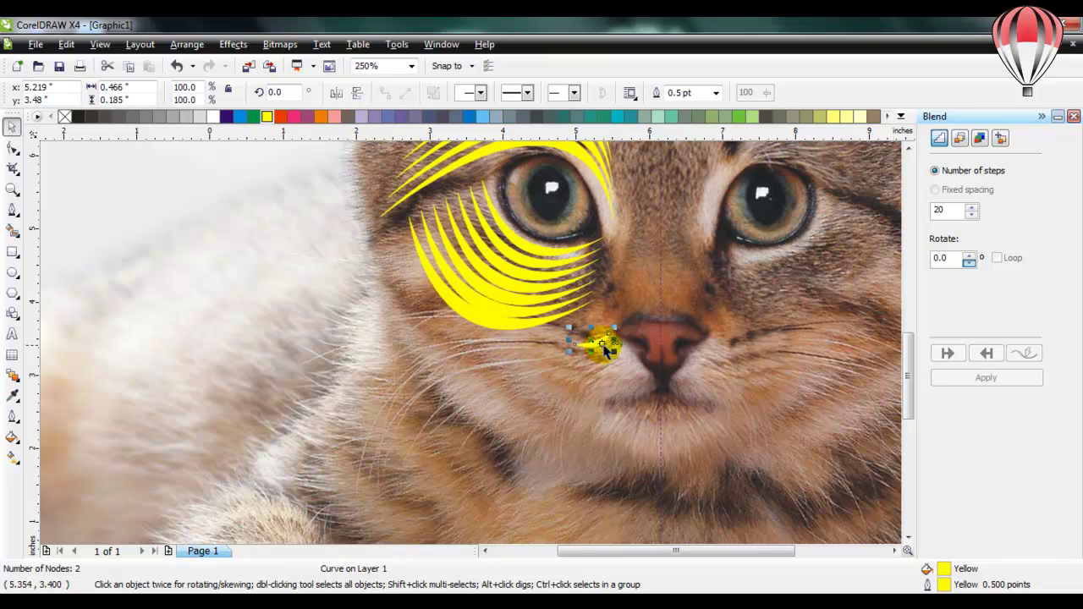
{"action": "left_click_drag", "start_coordinate": [603, 341], "coordinate": [431, 465]}
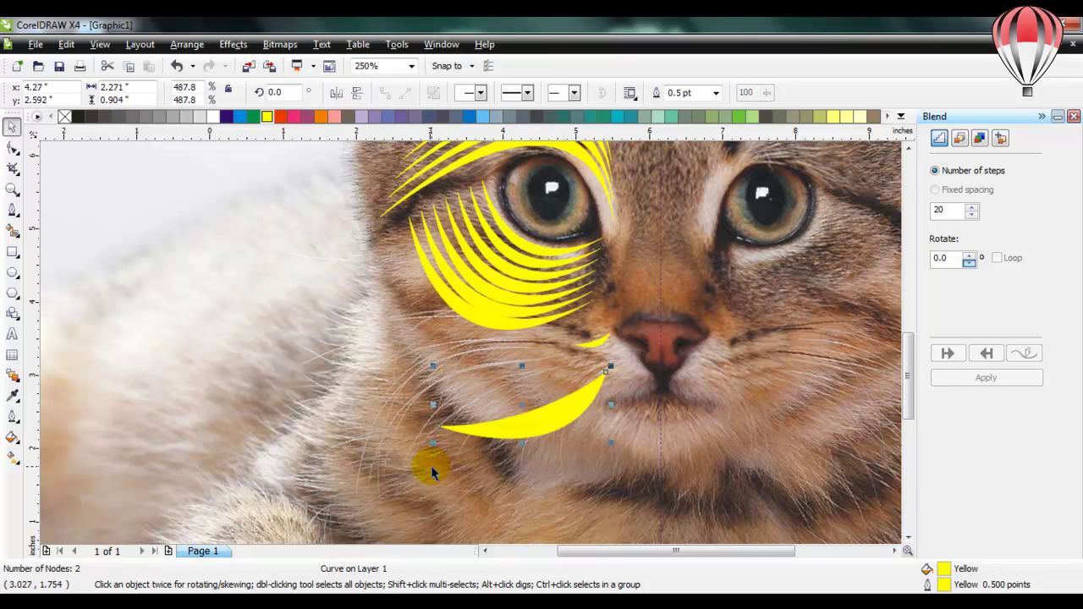
{"action": "left_click_drag", "start_coordinate": [519, 447], "coordinate": [596, 409]}
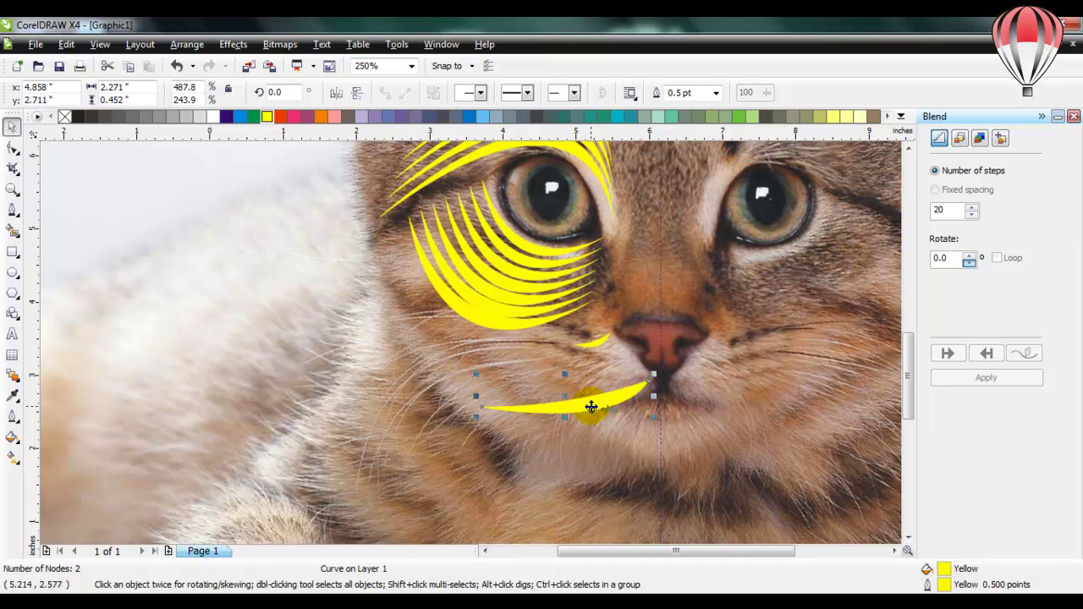
- Reshape the lower curve of the mouth crescent by adjusting its node handles
{"action": "left_click", "coordinate": [12, 147]}
{"action": "left_click", "coordinate": [483, 404]}
{"action": "left_click", "coordinate": [605, 421]}
{"action": "left_click_drag", "start_coordinate": [582, 411], "coordinate": [606, 418]}
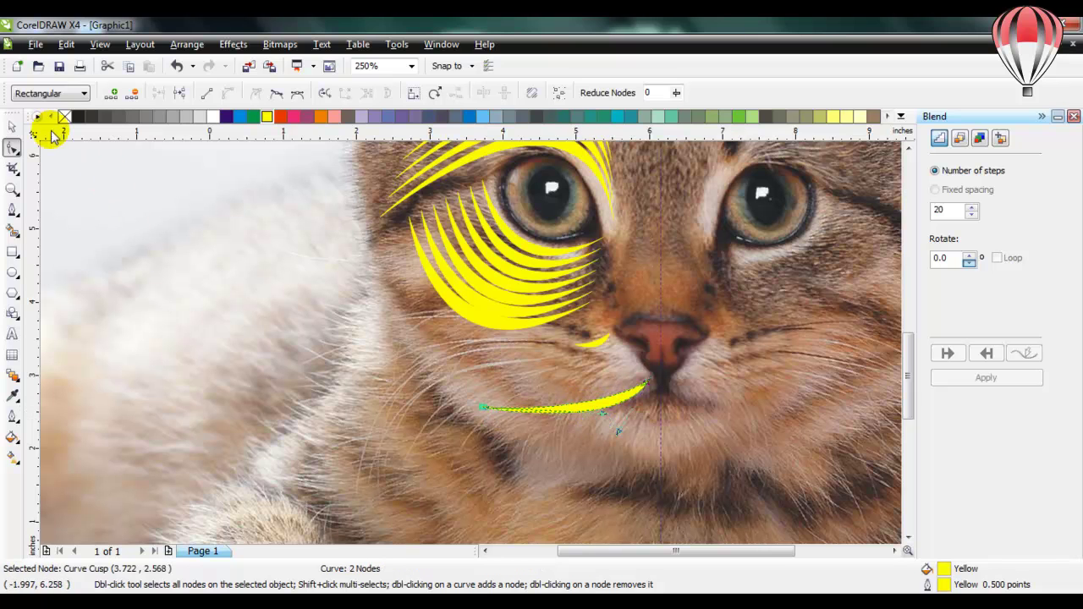
{"action": "left_click", "coordinate": [12, 126]}
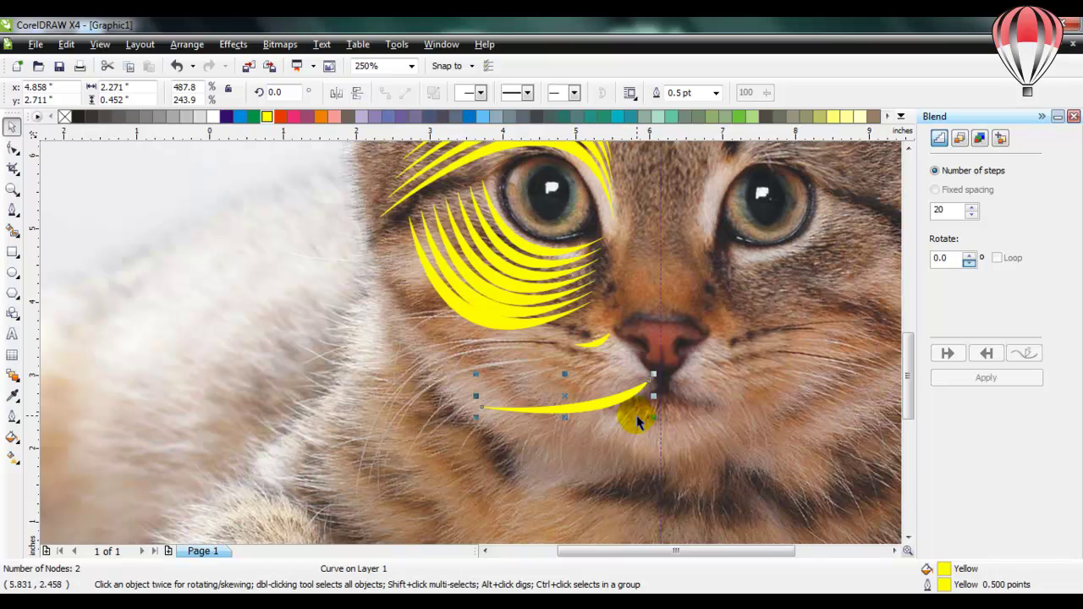
- Rotate the mouth crescent to 357.5 degrees and move it slightly up against the mouth
{"action": "left_click", "coordinate": [609, 401]}
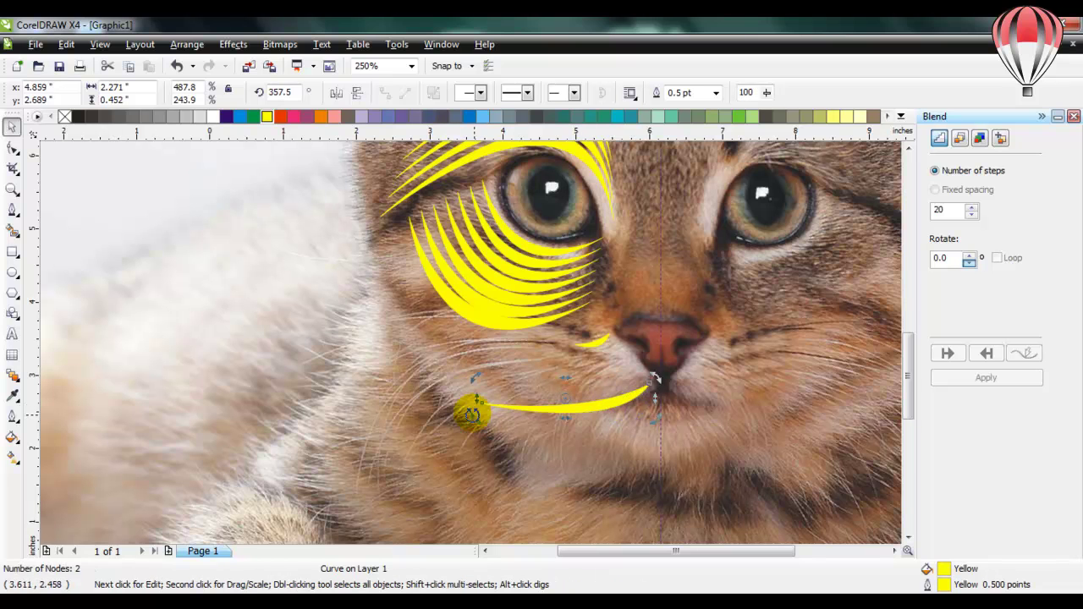
{"action": "left_click", "coordinate": [381, 403]}
{"action": "left_click_drag", "start_coordinate": [580, 411], "coordinate": [615, 391]}
{"action": "left_click", "coordinate": [534, 435]}
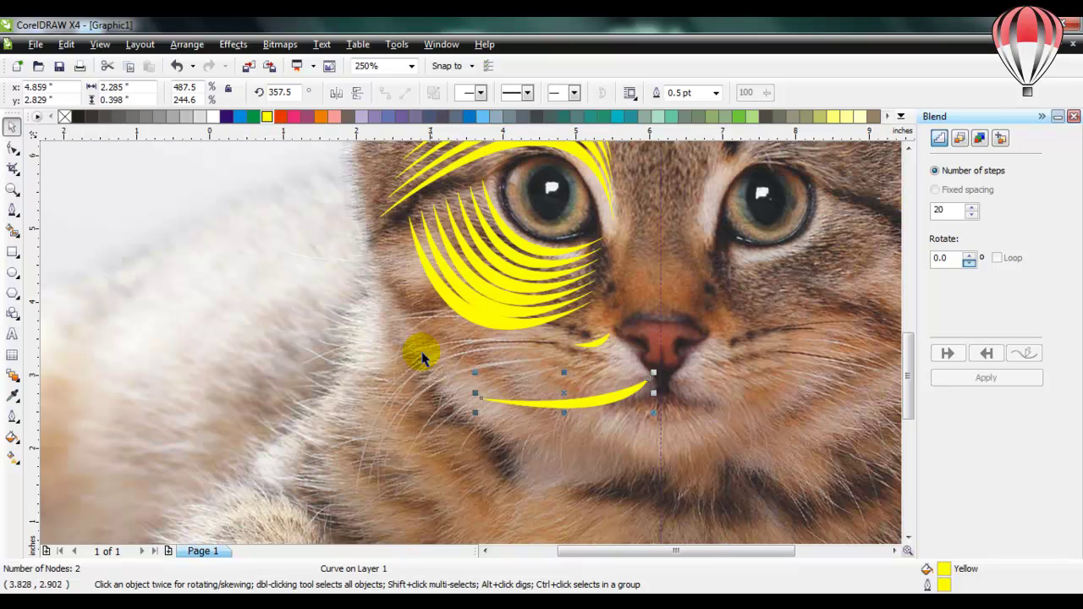
- Blend the small nose crescent with the mouth crescent using 5 steps
{"action": "left_click_drag", "start_coordinate": [379, 322], "coordinate": [694, 437]}
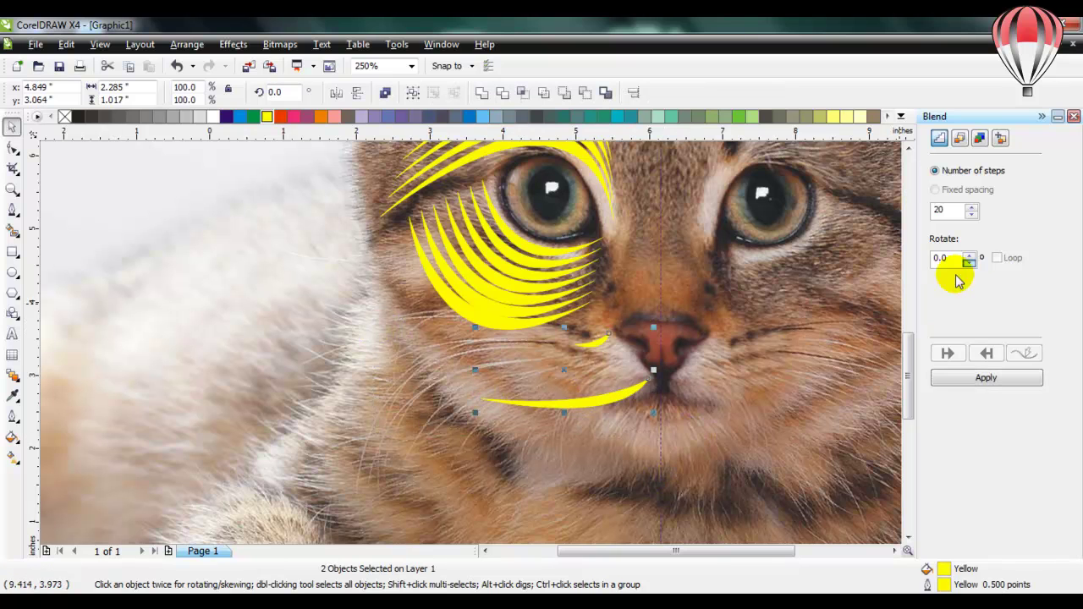
{"action": "double_click", "coordinate": [956, 212]}
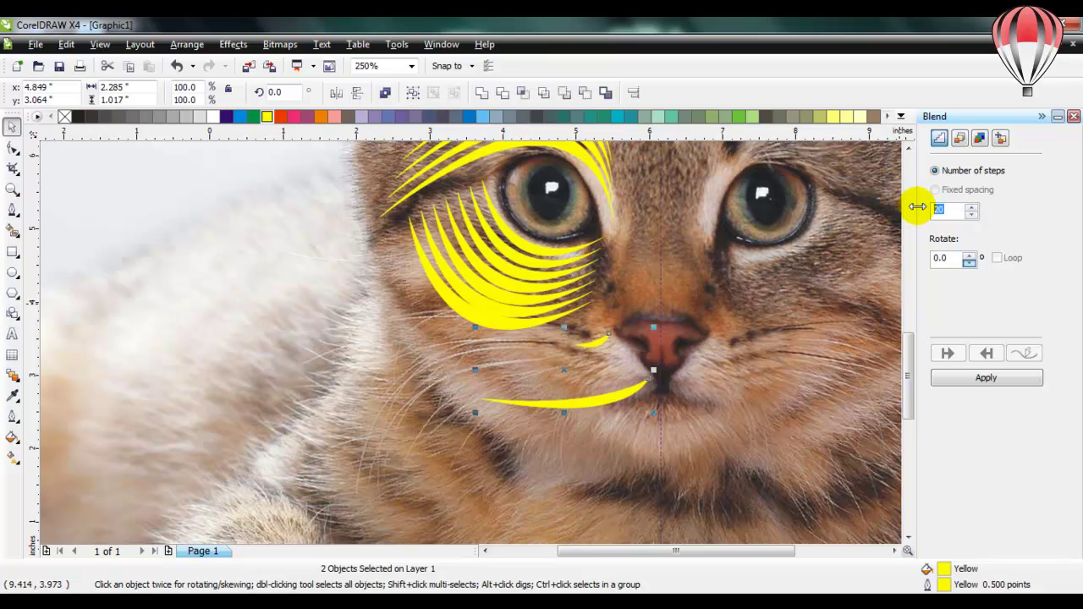
{"action": "type", "text": "5"}
{"action": "left_click", "coordinate": [986, 380]}
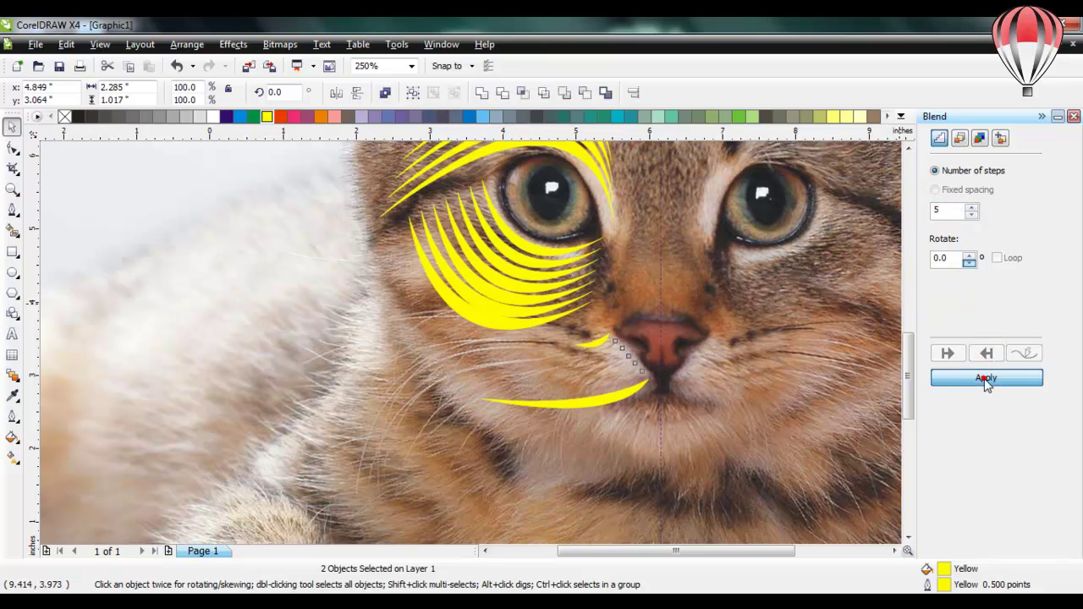
{"action": "left_click", "coordinate": [324, 323]}
- Draw a closed crescent about 1.8 by 0.95 inches from beside the nose down across the left cheek and fill it yellow
{"action": "left_click_drag", "start_coordinate": [905, 362], "coordinate": [875, 358]}
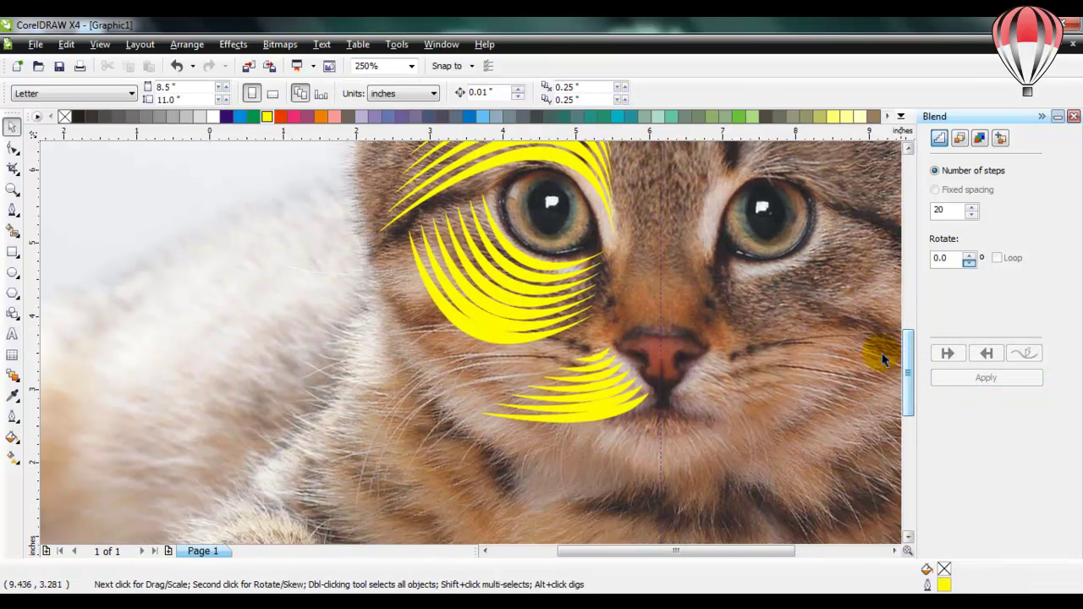
{"action": "left_click", "coordinate": [12, 210]}
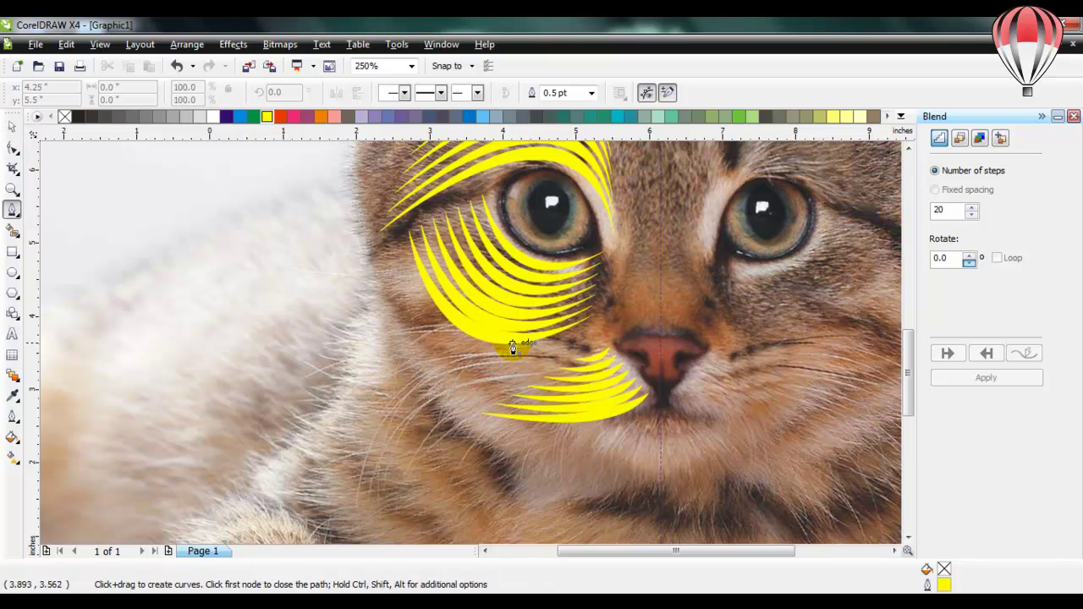
{"action": "left_click", "coordinate": [603, 344]}
{"action": "left_click_drag", "start_coordinate": [470, 413], "coordinate": [417, 461]}
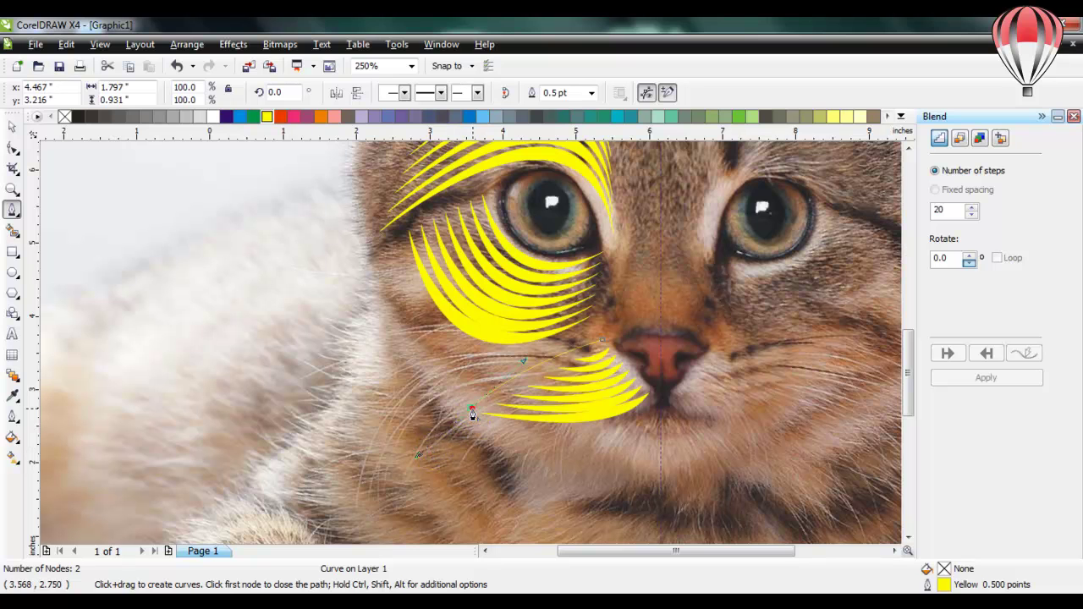
{"action": "left_click_drag", "start_coordinate": [602, 345], "coordinate": [535, 334]}
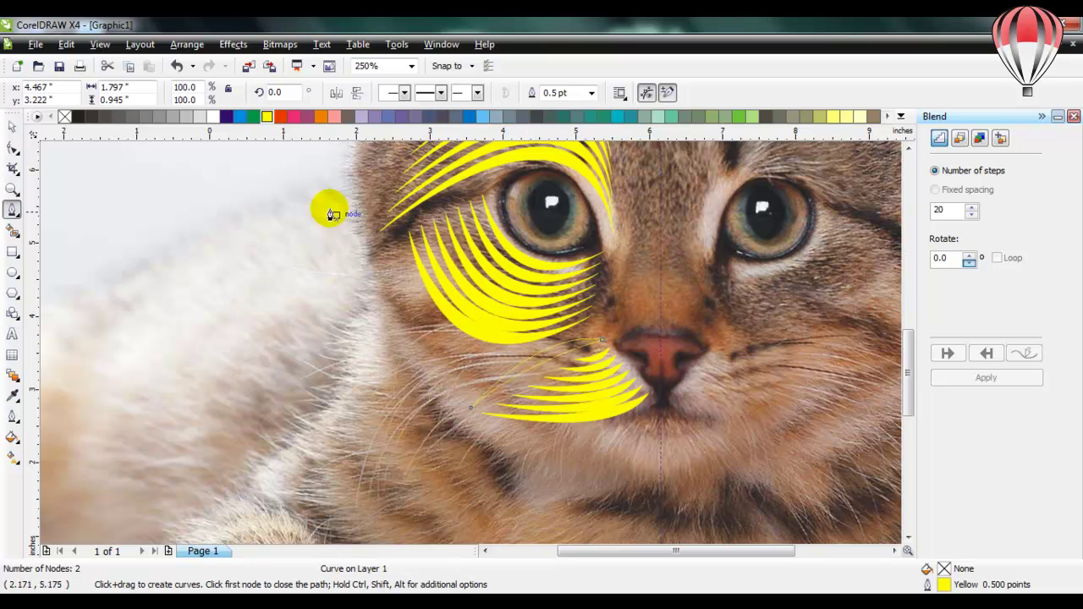
{"action": "left_click", "coordinate": [267, 117]}
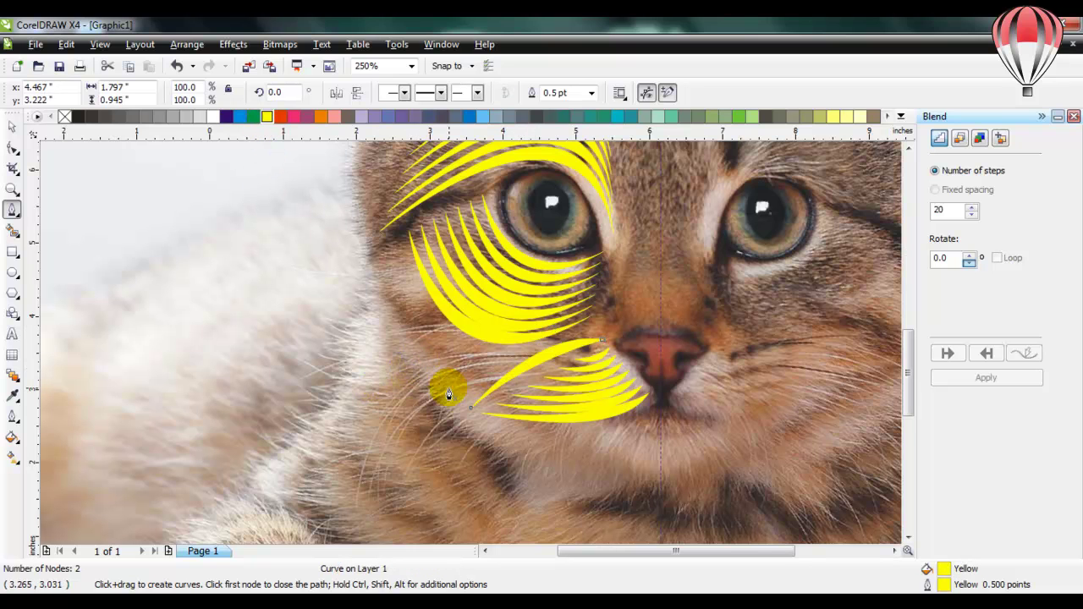
- Draw a closed crescent about 1.8 by 1.5 inches along the outer edge of the left cheek blend and fill it yellow
{"action": "left_click", "coordinate": [532, 354]}
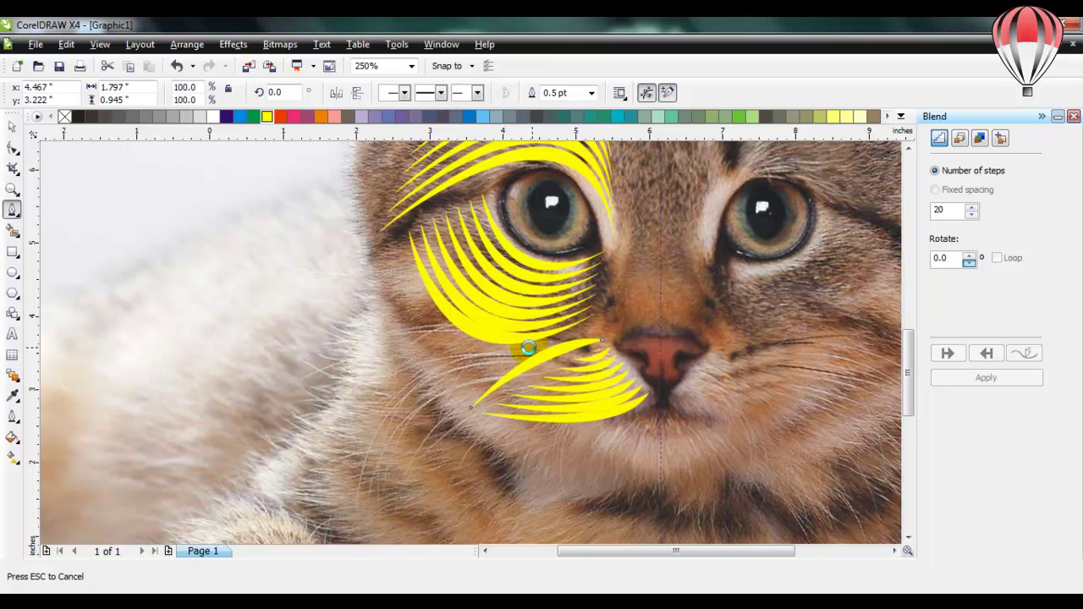
{"action": "left_click", "coordinate": [531, 343]}
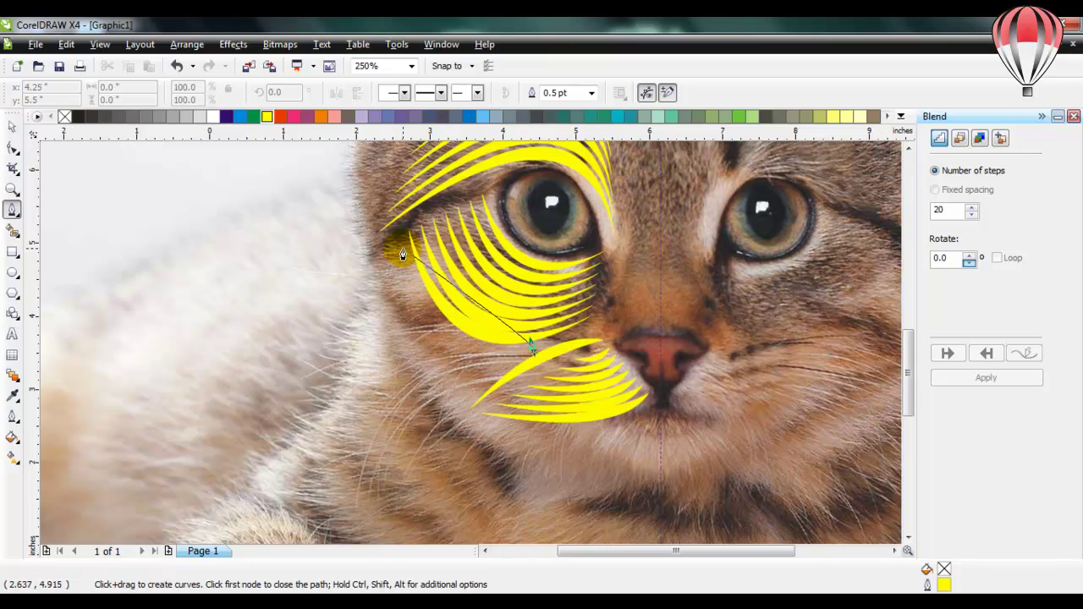
{"action": "left_click_drag", "start_coordinate": [403, 253], "coordinate": [376, 166]}
{"action": "left_click", "coordinate": [406, 307]}
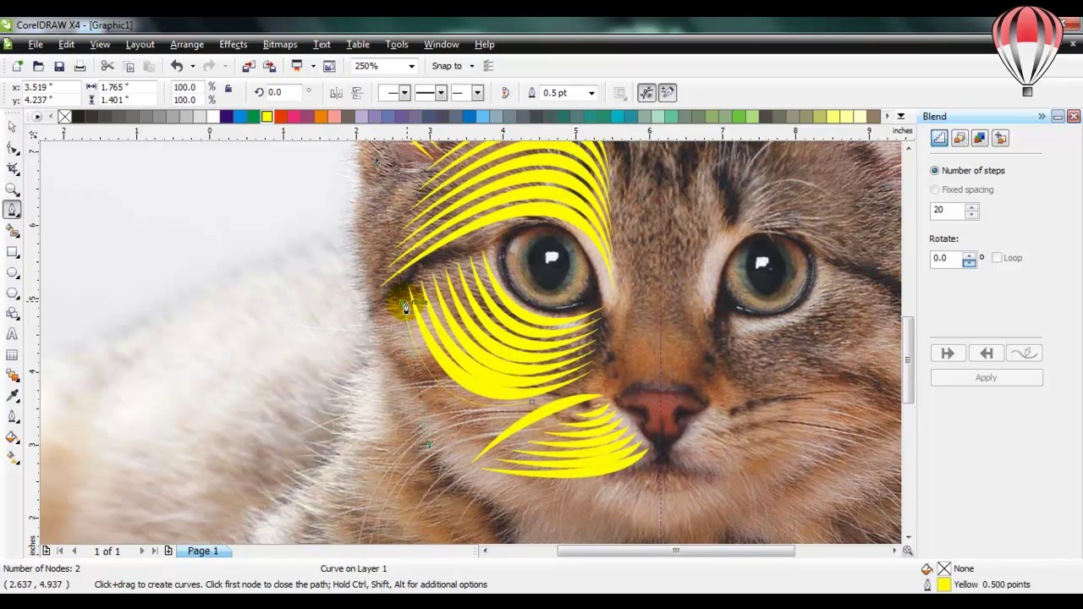
{"action": "mouse_move", "coordinate": [404, 309]}
{"action": "left_mouse_down"}
{"action": "mouse_move", "coordinate": [411, 346]}
{"action": "mouse_move", "coordinate": [514, 415]}
{"action": "mouse_move", "coordinate": [536, 411]}
{"action": "mouse_move", "coordinate": [531, 405]}
{"action": "left_mouse_up"}
{"action": "left_click_drag", "start_coordinate": [449, 430], "coordinate": [417, 455]}
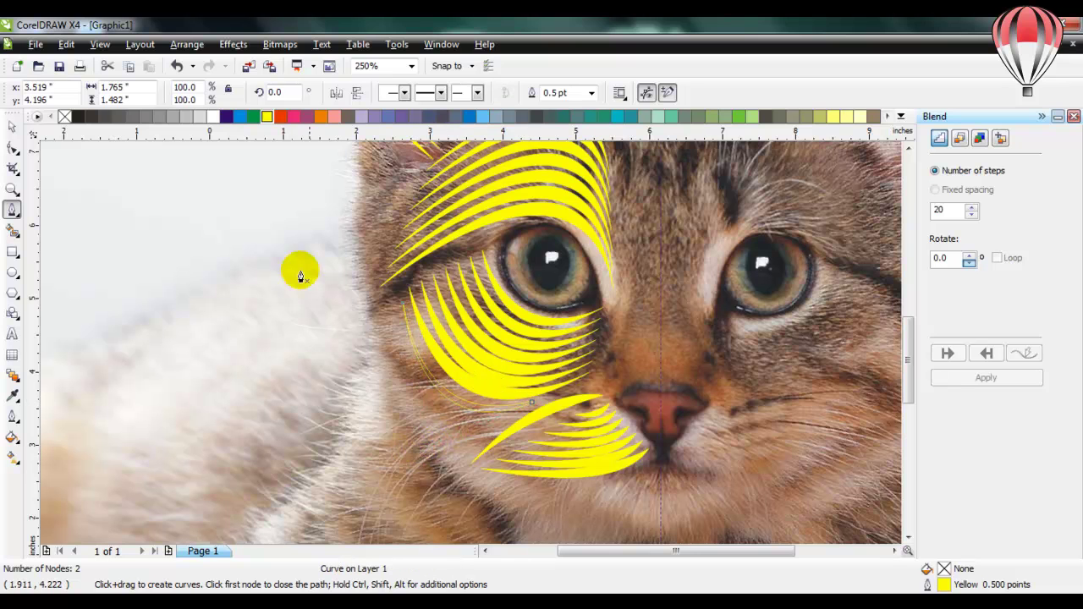
{"action": "left_click", "coordinate": [266, 116]}
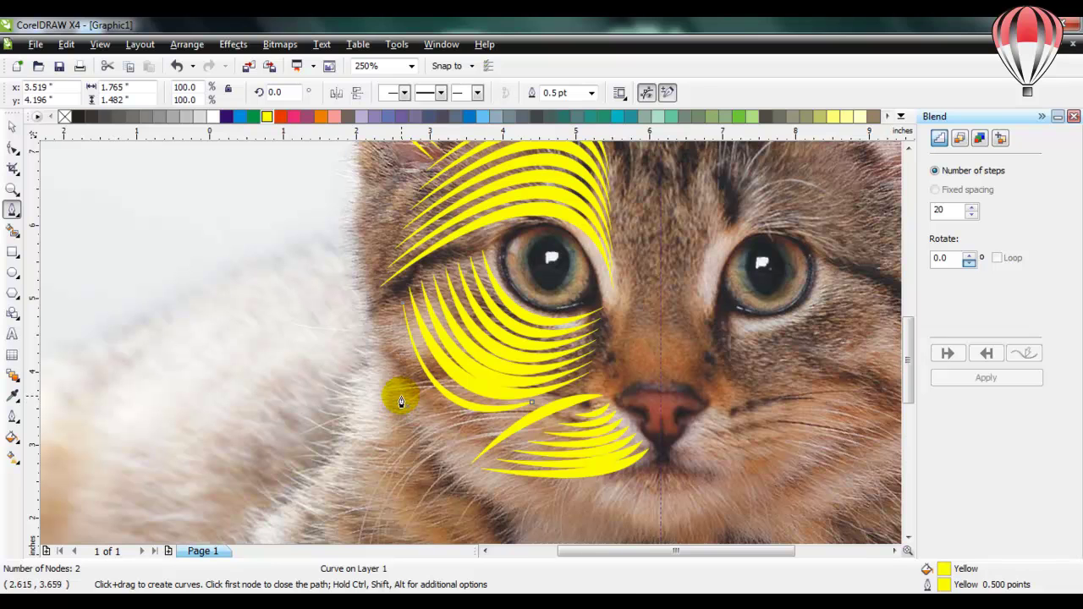
- Place a copy of the outer cheek crescent lower and farther out on the cheek, and adjust its fit there
{"action": "key", "text": "space"}
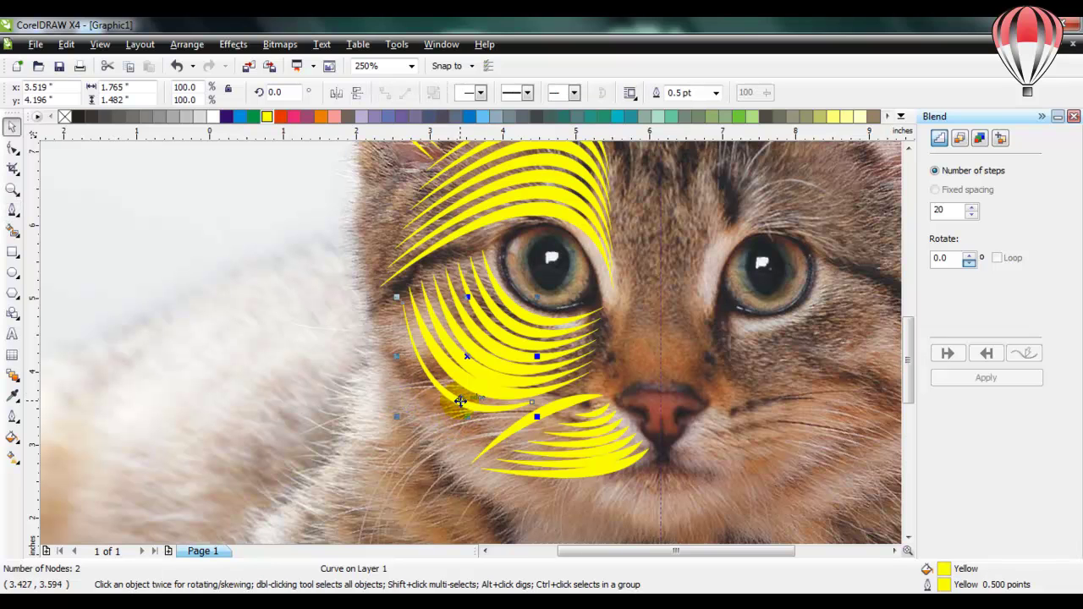
{"action": "left_click_drag", "start_coordinate": [461, 401], "coordinate": [416, 420]}
{"action": "left_click_drag", "start_coordinate": [364, 325], "coordinate": [382, 313]}
{"action": "left_click", "coordinate": [426, 398]}
{"action": "key", "text": "Escape"}
- Draw a closed crescent about 2.1 by 2.8 inches from the left eye's inner corner up over the brow blend and fill it yellow
{"action": "left_click_drag", "start_coordinate": [905, 398], "coordinate": [907, 383]}
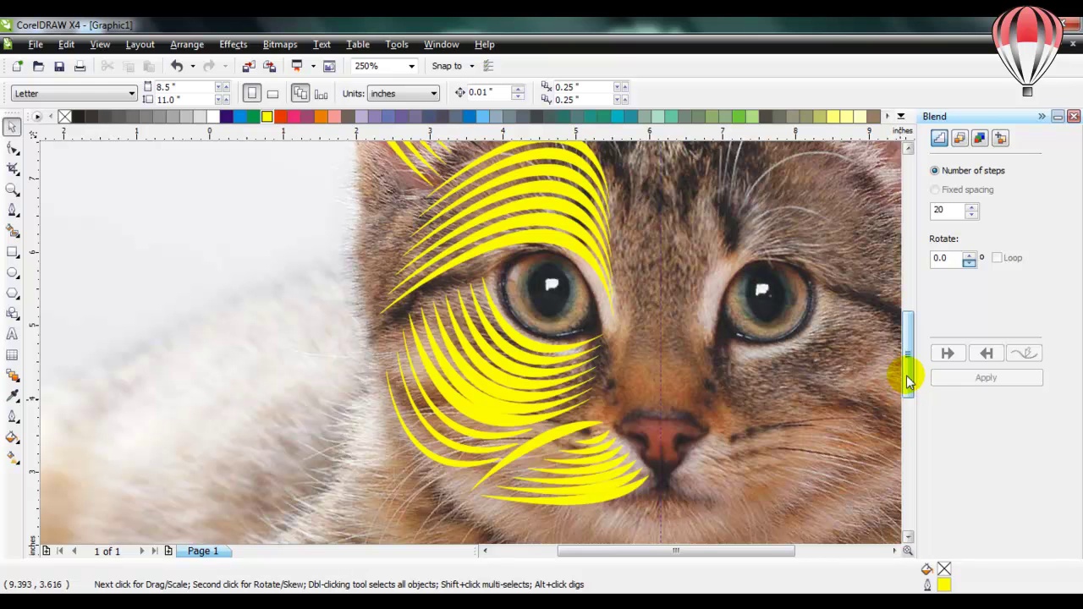
{"action": "left_click_drag", "start_coordinate": [908, 368], "coordinate": [908, 330]}
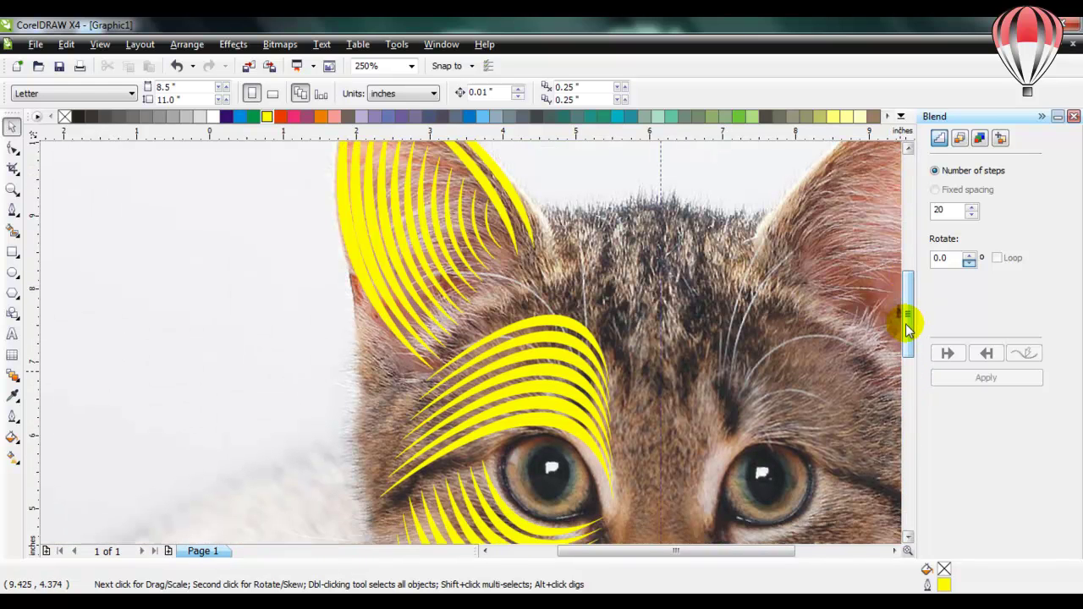
{"action": "left_click", "coordinate": [12, 211]}
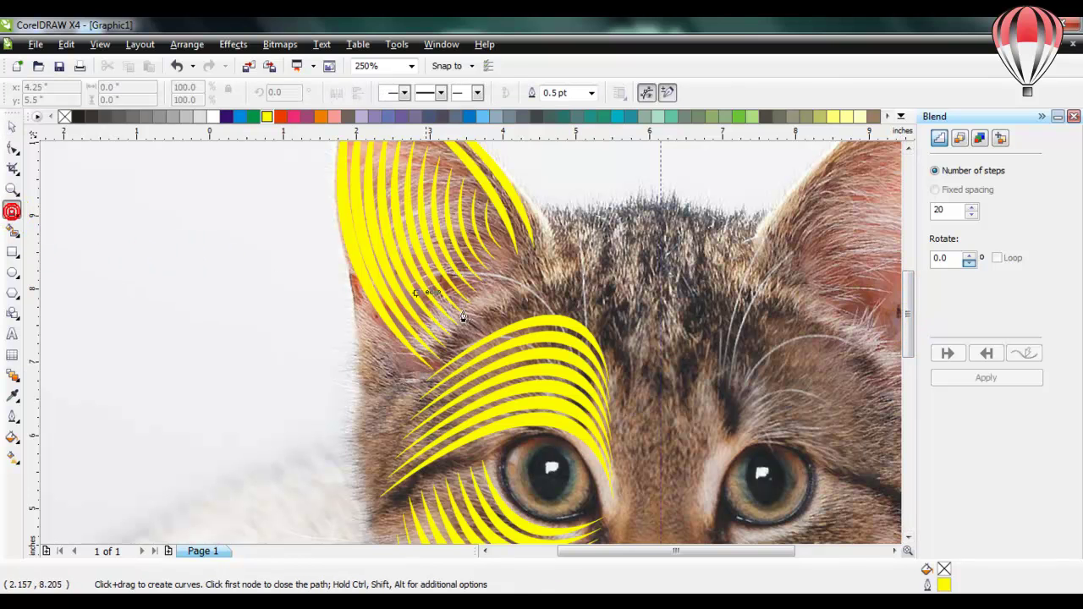
{"action": "left_click", "coordinate": [619, 506]}
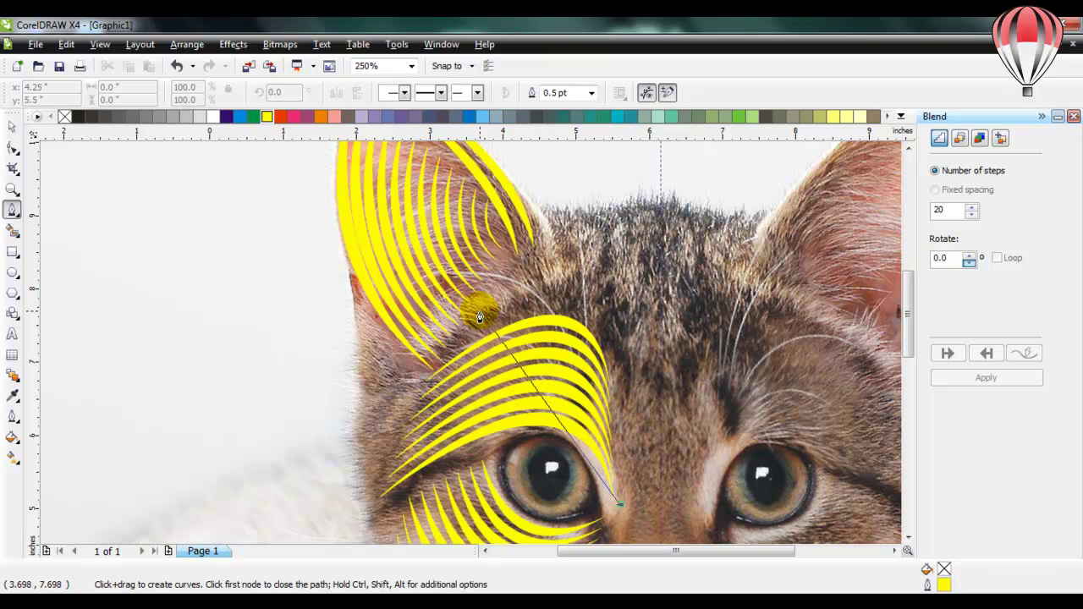
{"action": "left_click_drag", "start_coordinate": [479, 333], "coordinate": [287, 423]}
{"action": "left_click", "coordinate": [481, 329]}
{"action": "left_click", "coordinate": [618, 512]}
{"action": "mouse_move", "coordinate": [671, 366]}
{"action": "left_mouse_down"}
{"action": "mouse_move", "coordinate": [691, 273]}
{"action": "mouse_move", "coordinate": [677, 205]}
{"action": "left_mouse_up"}
{"action": "left_click", "coordinate": [266, 117]}
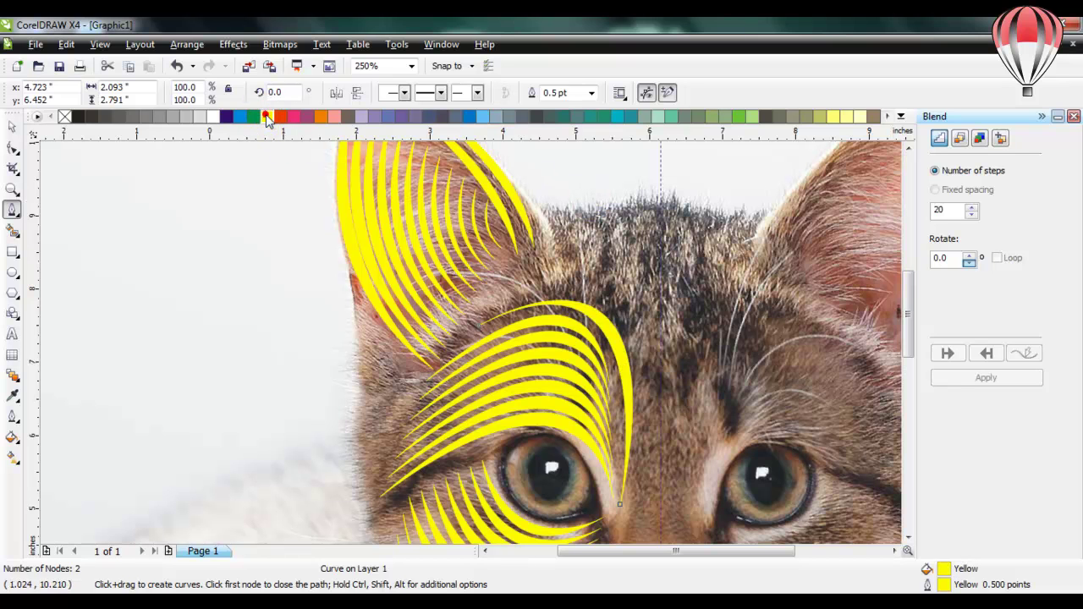
- Place a copy of the brow crescent higher on the forehead and shift it slightly toward the vertical center guideline
{"action": "left_click_drag", "start_coordinate": [909, 332], "coordinate": [911, 351]}
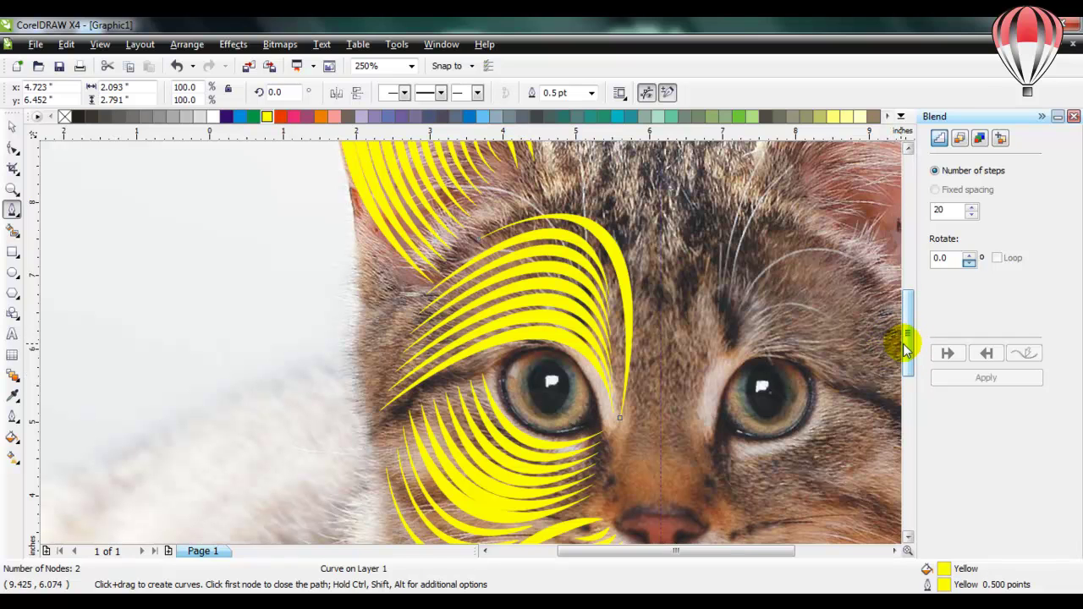
{"action": "left_click", "coordinate": [12, 126]}
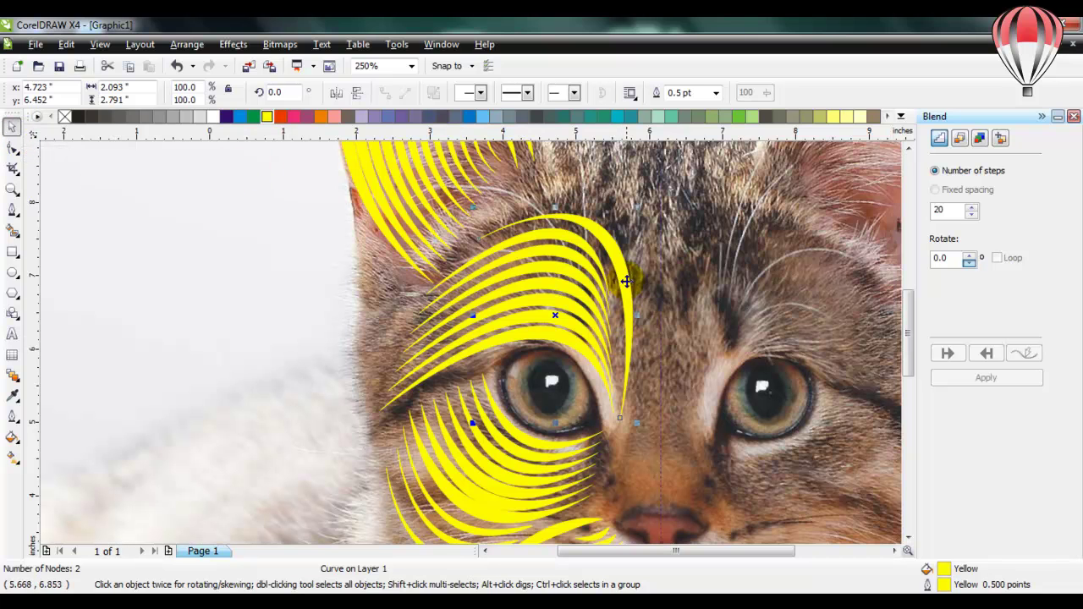
{"action": "left_click_drag", "start_coordinate": [627, 275], "coordinate": [651, 214]}
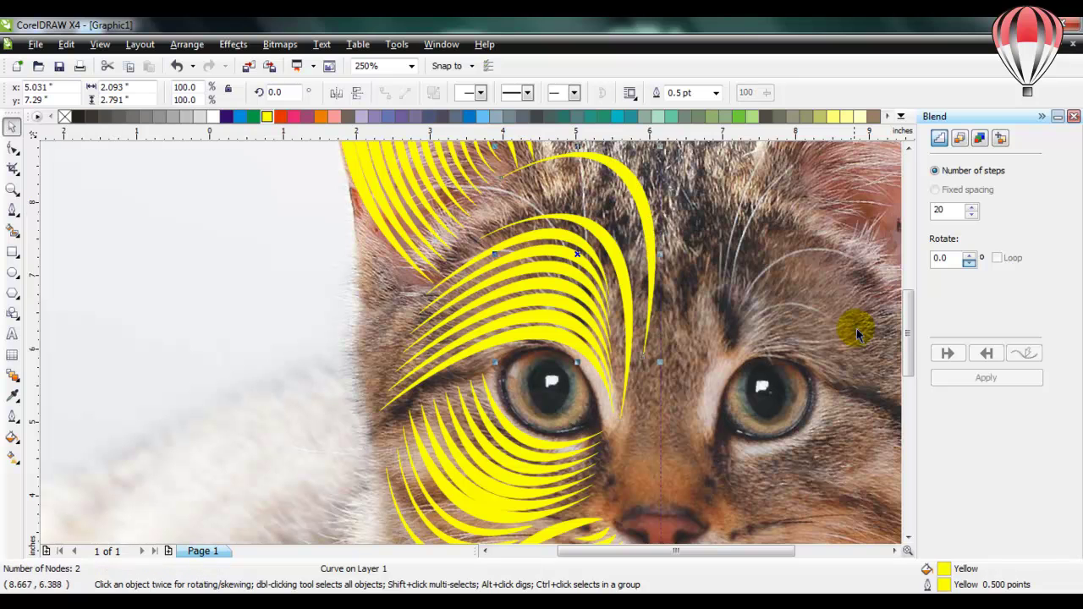
{"action": "left_click_drag", "start_coordinate": [910, 329], "coordinate": [908, 312]}
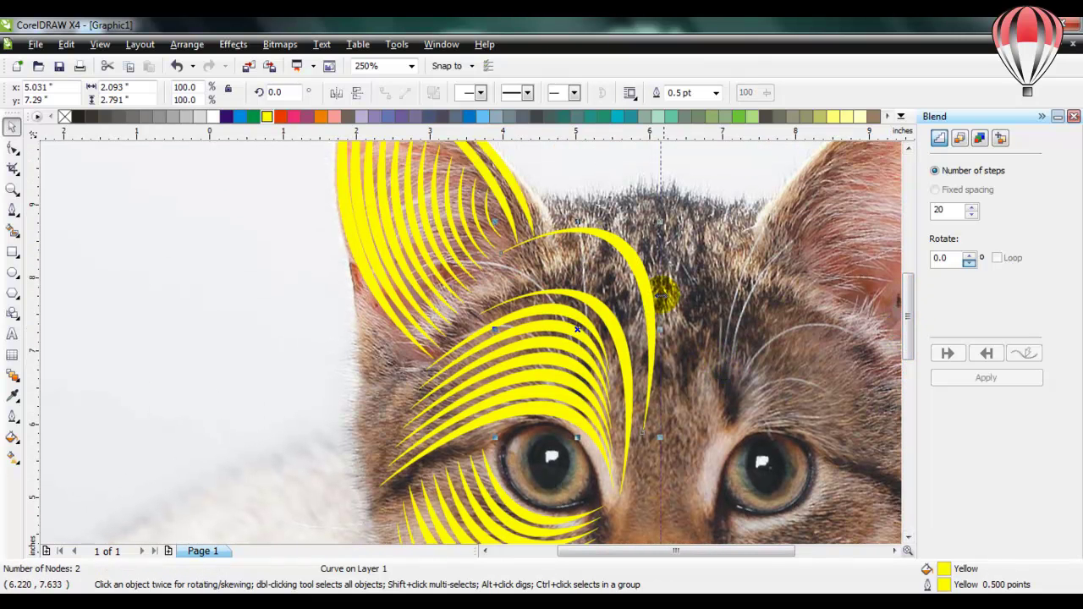
{"action": "left_click_drag", "start_coordinate": [637, 264], "coordinate": [641, 260]}
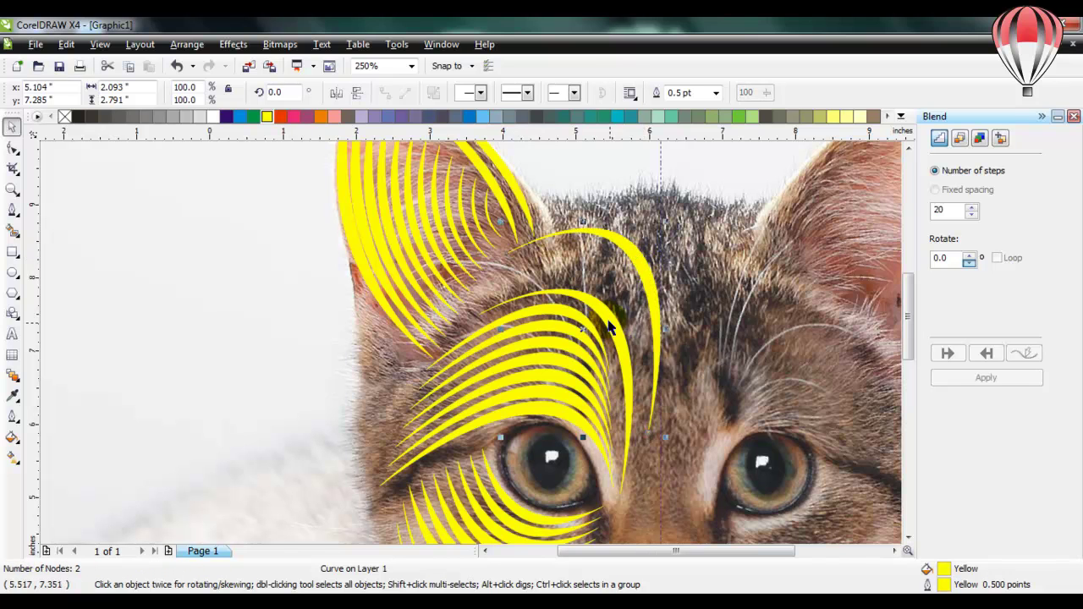
- Blend the two forehead crescents with 3 steps
{"action": "left_click", "coordinate": [611, 320], "text": "shift"}
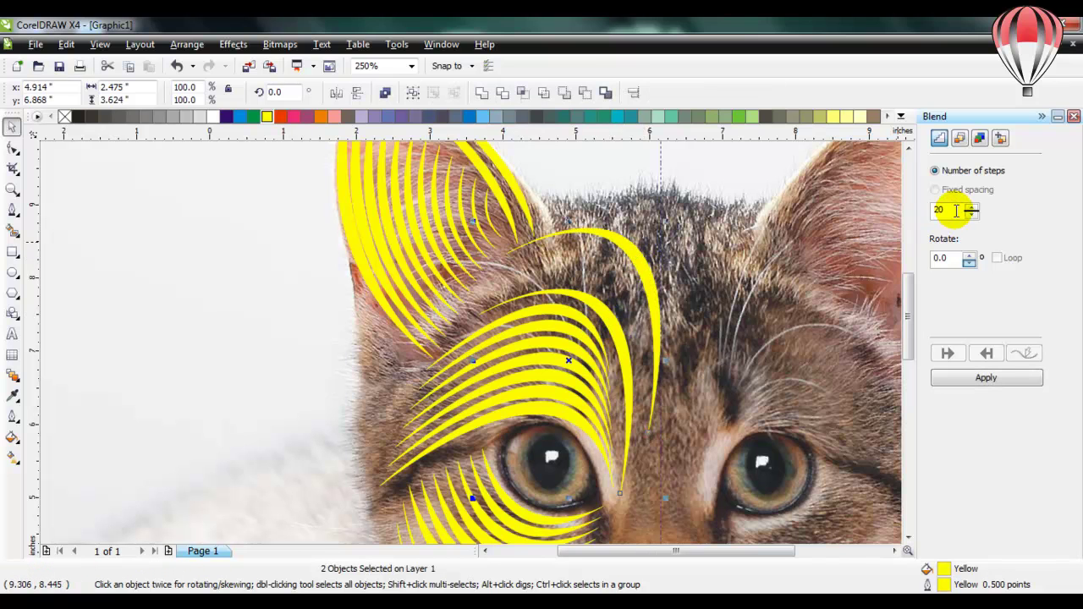
{"action": "left_click_drag", "start_coordinate": [951, 209], "coordinate": [926, 216]}
{"action": "type", "text": "3"}
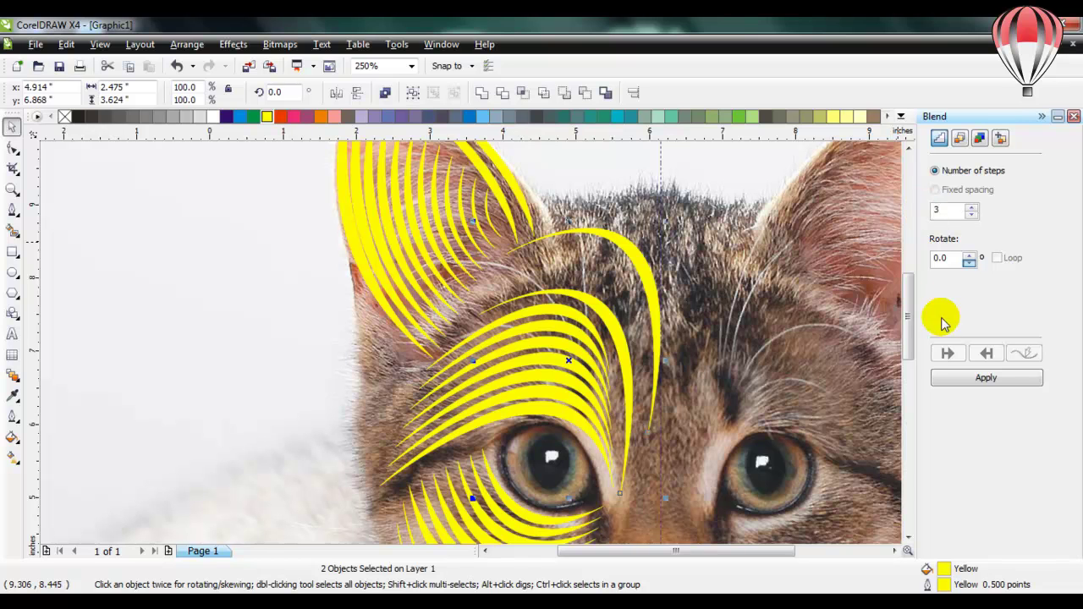
{"action": "left_click", "coordinate": [979, 377]}
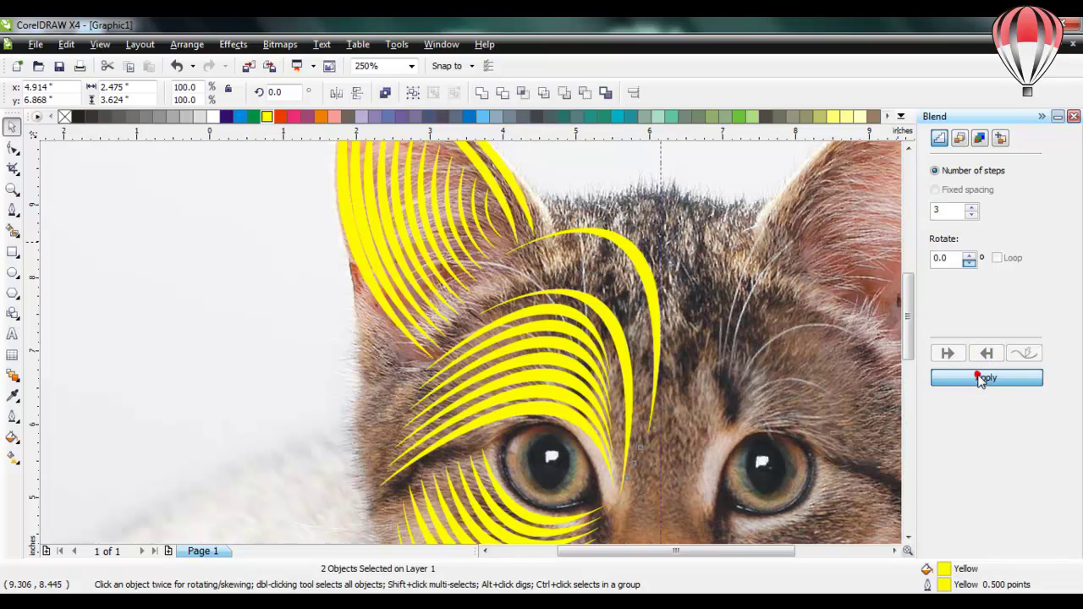
{"action": "left_click", "coordinate": [297, 307]}
- Draw a closed crescent about 0.6 by 1 inch from the upper nose bridge down to the left eye's inner corner and fill it yellow
{"action": "left_click_drag", "start_coordinate": [906, 301], "coordinate": [908, 332]}
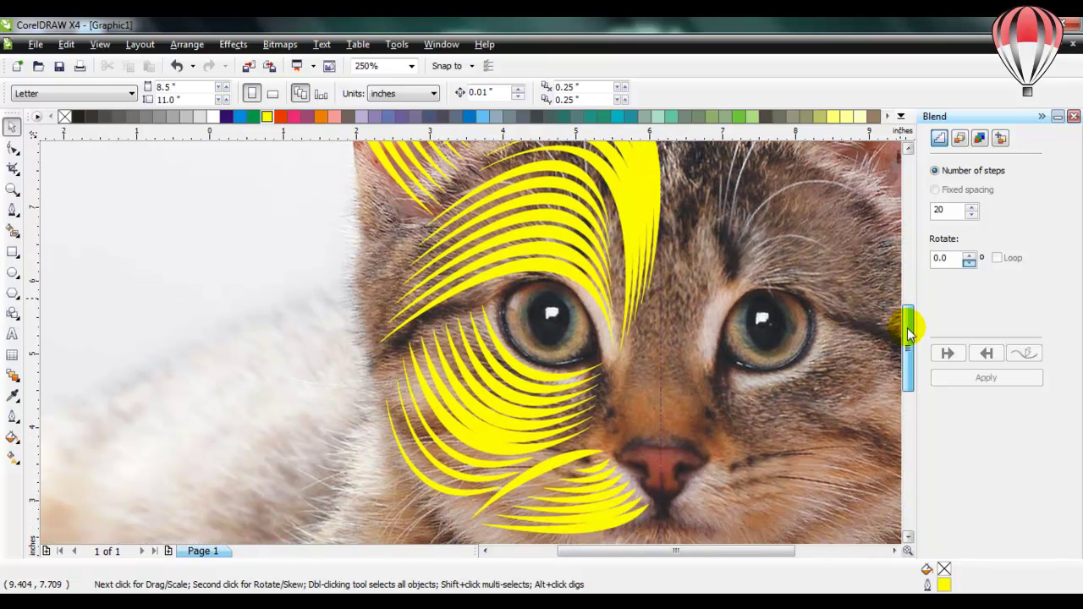
{"action": "left_click", "coordinate": [12, 209]}
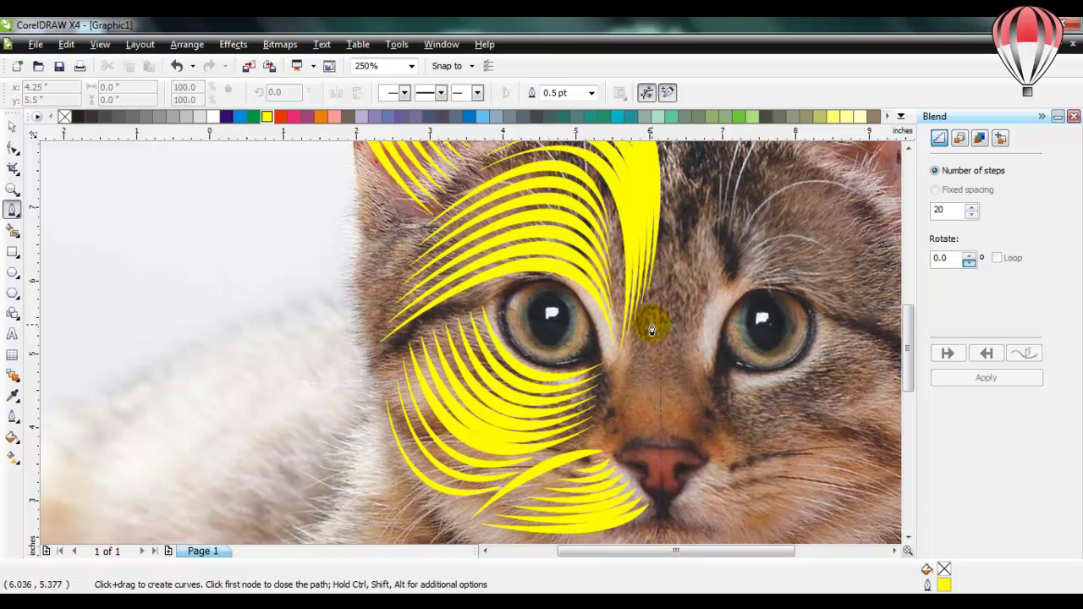
{"action": "scroll", "coordinate": [649, 330], "scroll_direction": "up", "scroll_amount": 1}
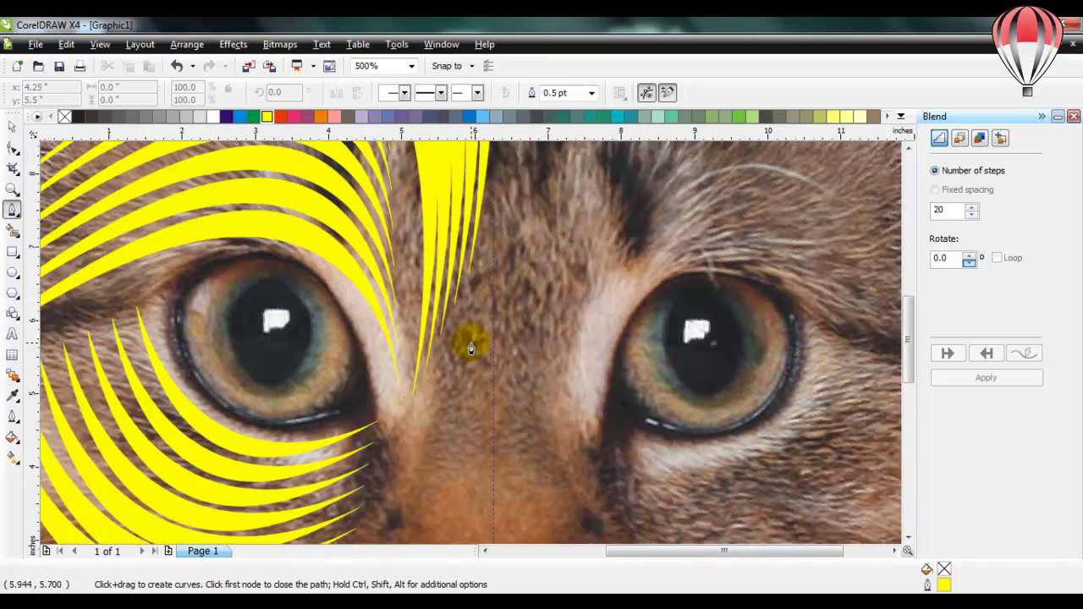
{"action": "scroll", "coordinate": [494, 353], "scroll_direction": "down", "scroll_amount": 1}
{"action": "left_click", "coordinate": [481, 344]}
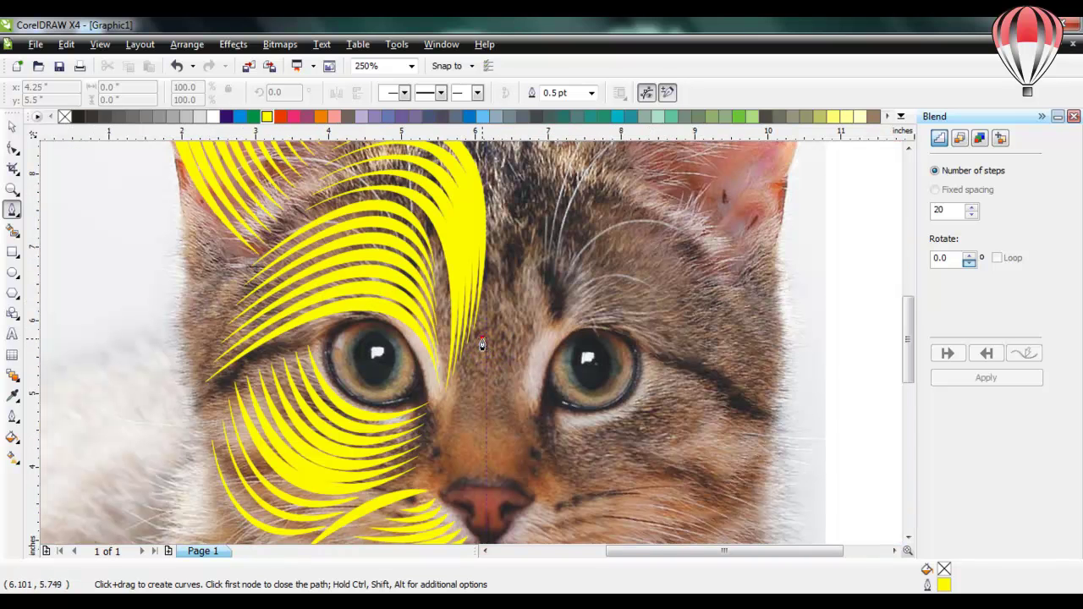
{"action": "mouse_move", "coordinate": [437, 417]}
{"action": "left_mouse_down"}
{"action": "mouse_move", "coordinate": [406, 439]}
{"action": "mouse_move", "coordinate": [433, 434]}
{"action": "left_mouse_up"}
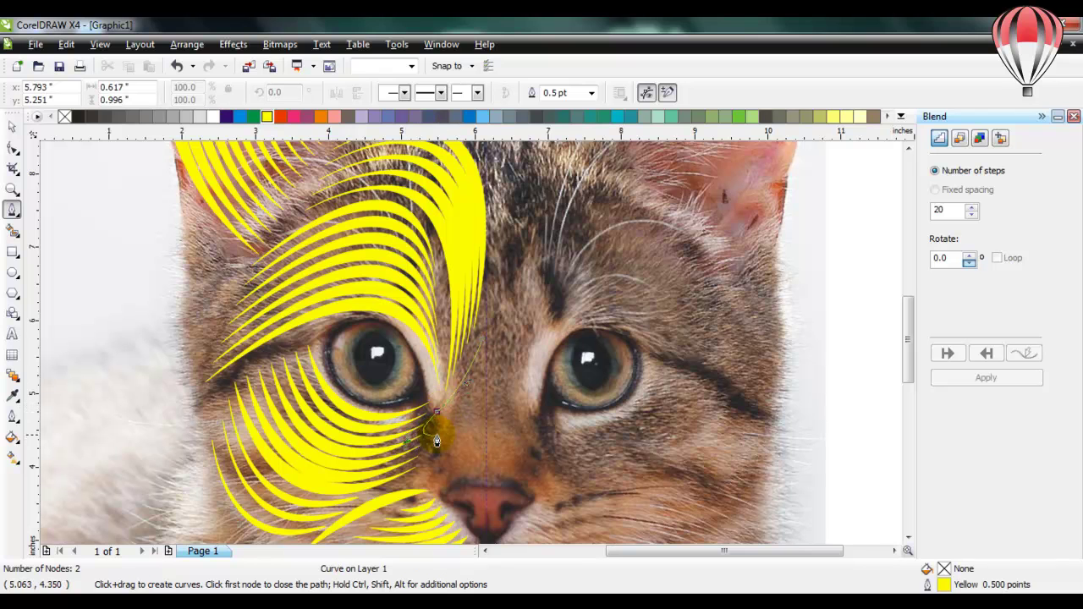
{"action": "left_click", "coordinate": [482, 342]}
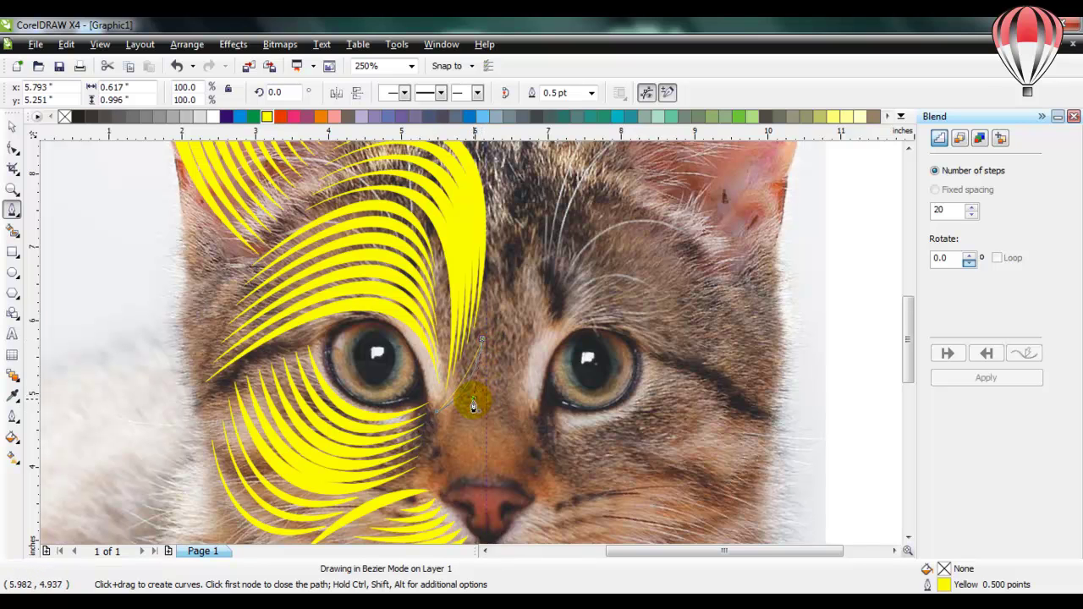
{"action": "left_click", "coordinate": [269, 114]}
- Place a copy of the nose bridge crescent just above the nose and rotate it to 334.7 degrees
{"action": "left_click_drag", "start_coordinate": [906, 313], "coordinate": [906, 334]}
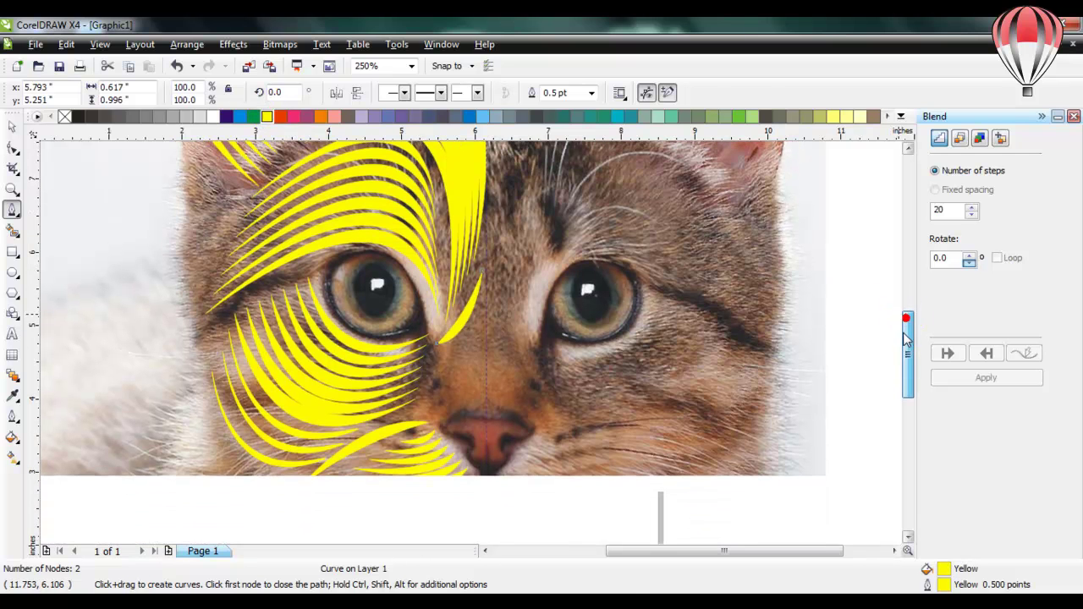
{"action": "key", "text": "space"}
{"action": "left_click_drag", "start_coordinate": [472, 317], "coordinate": [457, 375]}
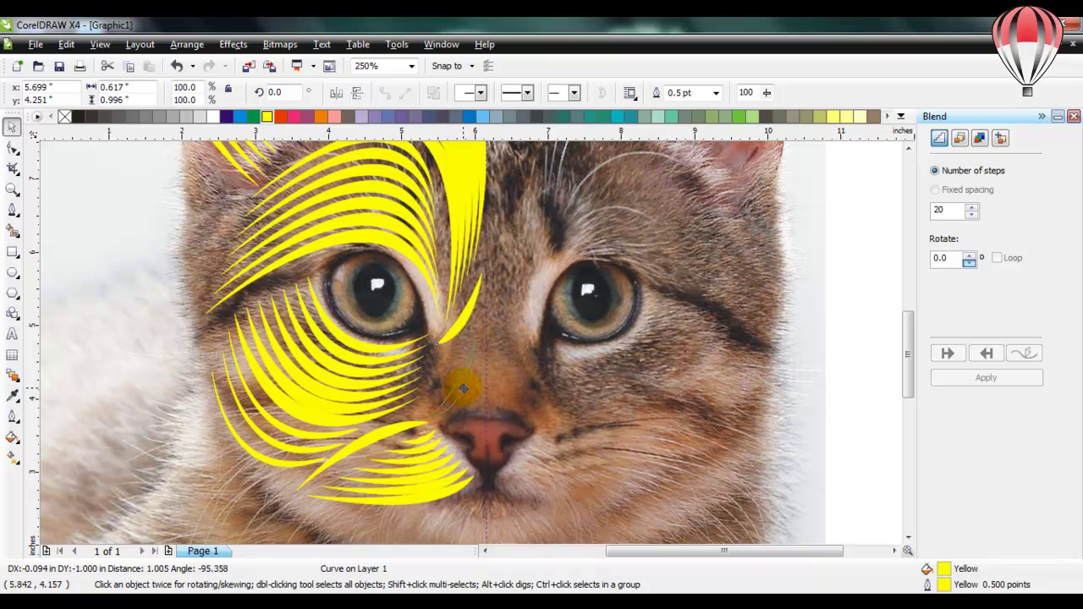
{"action": "left_click_drag", "start_coordinate": [464, 388], "coordinate": [466, 405]}
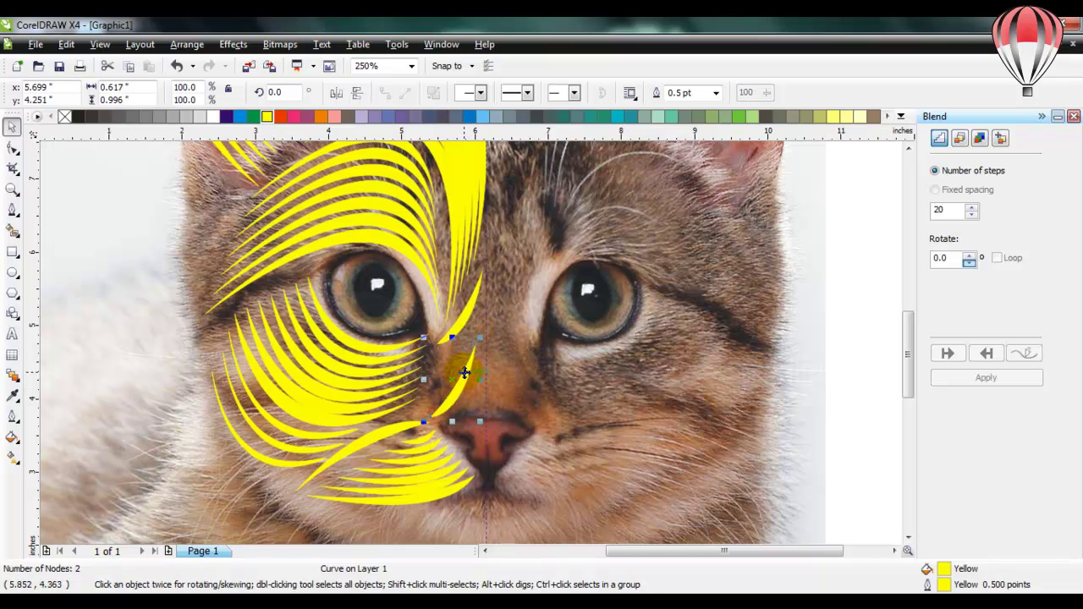
{"action": "left_click", "coordinate": [462, 381]}
{"action": "left_click_drag", "start_coordinate": [427, 418], "coordinate": [460, 394]}
{"action": "key", "text": "Escape"}
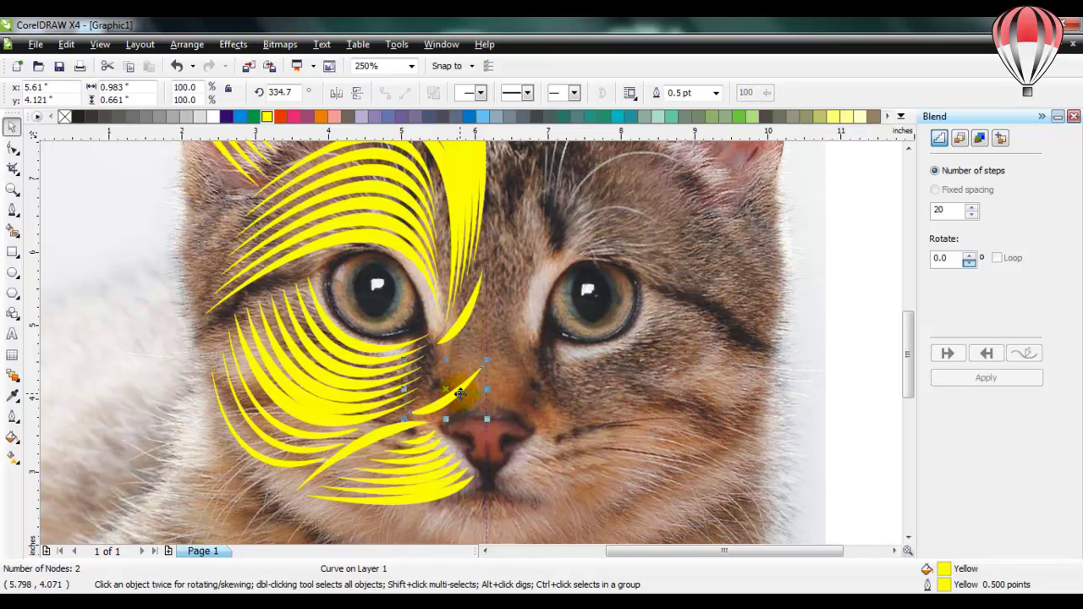
- Blend the two nose bridge crescents with 3 steps
{"action": "left_click", "coordinate": [464, 324], "text": "shift"}
{"action": "double_click", "coordinate": [946, 212]}
{"action": "type", "text": "3"}
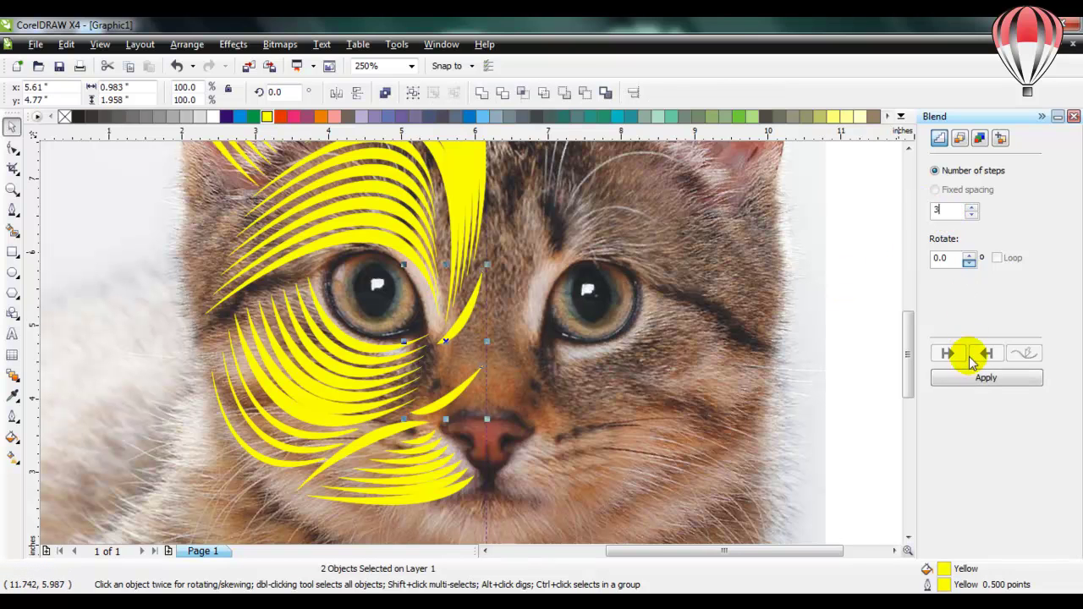
{"action": "left_click", "coordinate": [971, 379]}
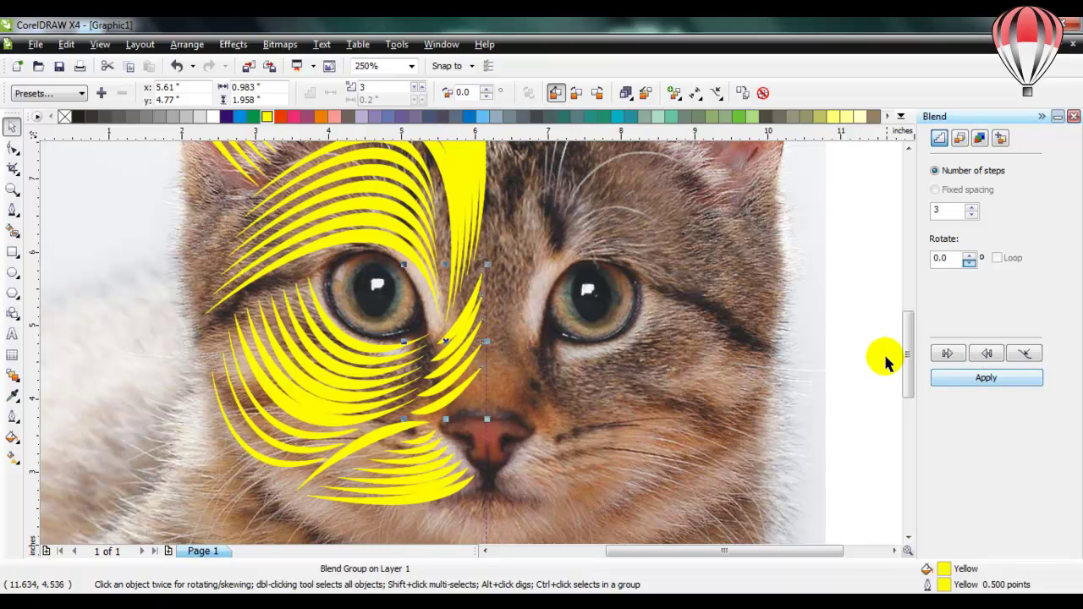
{"action": "left_click", "coordinate": [645, 342]}
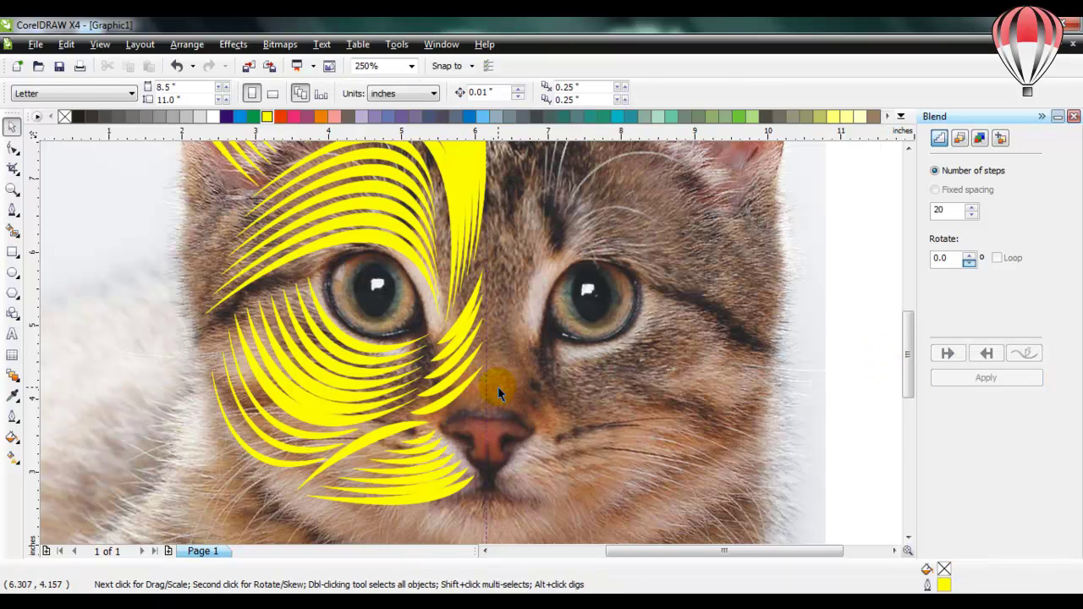
- Draw a closed crescent about 1.5 by 0.56 inches above the forehead blend, ending at the vertical guideline, and fill it yellow
{"action": "scroll", "coordinate": [428, 305], "scroll_direction": "down", "scroll_amount": 2}
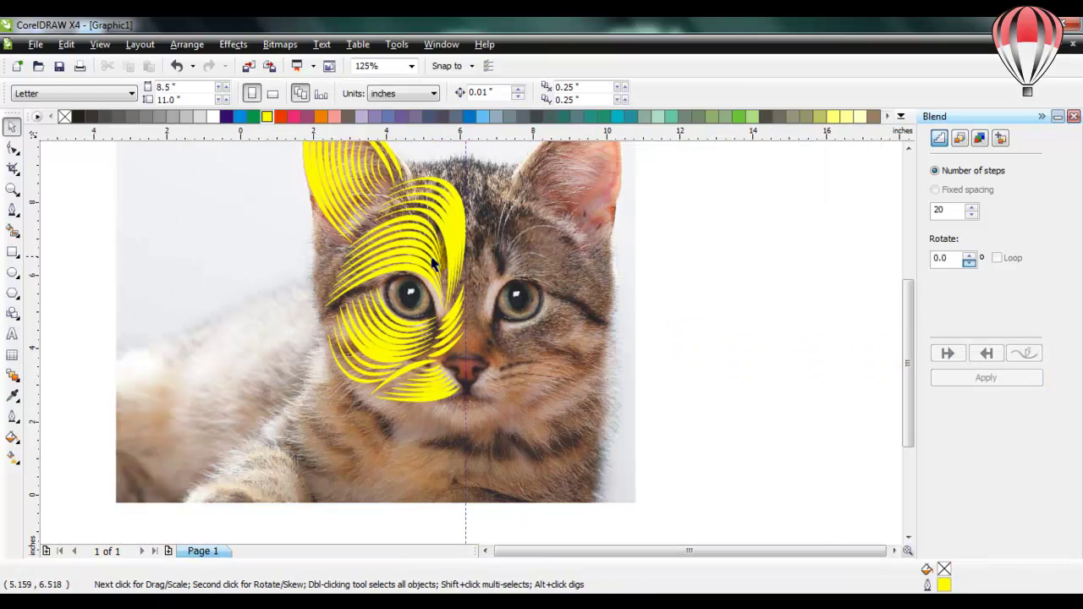
{"action": "left_click", "coordinate": [12, 189]}
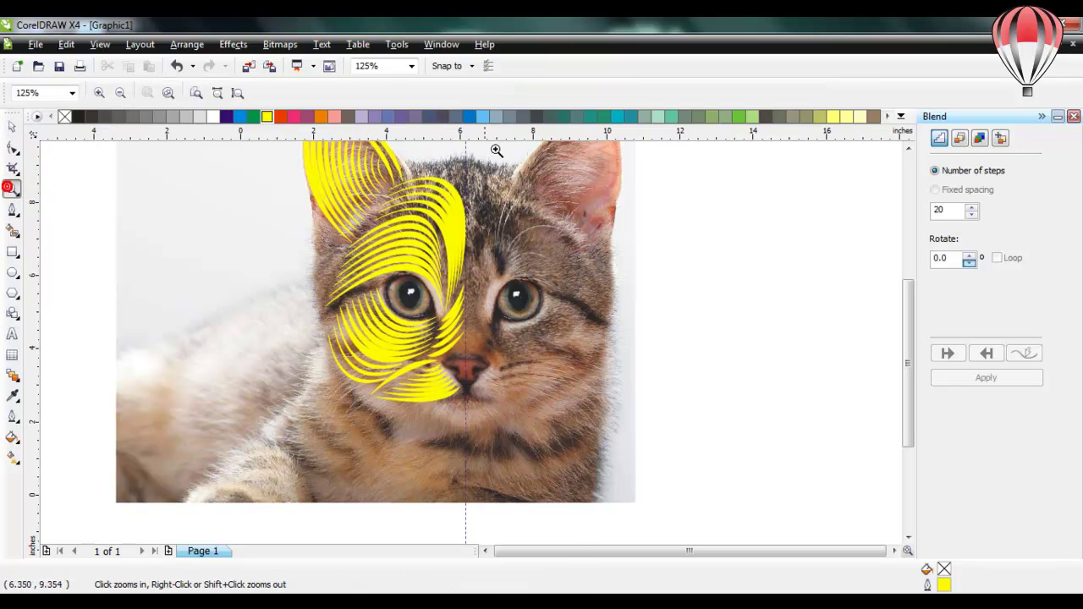
{"action": "left_click_drag", "start_coordinate": [496, 153], "coordinate": [372, 222]}
{"action": "left_click", "coordinate": [12, 209]}
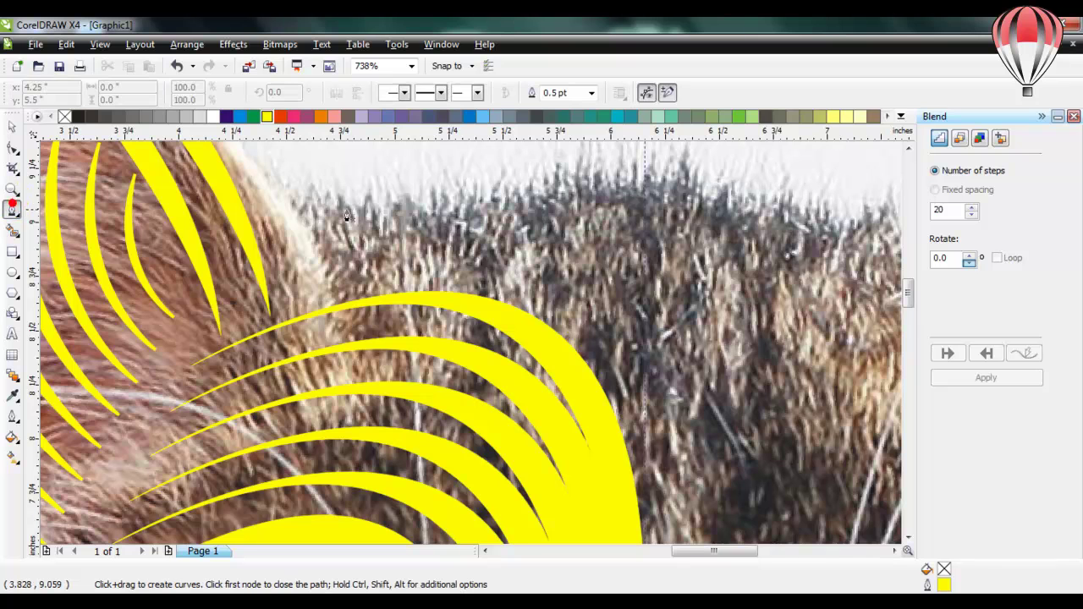
{"action": "mouse_move", "coordinate": [907, 284]}
{"action": "left_mouse_down"}
{"action": "mouse_move", "coordinate": [909, 302]}
{"action": "mouse_move", "coordinate": [906, 290]}
{"action": "left_mouse_up"}
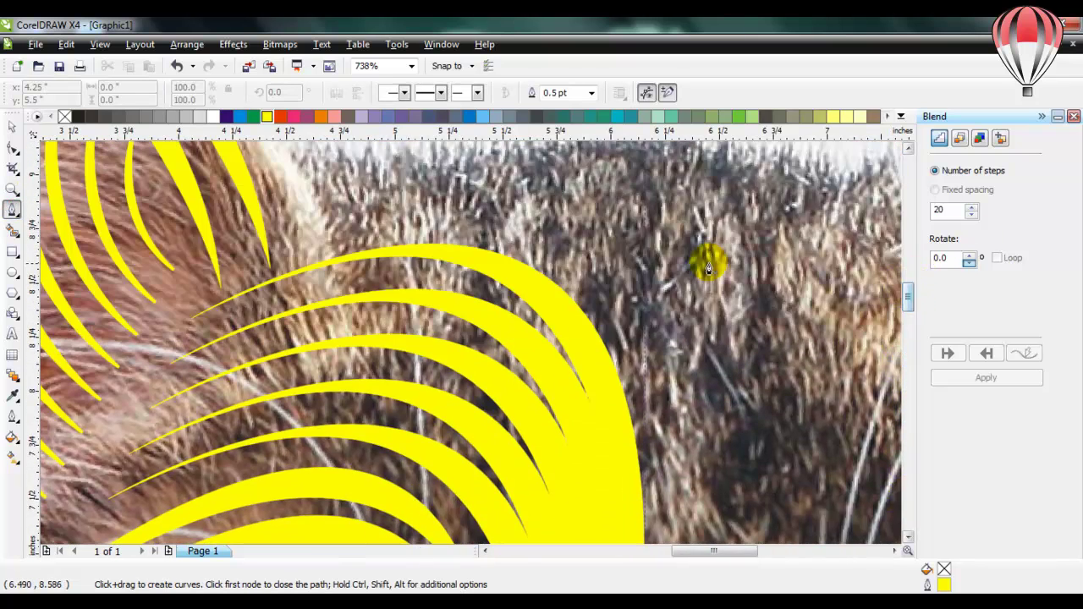
{"action": "scroll", "coordinate": [449, 354], "scroll_direction": "down", "scroll_amount": 2}
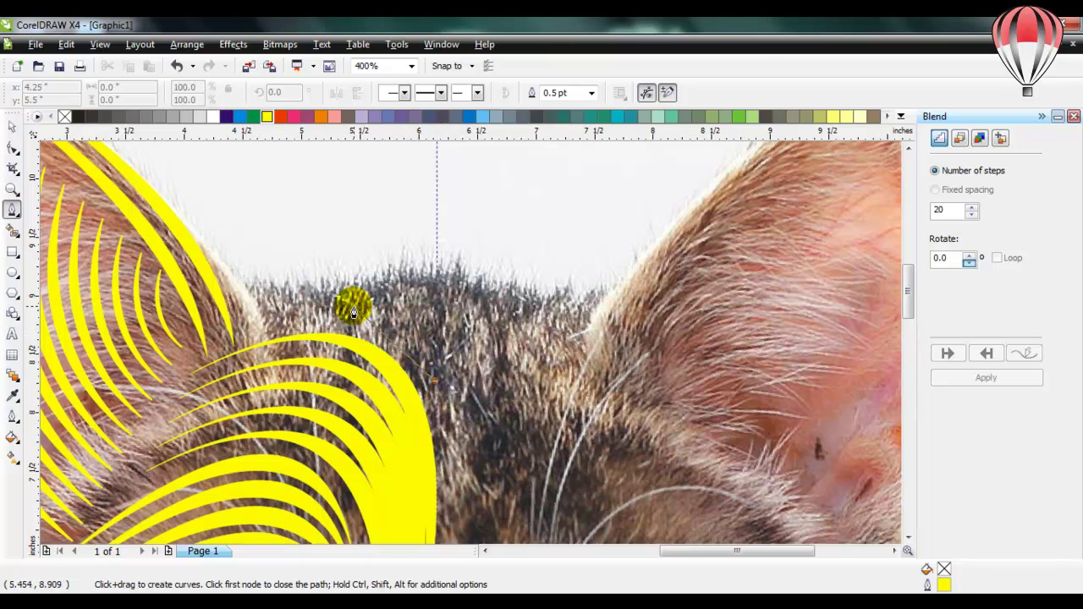
{"action": "left_click_drag", "start_coordinate": [258, 330], "coordinate": [287, 337]}
{"action": "left_click_drag", "start_coordinate": [421, 349], "coordinate": [516, 410]}
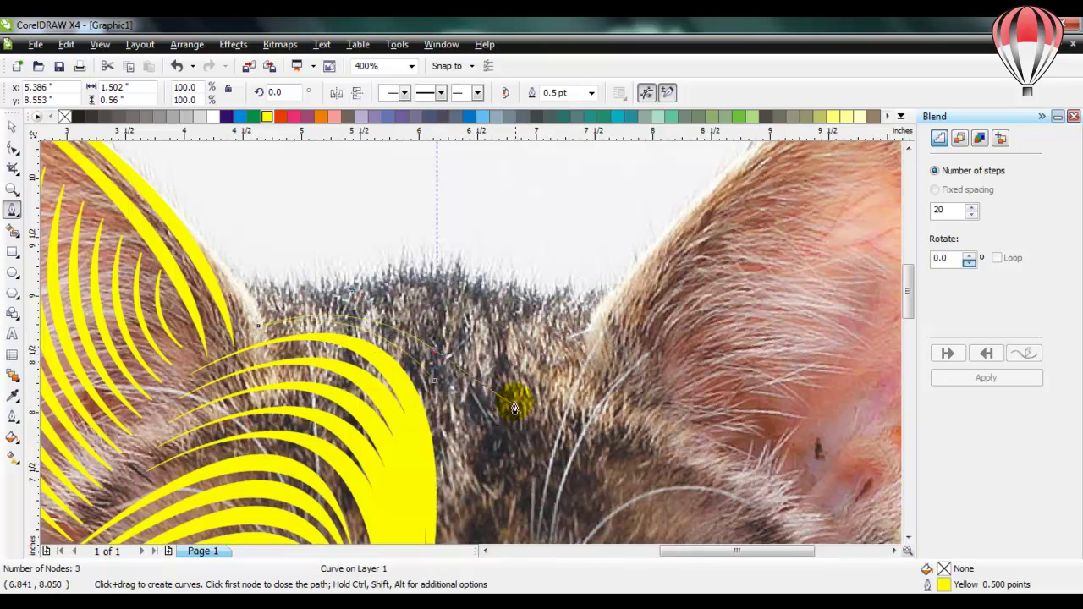
{"action": "left_click", "coordinate": [434, 376]}
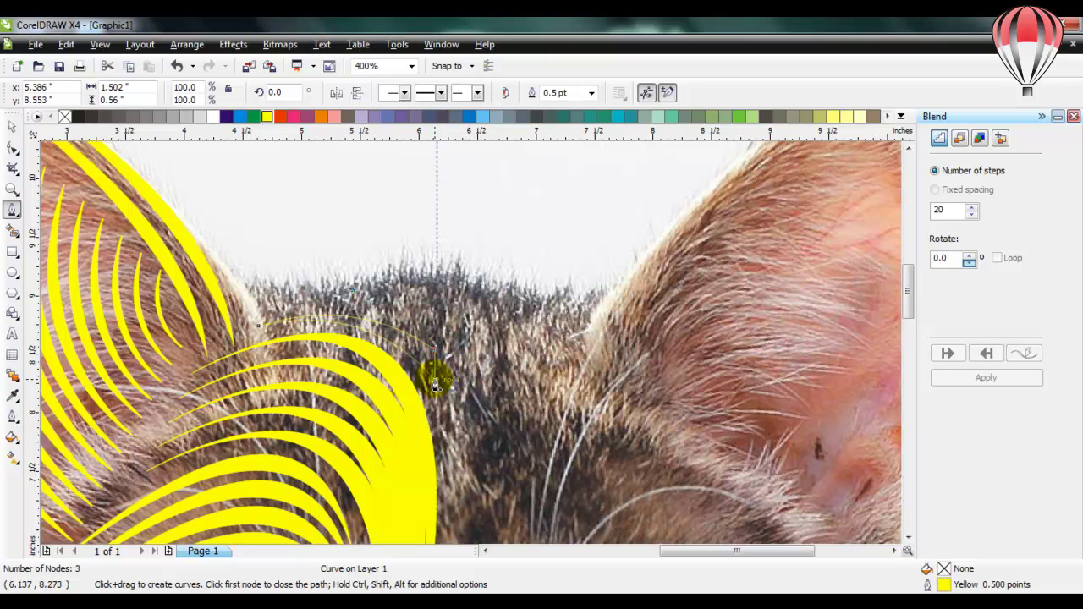
{"action": "left_click", "coordinate": [267, 117]}
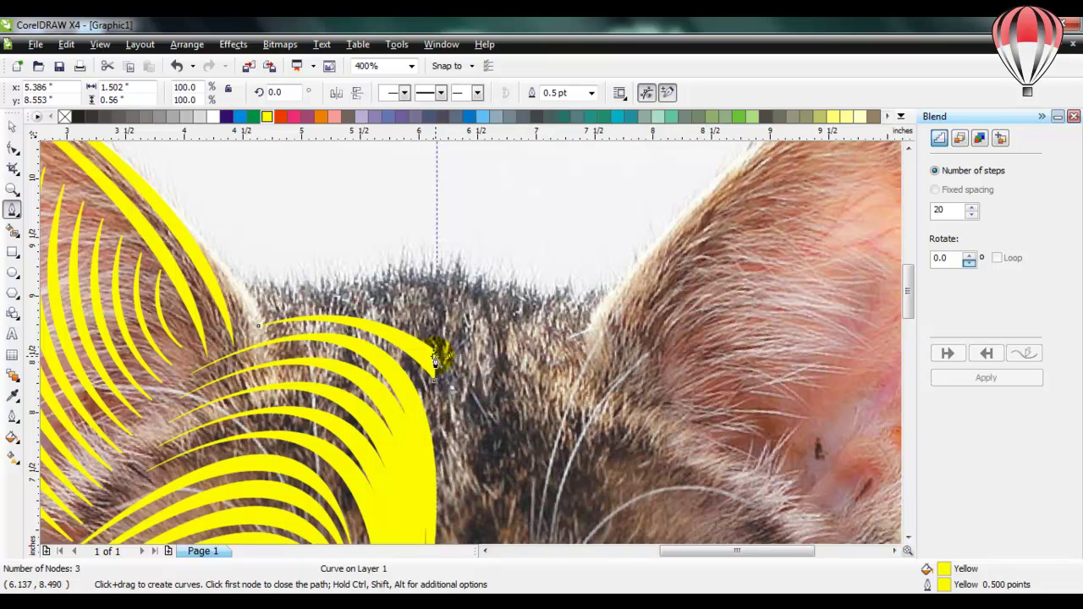
- Place a copy of the upper forehead crescent at the top edge of the head, scaled to 61.6% and rotated to 24.4 degrees
{"action": "key", "text": "space"}
{"action": "left_click_drag", "start_coordinate": [415, 347], "coordinate": [416, 283]}
{"action": "left_click_drag", "start_coordinate": [251, 245], "coordinate": [292, 276]}
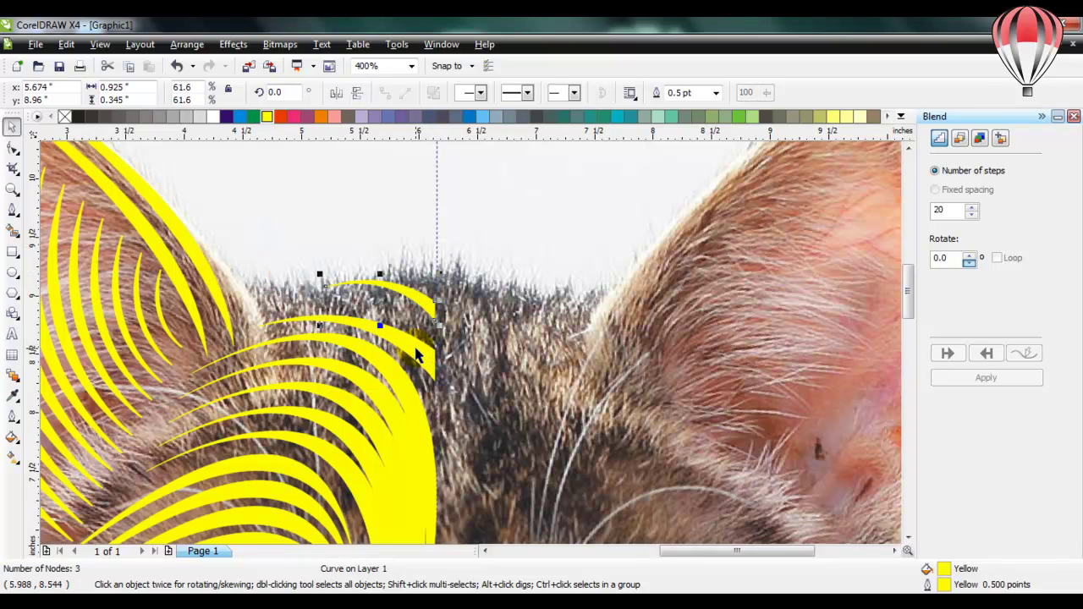
{"action": "mouse_move", "coordinate": [415, 355]}
{"action": "left_mouse_down"}
{"action": "mouse_move", "coordinate": [415, 273]}
{"action": "mouse_move", "coordinate": [425, 338]}
{"action": "left_mouse_up"}
{"action": "left_click", "coordinate": [390, 272]}
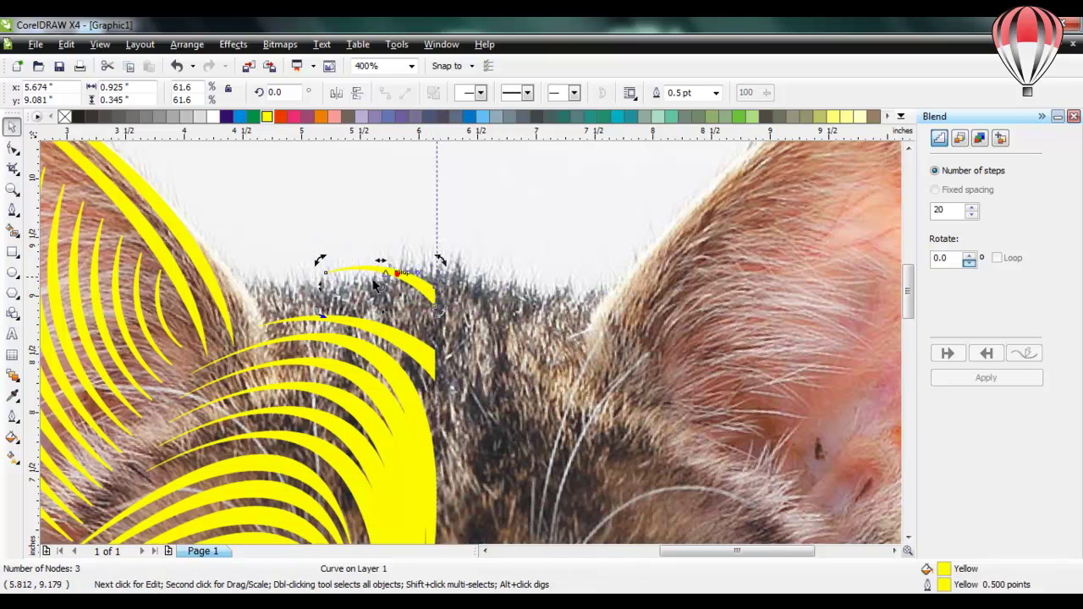
{"action": "left_click_drag", "start_coordinate": [321, 303], "coordinate": [338, 338]}
{"action": "left_click", "coordinate": [522, 225]}
{"action": "left_click_drag", "start_coordinate": [421, 275], "coordinate": [431, 296]}
- Align the small crescent's lower end node with the guideline, raise the crescent slightly and stretch it to about 1.13 inches wide
{"action": "scroll", "coordinate": [433, 306], "scroll_direction": "up", "scroll_amount": 2}
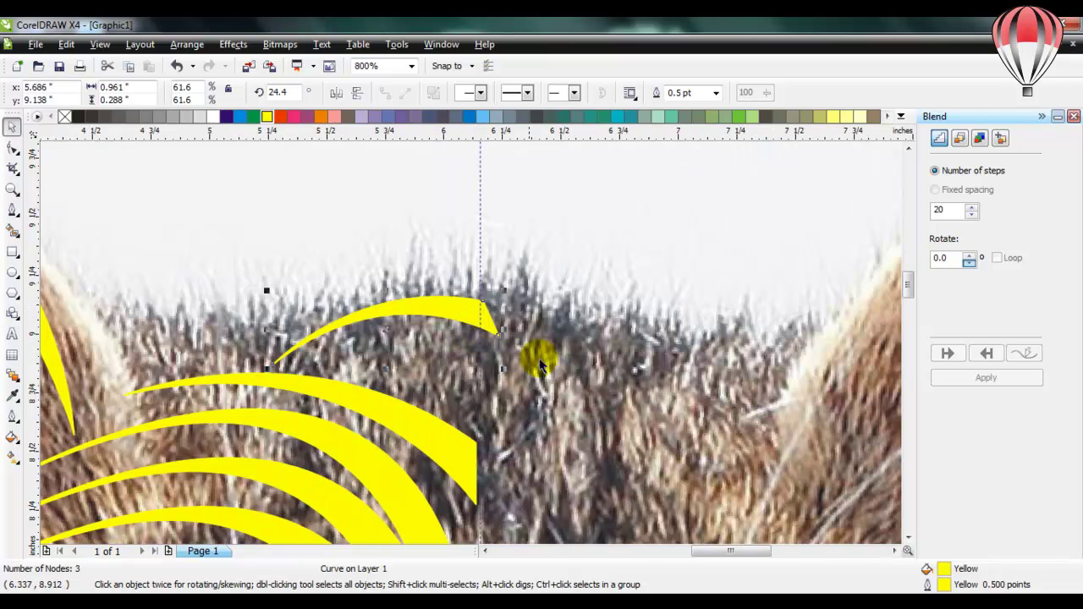
{"action": "left_click", "coordinate": [14, 150]}
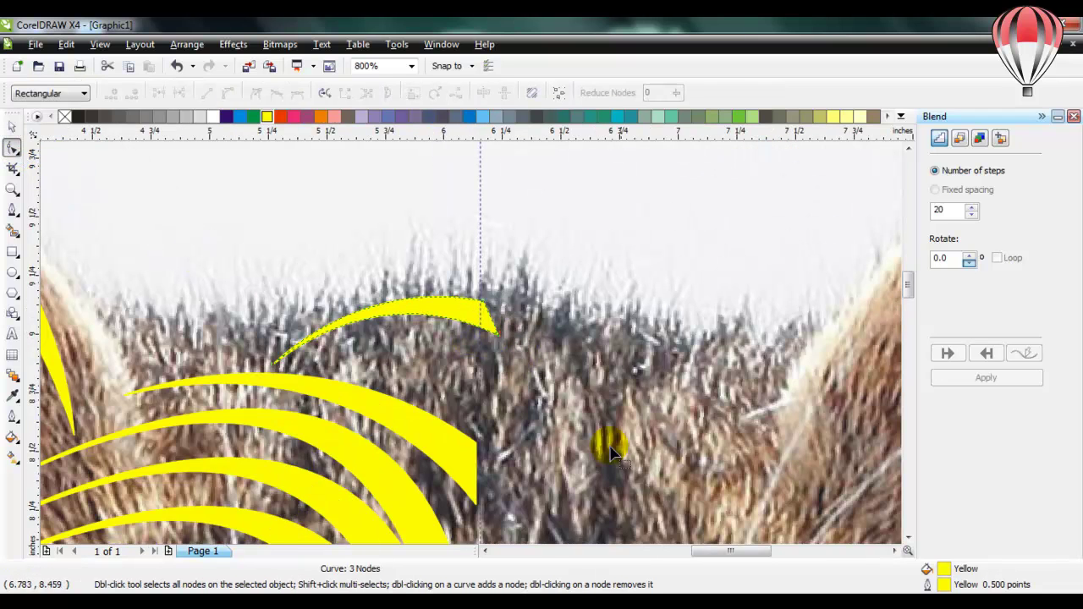
{"action": "left_click_drag", "start_coordinate": [499, 341], "coordinate": [484, 342]}
{"action": "key", "text": "space"}
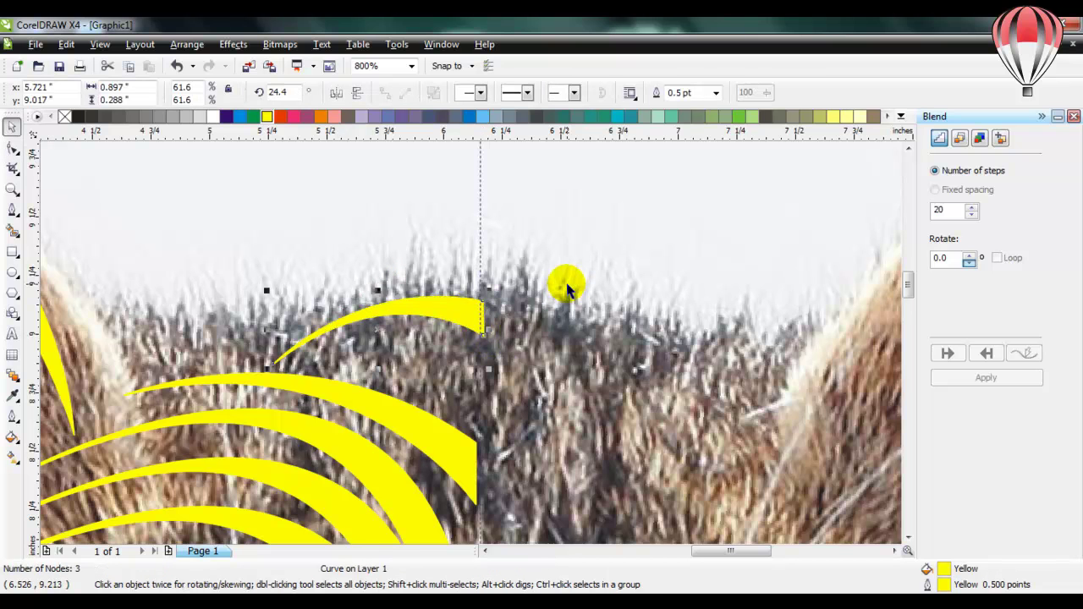
{"action": "left_click_drag", "start_coordinate": [441, 309], "coordinate": [449, 299]}
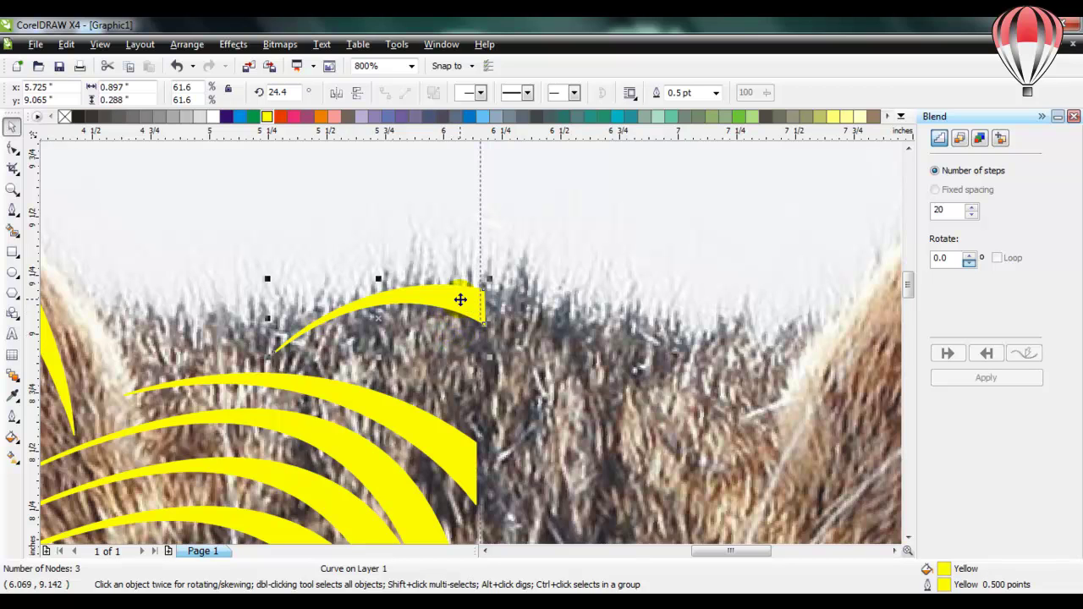
{"action": "left_click_drag", "start_coordinate": [267, 316], "coordinate": [214, 312]}
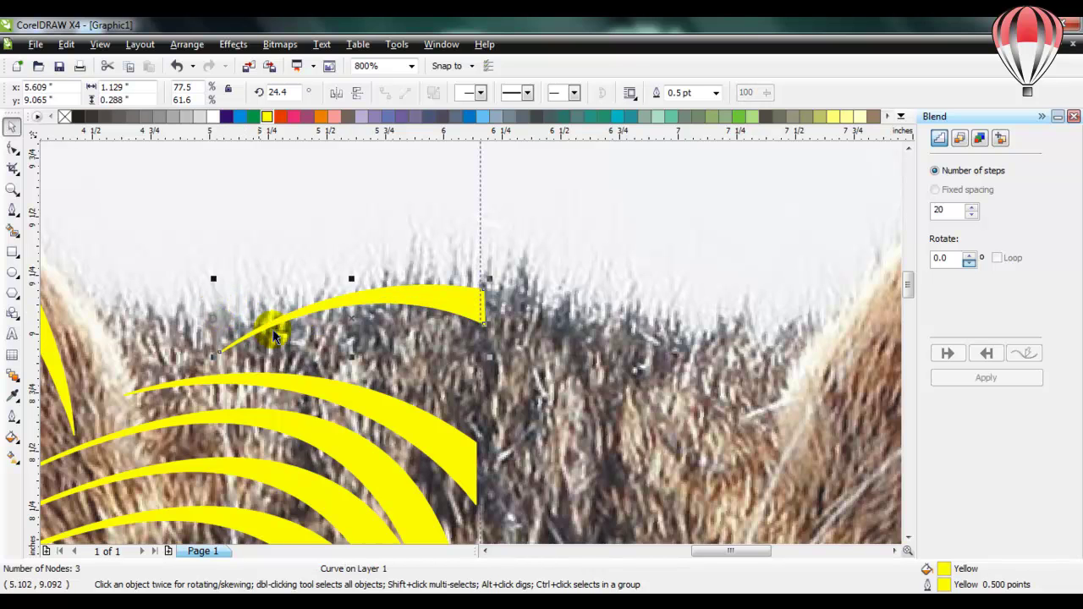
- Blend the two crescents at the top of the head with 2 steps
{"action": "left_click", "coordinate": [426, 436], "text": "shift"}
{"action": "double_click", "coordinate": [952, 211]}
{"action": "type", "text": "2"}
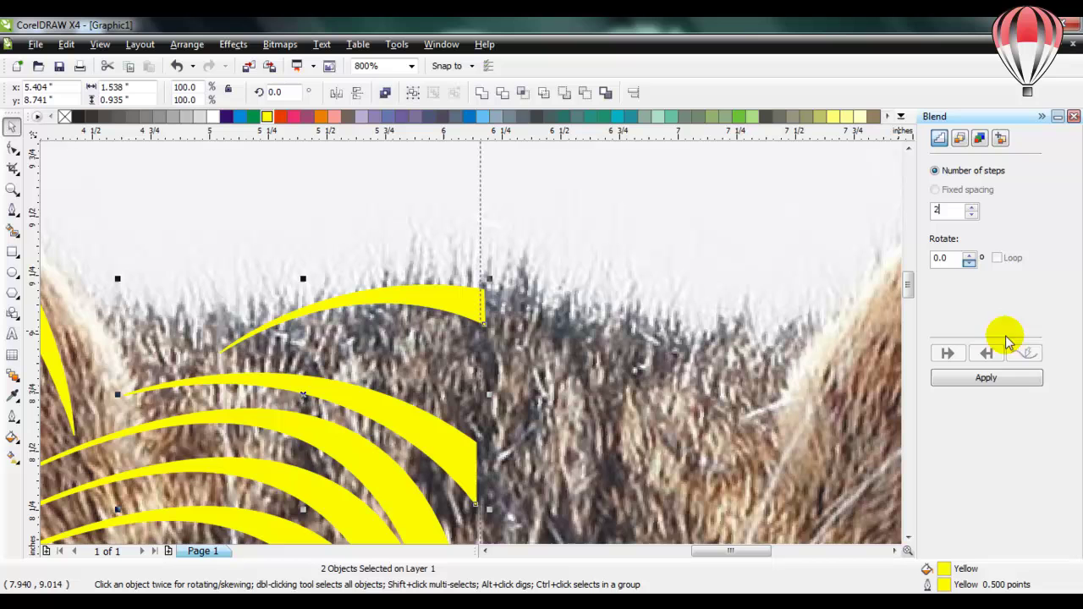
{"action": "left_click", "coordinate": [970, 380]}
{"action": "key", "text": "Escape"}
{"action": "scroll", "coordinate": [468, 368], "scroll_direction": "down", "scroll_amount": 3}
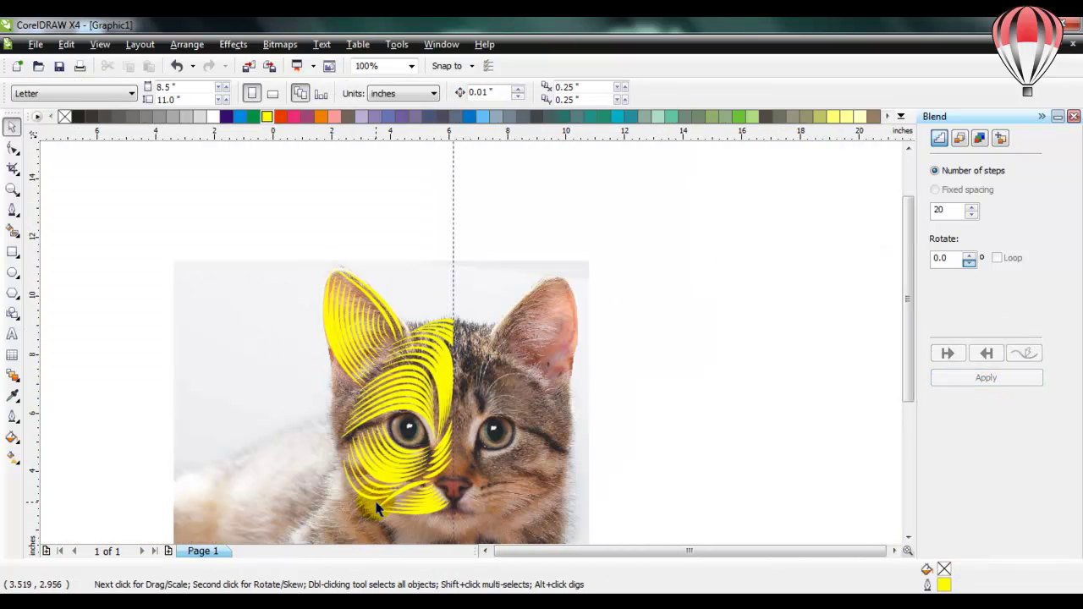
- Draw a closed crescent about 2.84 by 0.68 inches under the left muzzle, from the mouth to the lower cheek, and fill it yellow
{"action": "scroll", "coordinate": [465, 339], "scroll_direction": "up", "scroll_amount": 1}
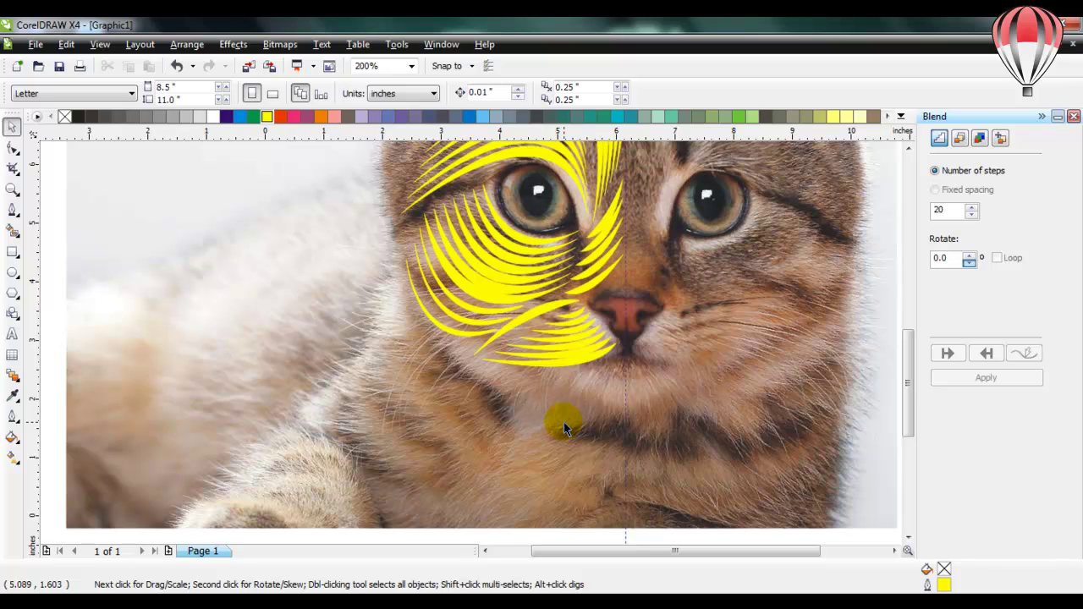
{"action": "left_click", "coordinate": [11, 210]}
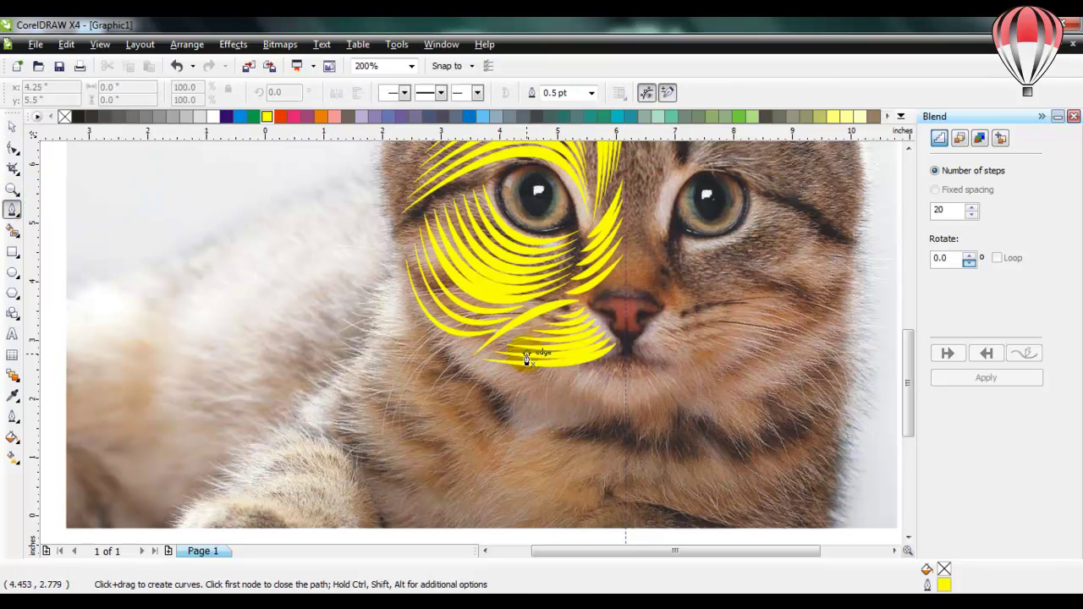
{"action": "scroll", "coordinate": [457, 346], "scroll_direction": "up", "scroll_amount": 1}
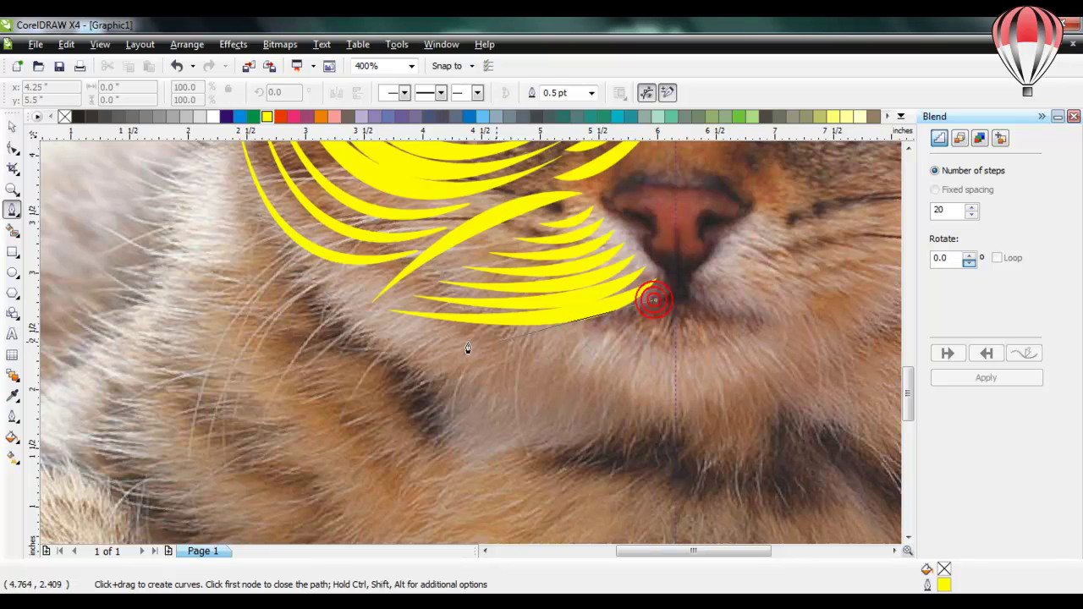
{"action": "left_click_drag", "start_coordinate": [321, 271], "coordinate": [150, 194]}
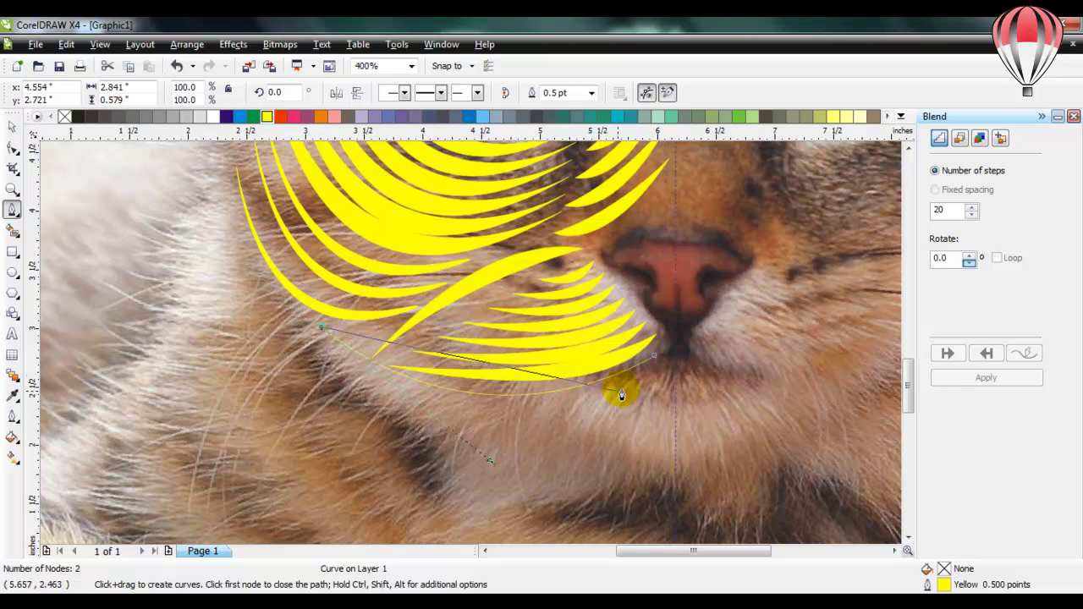
{"action": "mouse_move", "coordinate": [658, 365]}
{"action": "left_mouse_down"}
{"action": "mouse_move", "coordinate": [484, 464]}
{"action": "mouse_move", "coordinate": [440, 476]}
{"action": "mouse_move", "coordinate": [450, 491]}
{"action": "left_mouse_up"}
{"action": "left_click", "coordinate": [267, 116]}
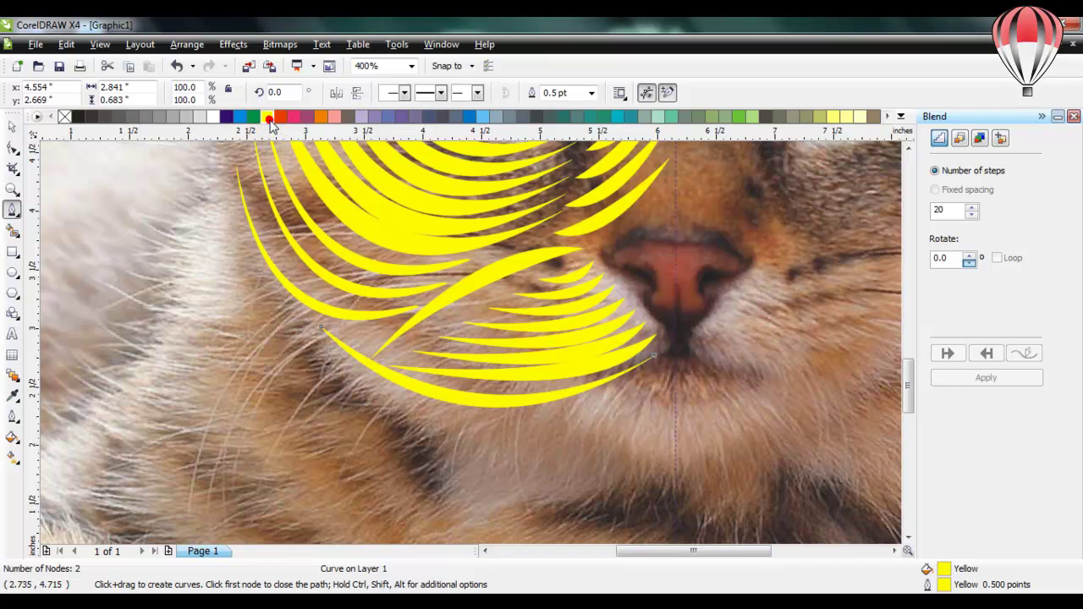
{"action": "left_click", "coordinate": [12, 127]}
{"action": "left_click", "coordinate": [145, 292]}
- Draw a closed crescent about 0.97 by 1.09 inches along the outer base of the left ear and fill it yellow
{"action": "left_click_drag", "start_coordinate": [910, 398], "coordinate": [906, 350]}
{"action": "scroll", "coordinate": [480, 379], "scroll_direction": "down", "scroll_amount": 1}
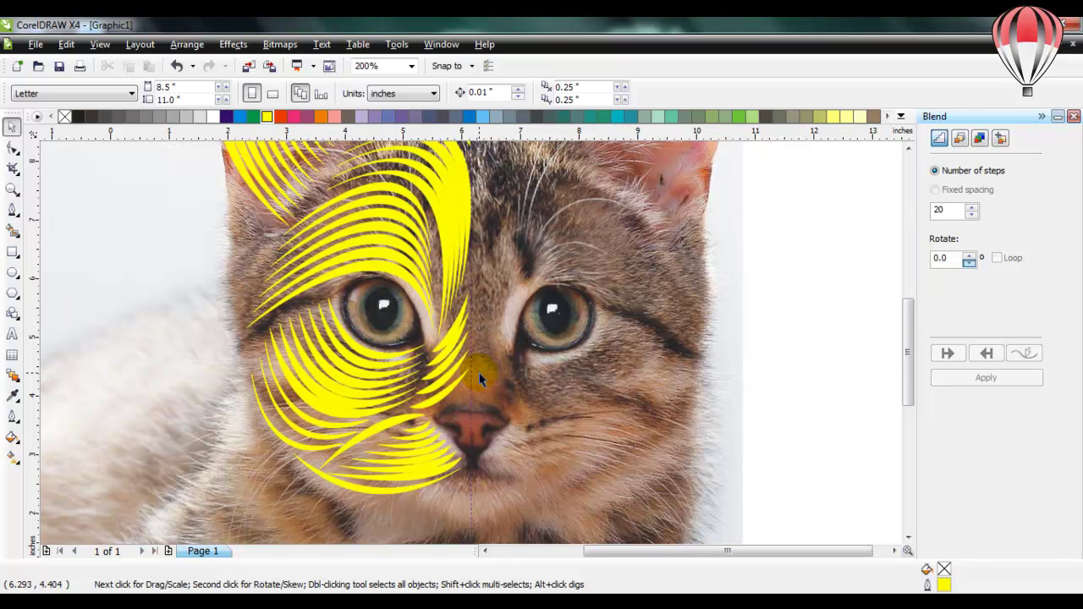
{"action": "left_click_drag", "start_coordinate": [902, 350], "coordinate": [905, 342]}
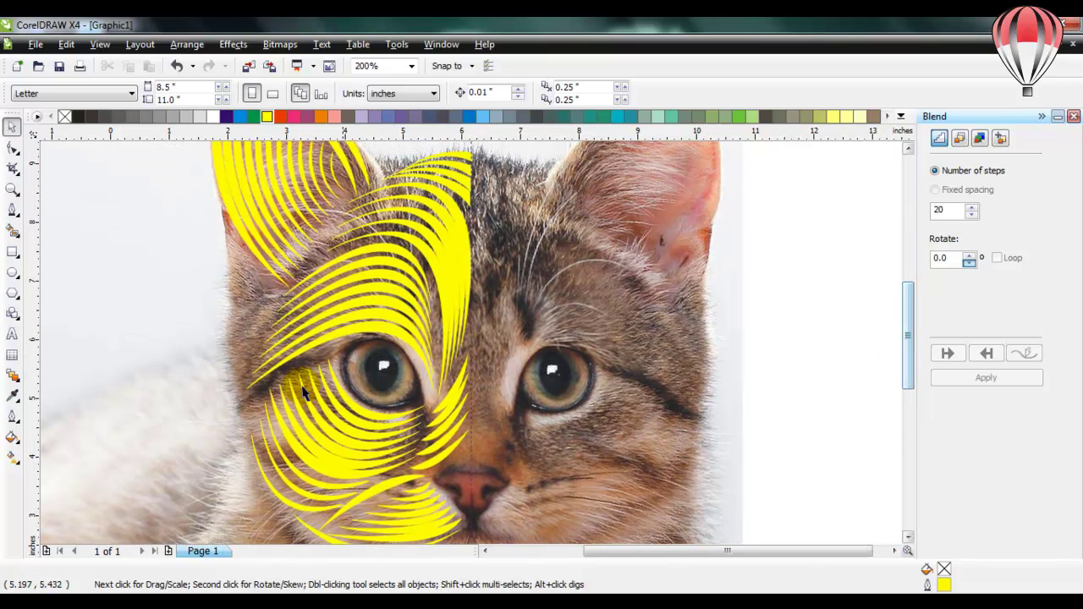
{"action": "scroll", "coordinate": [251, 321], "scroll_direction": "up", "scroll_amount": 1}
{"action": "left_click", "coordinate": [13, 214]}
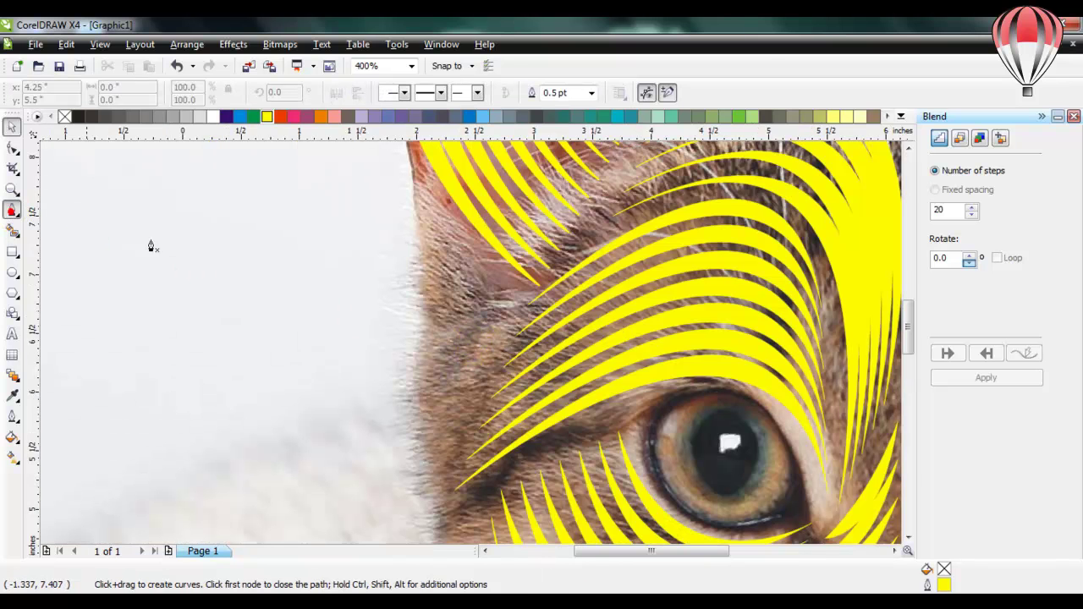
{"action": "left_click", "coordinate": [526, 296]}
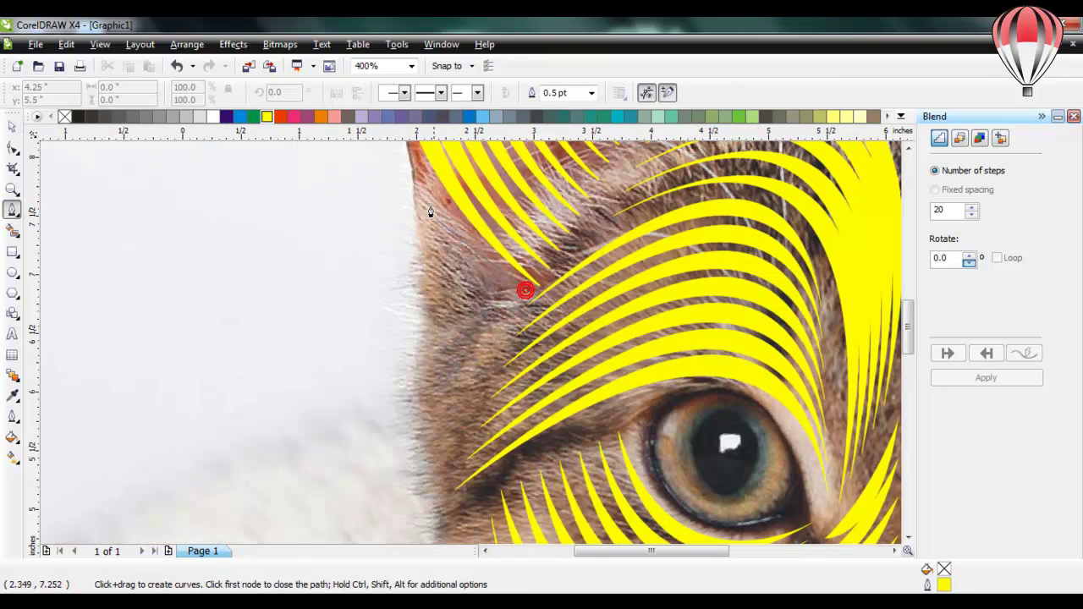
{"action": "mouse_move", "coordinate": [411, 168]}
{"action": "left_mouse_down"}
{"action": "mouse_move", "coordinate": [394, 133]}
{"action": "mouse_move", "coordinate": [388, 179]}
{"action": "mouse_move", "coordinate": [398, 181]}
{"action": "left_mouse_up"}
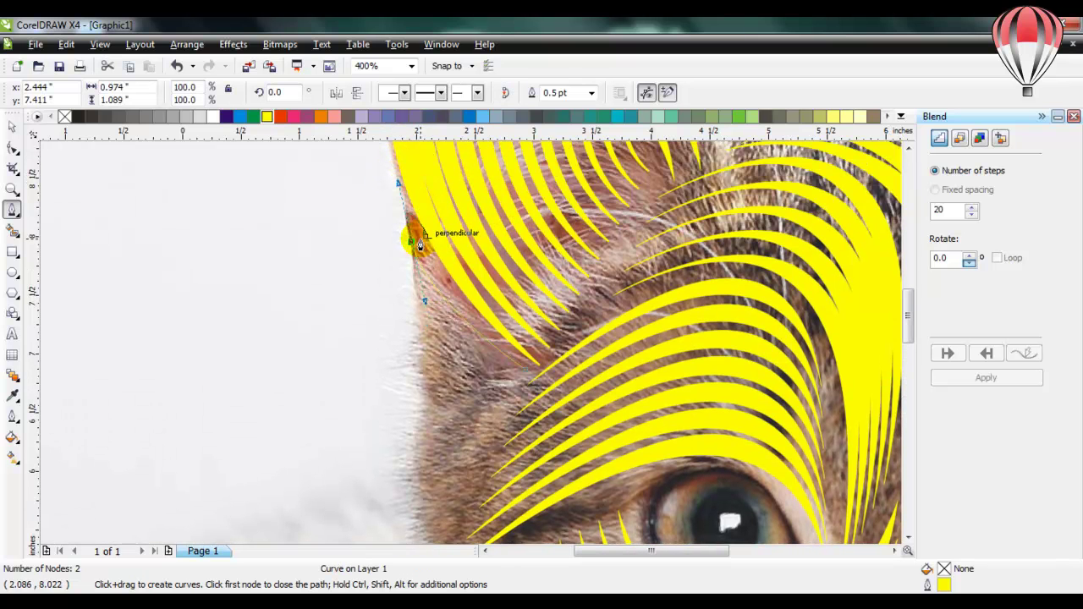
{"action": "mouse_move", "coordinate": [525, 372]}
{"action": "left_mouse_down"}
{"action": "mouse_move", "coordinate": [452, 363]}
{"action": "mouse_move", "coordinate": [440, 344]}
{"action": "left_mouse_up"}
{"action": "left_click", "coordinate": [269, 116]}
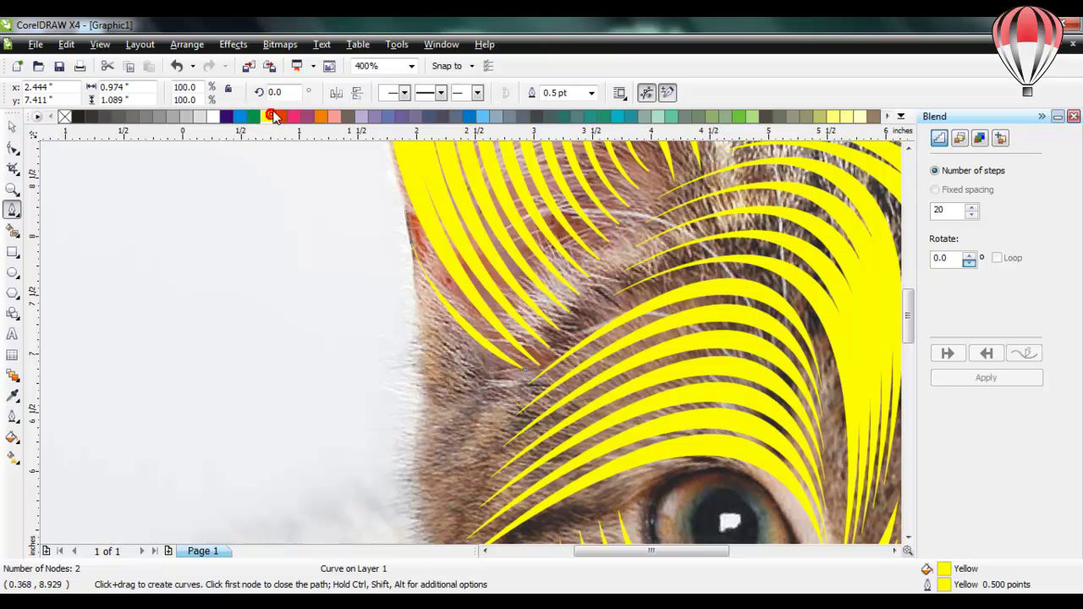
- Place a copy of the ear base crescent just below it at the head's outer edge, scaled to 30.5%
{"action": "left_click", "coordinate": [12, 126]}
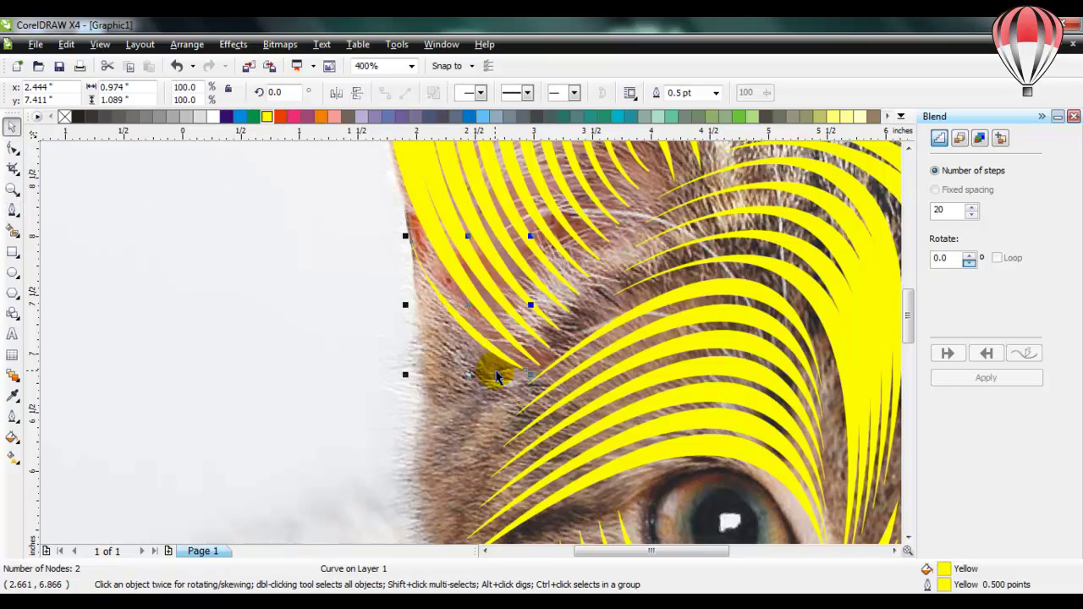
{"action": "left_click_drag", "start_coordinate": [482, 343], "coordinate": [442, 392]}
{"action": "left_click_drag", "start_coordinate": [489, 423], "coordinate": [469, 408]}
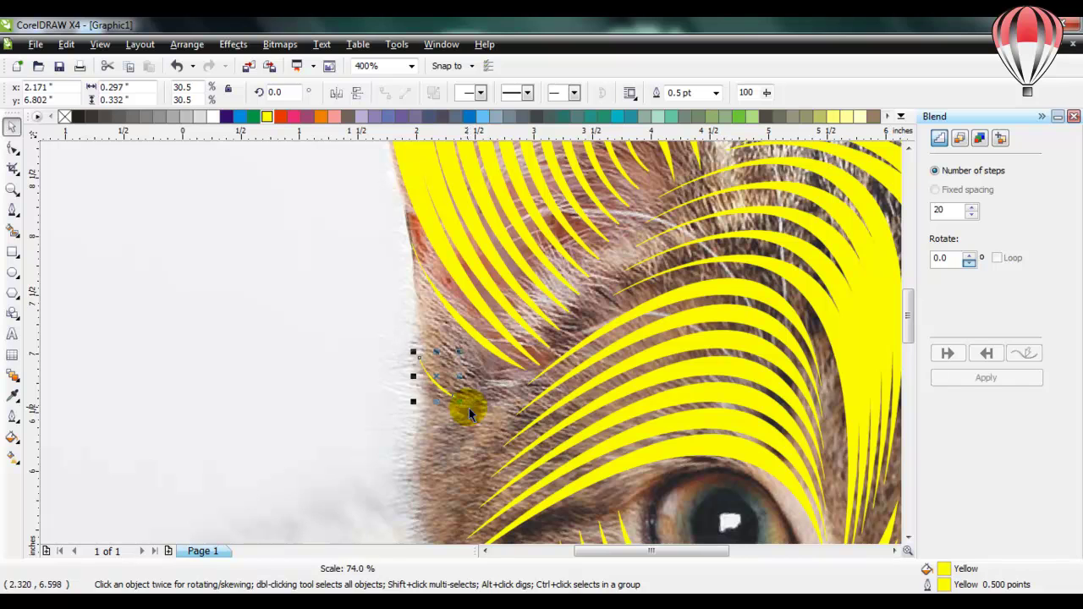
- Blend the two ear base crescents with 5 steps
{"action": "left_click", "coordinate": [494, 352], "text": "shift"}
{"action": "double_click", "coordinate": [948, 210]}
{"action": "type", "text": "5"}
{"action": "left_click", "coordinate": [986, 379]}
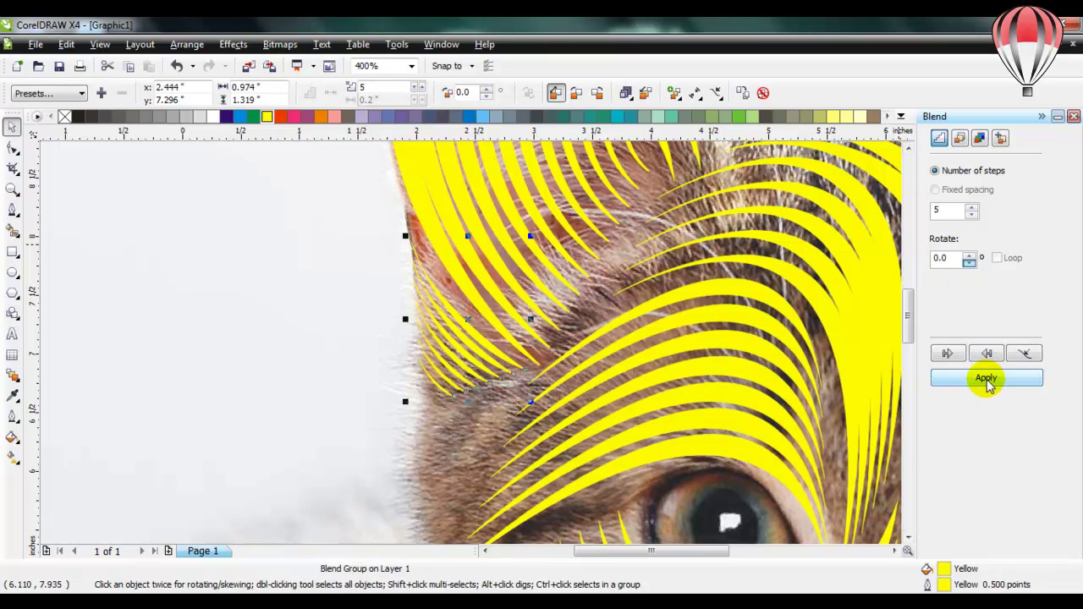
{"action": "left_click", "coordinate": [366, 370]}
- Draw a closed crescent about 0.64 by 1.61 inches on the left temple, from below the ear to the eye's outer corner, and fill it yellow
{"action": "left_click_drag", "start_coordinate": [909, 332], "coordinate": [911, 340]}
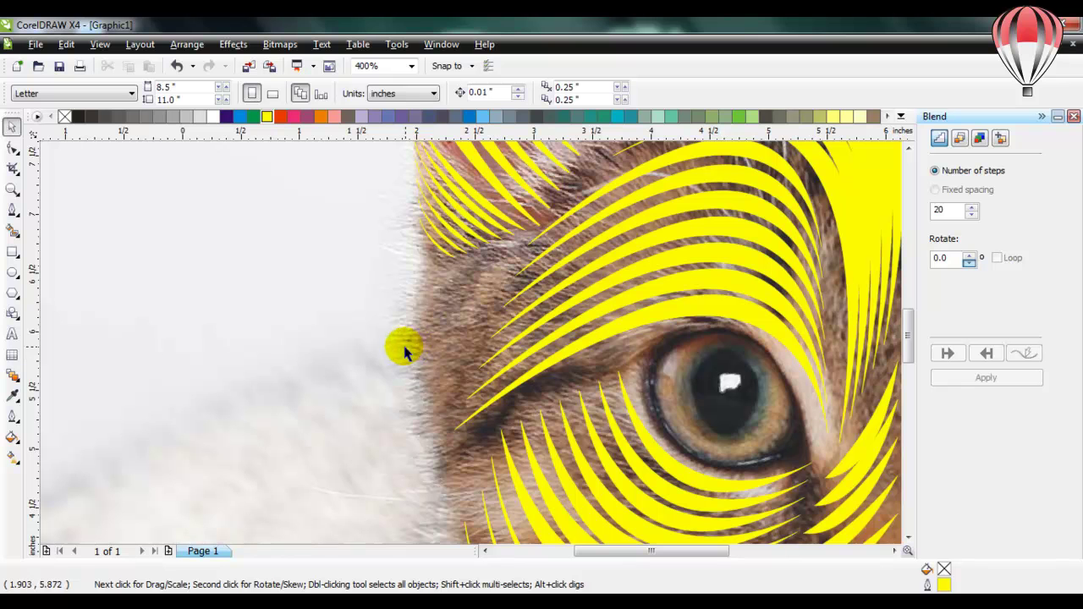
{"action": "left_click", "coordinate": [13, 209]}
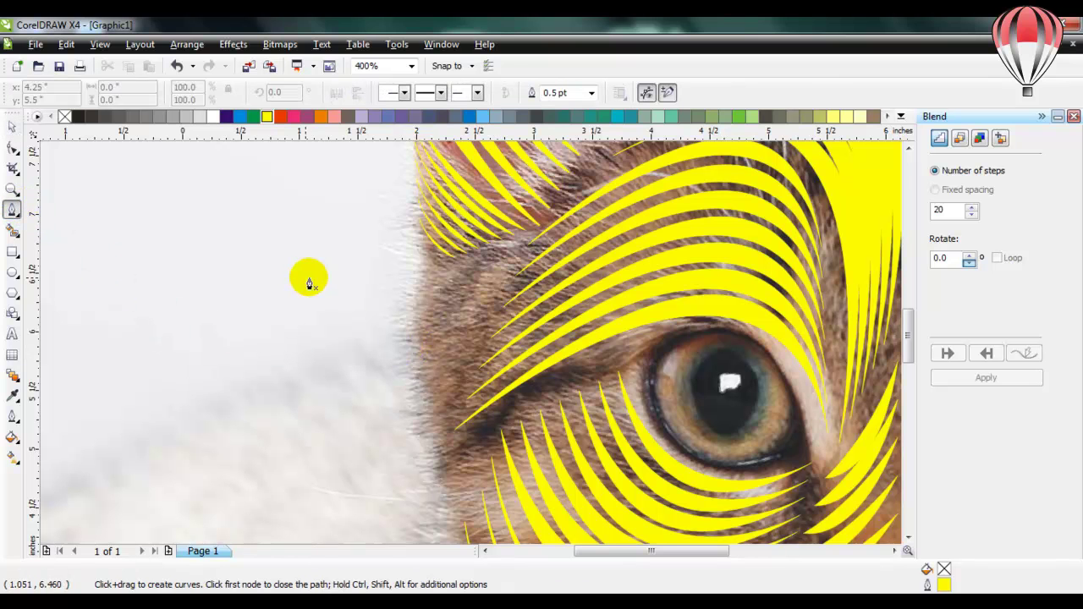
{"action": "left_click", "coordinate": [516, 247]}
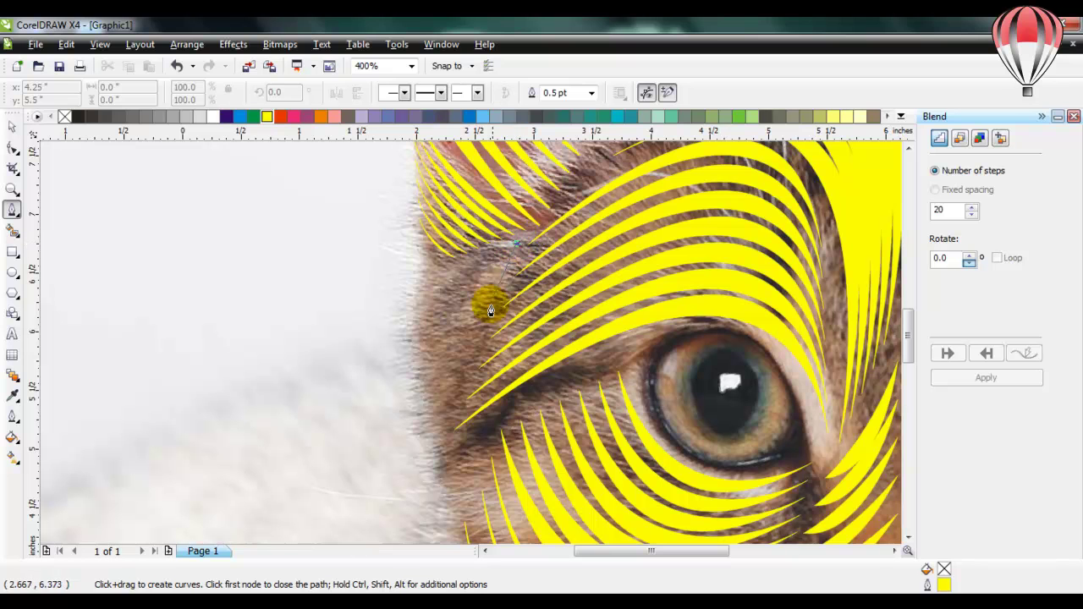
{"action": "left_click_drag", "start_coordinate": [440, 435], "coordinate": [431, 505]}
{"action": "left_click", "coordinate": [442, 436]}
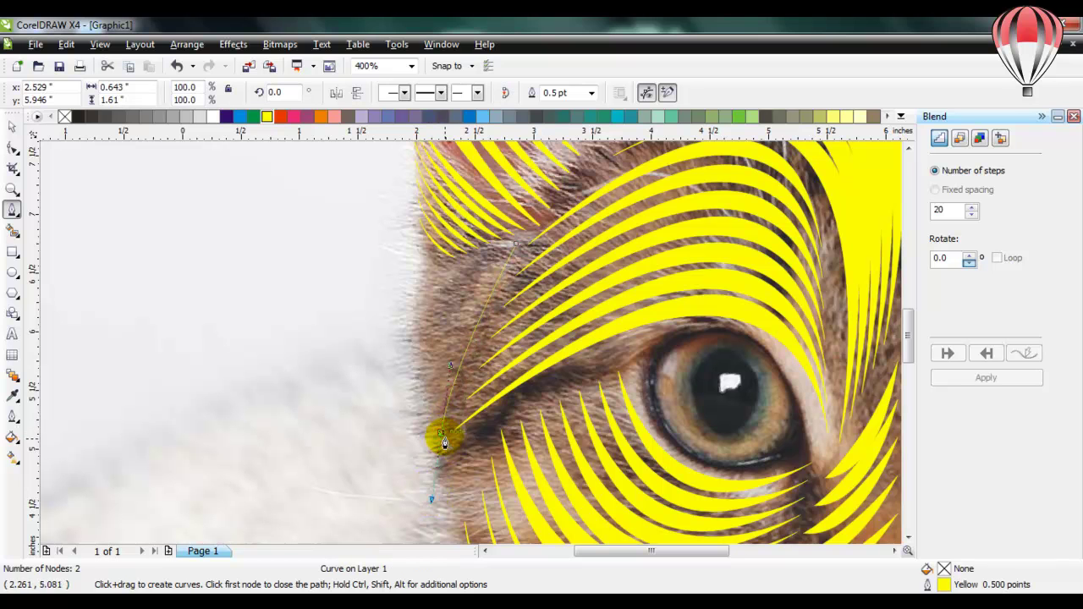
{"action": "mouse_move", "coordinate": [442, 440]}
{"action": "left_mouse_down"}
{"action": "mouse_move", "coordinate": [483, 302]}
{"action": "mouse_move", "coordinate": [518, 261]}
{"action": "mouse_move", "coordinate": [491, 242]}
{"action": "mouse_move", "coordinate": [439, 351]}
{"action": "mouse_move", "coordinate": [431, 346]}
{"action": "left_mouse_up"}
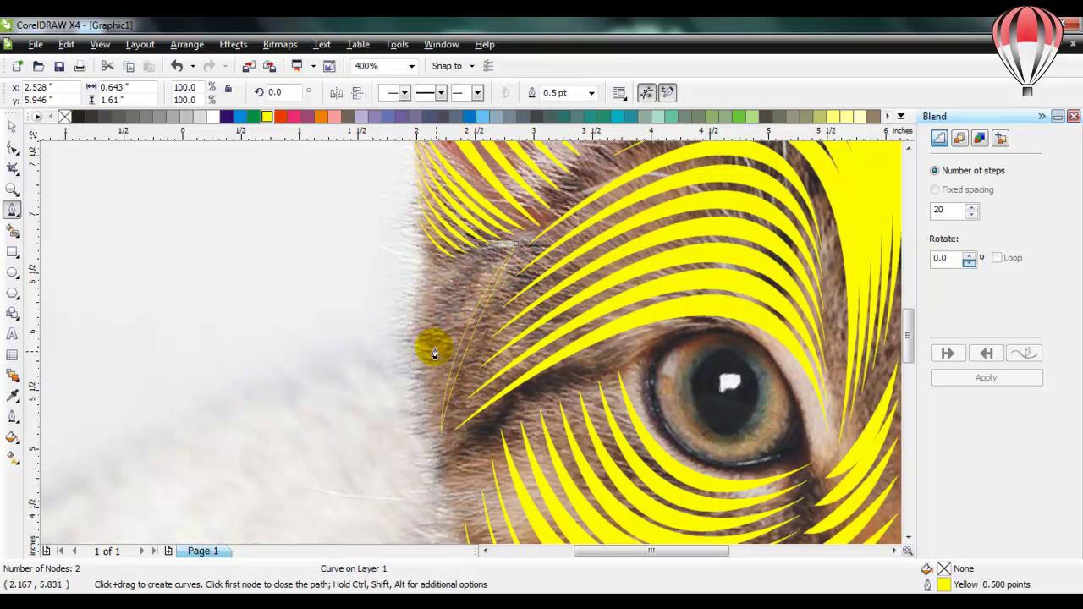
{"action": "left_click", "coordinate": [266, 116]}
- Place a copy of the temple crescent at the head's outer edge below the ear, scaled to 33.7%
{"action": "key", "text": "space"}
{"action": "left_click_drag", "start_coordinate": [483, 311], "coordinate": [405, 337]}
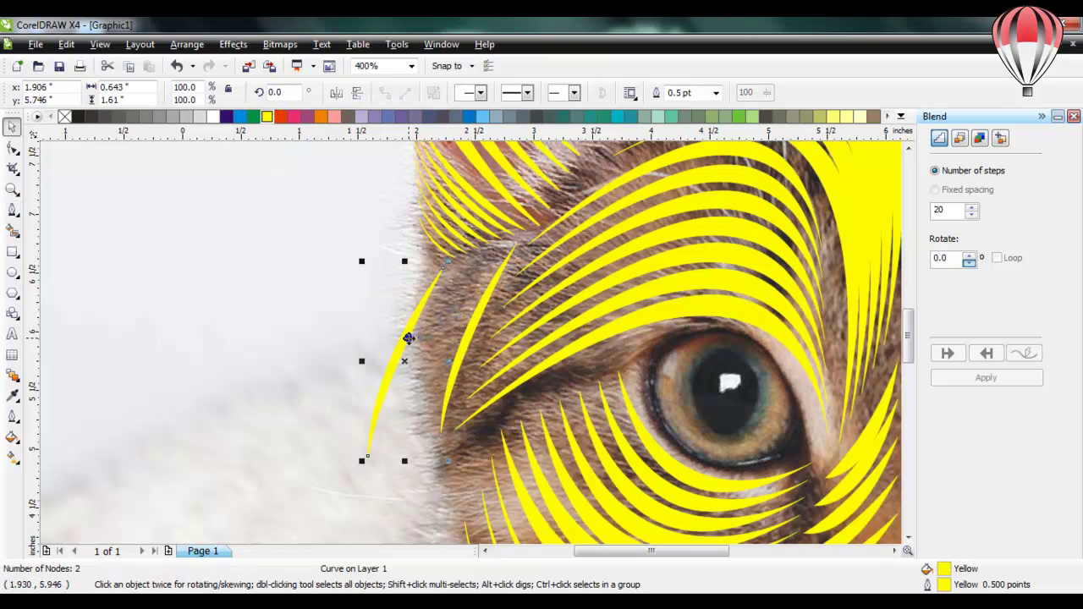
{"action": "left_click_drag", "start_coordinate": [362, 457], "coordinate": [413, 362]}
{"action": "mouse_move", "coordinate": [432, 290]}
{"action": "left_mouse_down"}
{"action": "mouse_move", "coordinate": [423, 282]}
{"action": "mouse_move", "coordinate": [432, 287]}
{"action": "left_mouse_up"}
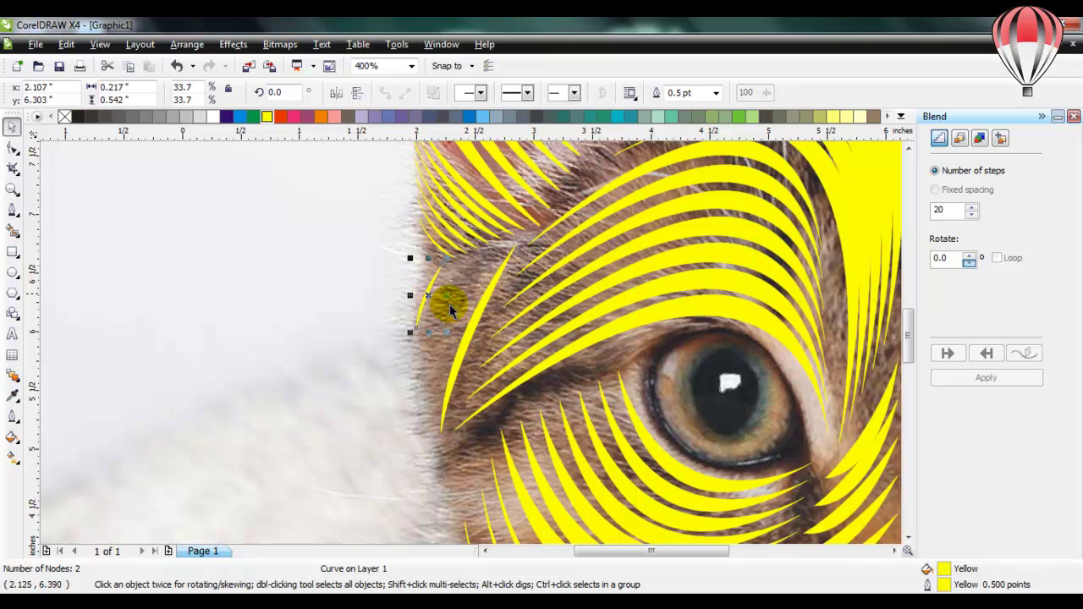
- Blend the two temple crescents with 5 steps
{"action": "left_click", "coordinate": [474, 326], "text": "shift"}
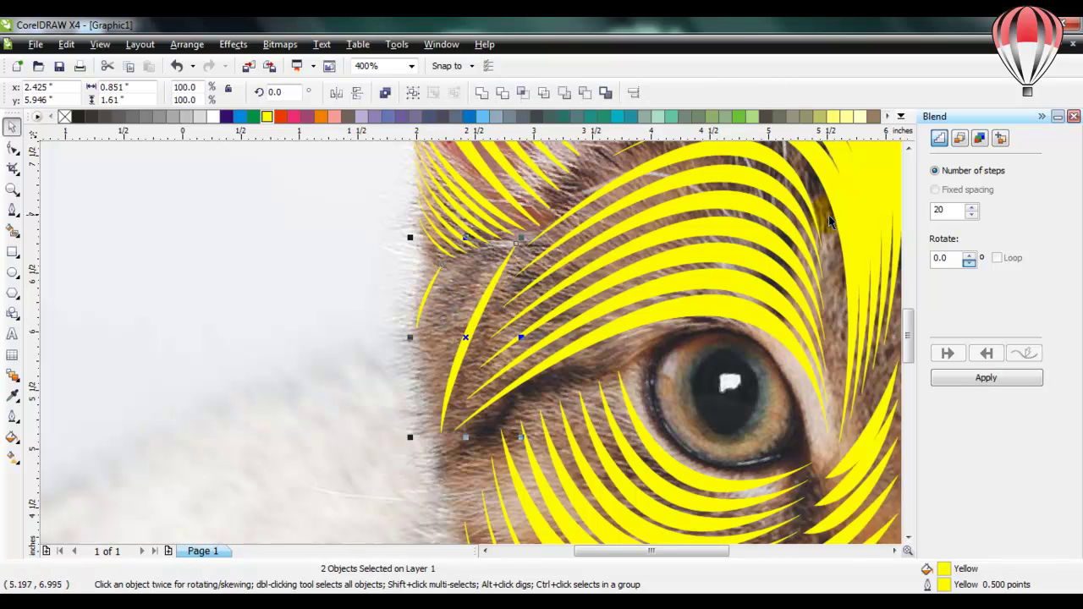
{"action": "left_click", "coordinate": [949, 209]}
{"action": "left_click_drag", "start_coordinate": [930, 209], "coordinate": [916, 216]}
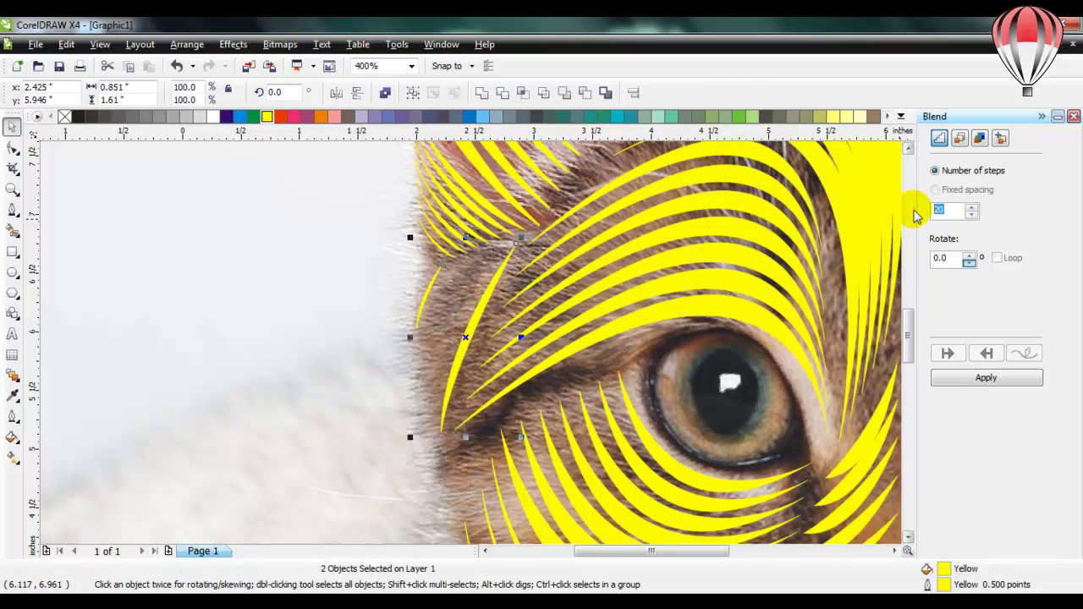
{"action": "type", "text": "5"}
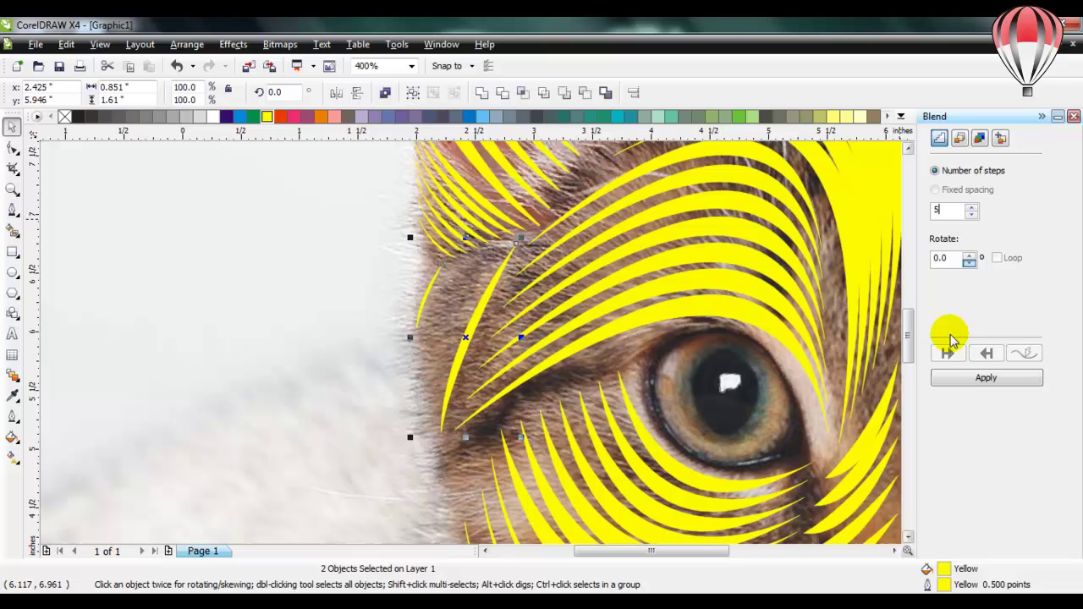
{"action": "left_click", "coordinate": [971, 377]}
{"action": "left_click", "coordinate": [303, 309]}
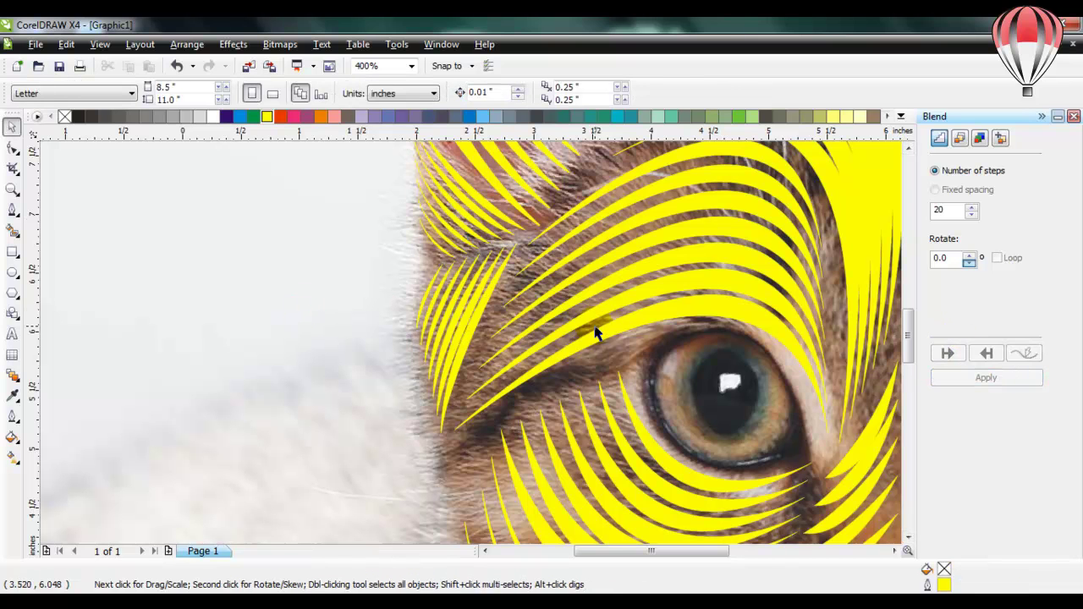
- Group all the yellow shapes on the left half of the head and duplicate the group
{"action": "key", "text": "F4"}
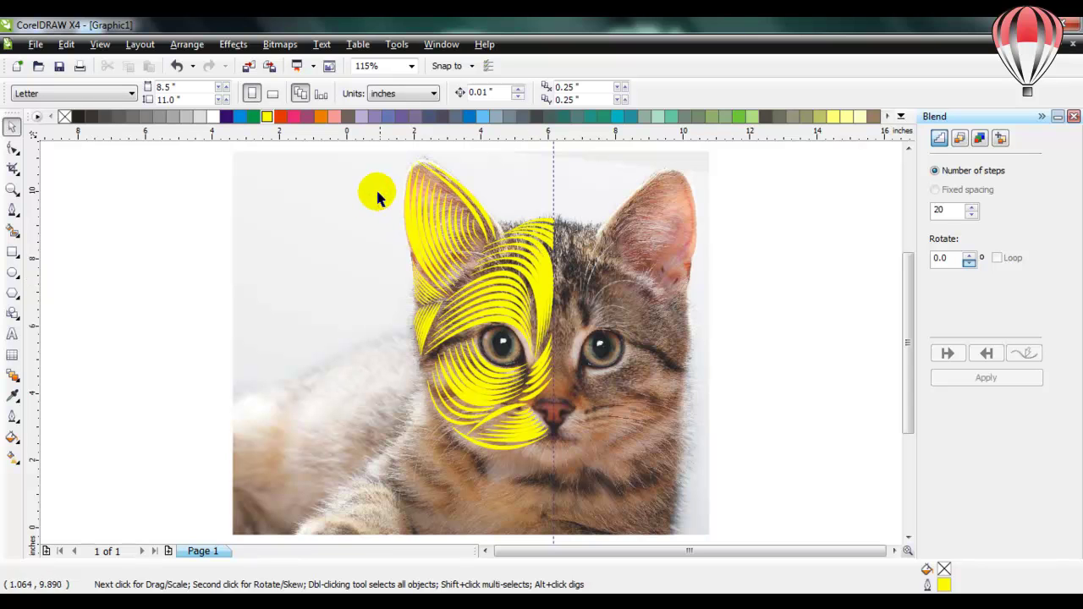
{"action": "left_click_drag", "start_coordinate": [478, 249], "coordinate": [592, 460]}
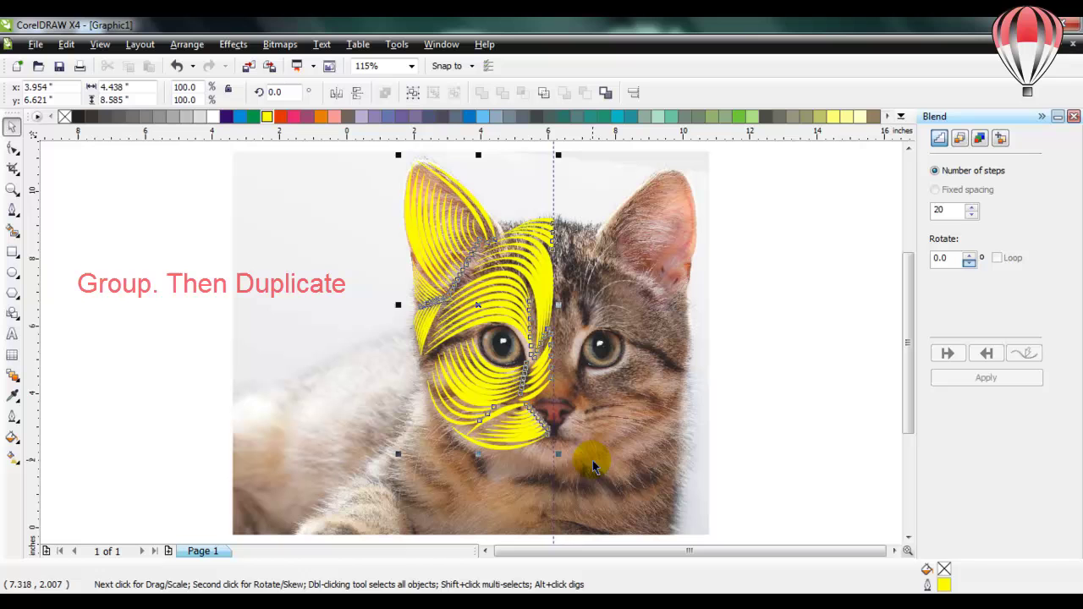
{"action": "left_click", "coordinate": [412, 92]}
{"action": "left_click", "coordinate": [66, 44]}
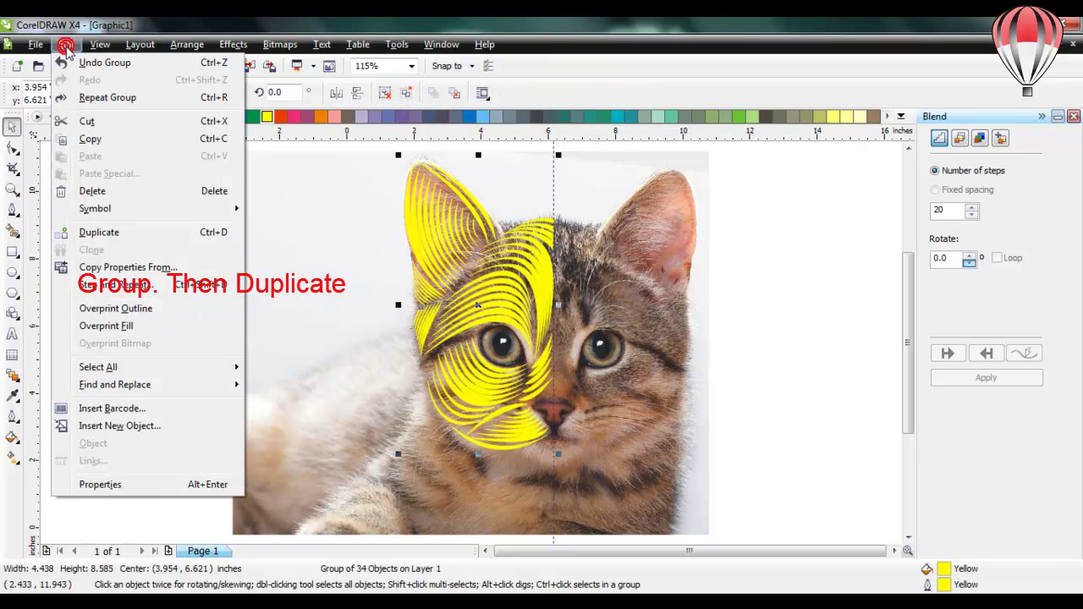
{"action": "left_click", "coordinate": [143, 232]}
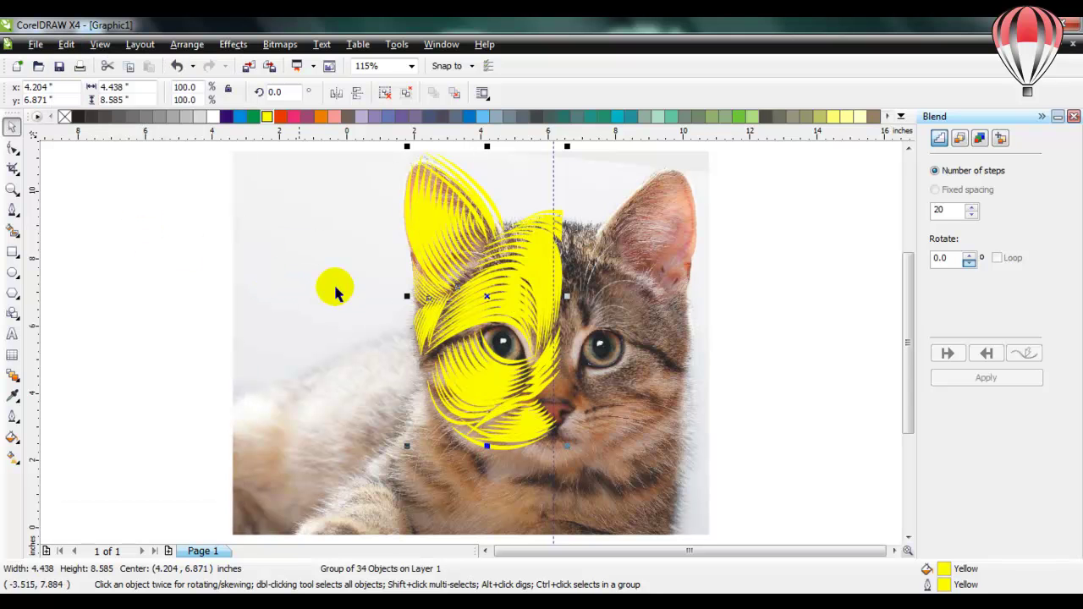
- Mirror the duplicated group horizontally and place it over the right half of the head, level with the left group
{"action": "left_click_drag", "start_coordinate": [531, 261], "coordinate": [703, 270]}
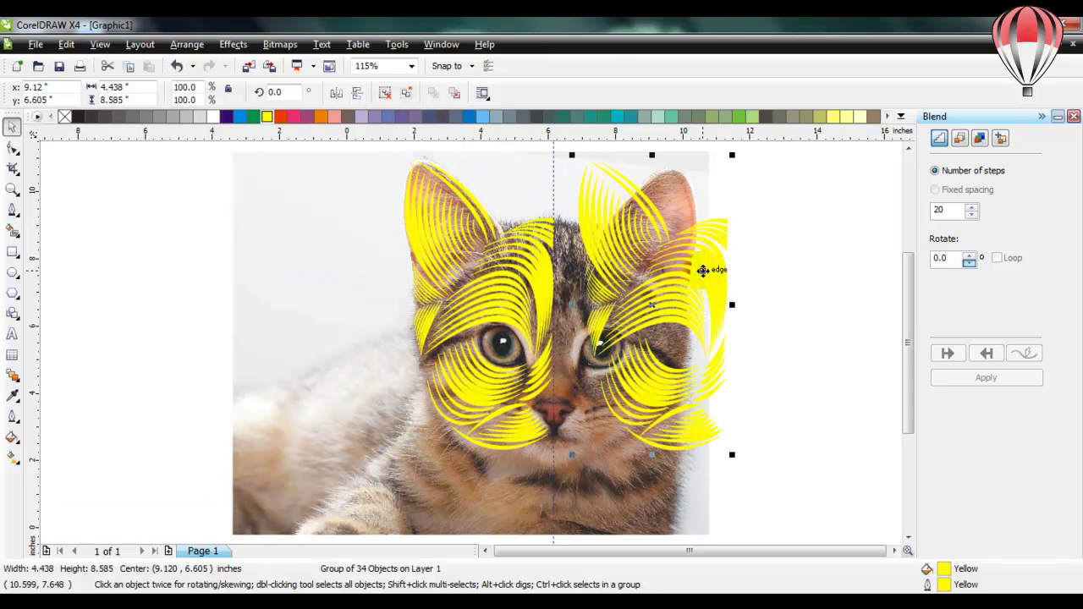
{"action": "left_click", "coordinate": [334, 95]}
{"action": "left_click_drag", "start_coordinate": [633, 298], "coordinate": [593, 299]}
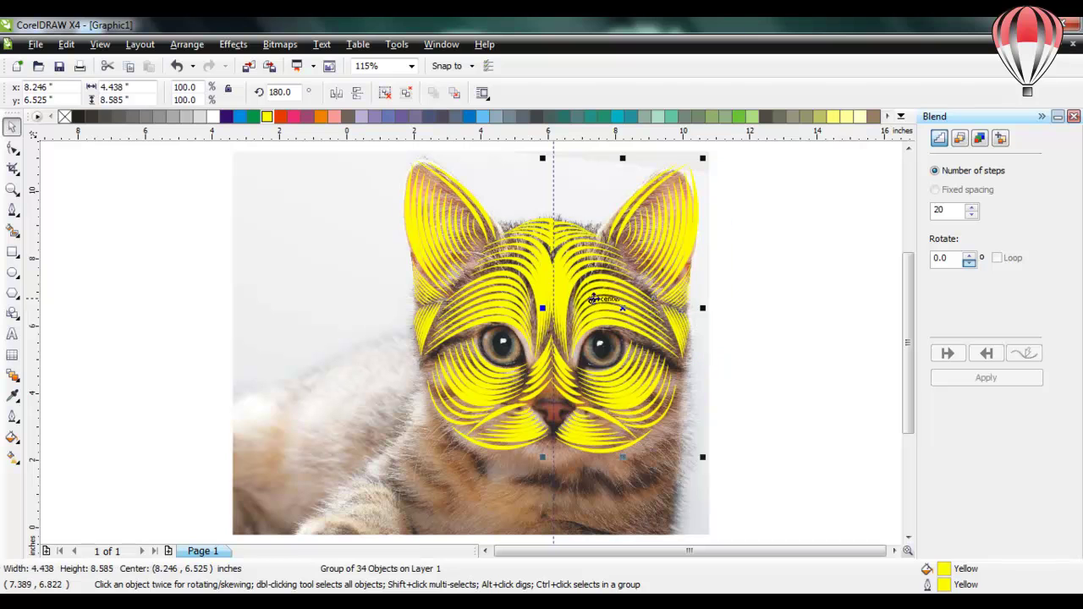
{"action": "left_click", "coordinate": [532, 269], "text": "shift"}
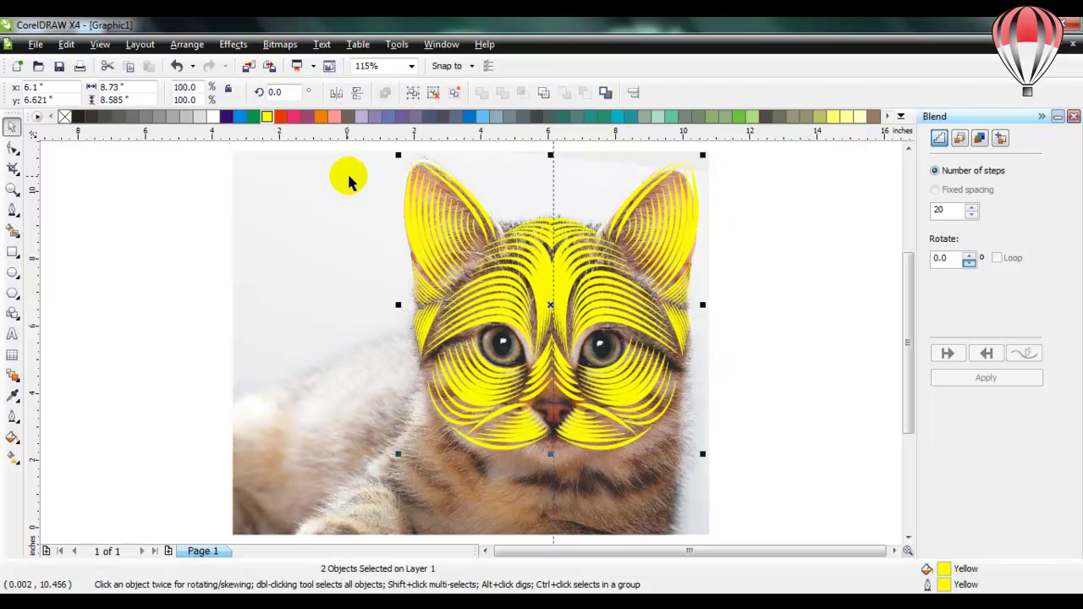
{"action": "left_click", "coordinate": [772, 284]}
- Shift the mirrored group horizontally so its inner edge meets the left group at the vertical center guideline
{"action": "scroll", "coordinate": [565, 235], "scroll_direction": "up", "scroll_amount": 2}
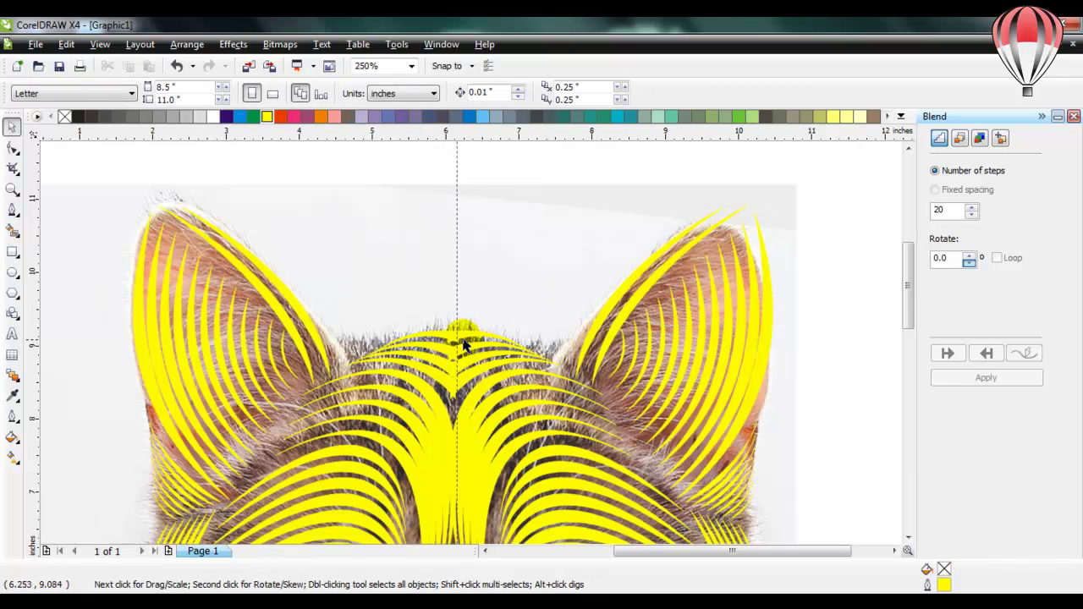
{"action": "scroll", "coordinate": [448, 343], "scroll_direction": "up", "scroll_amount": 4}
{"action": "left_click", "coordinate": [555, 339]}
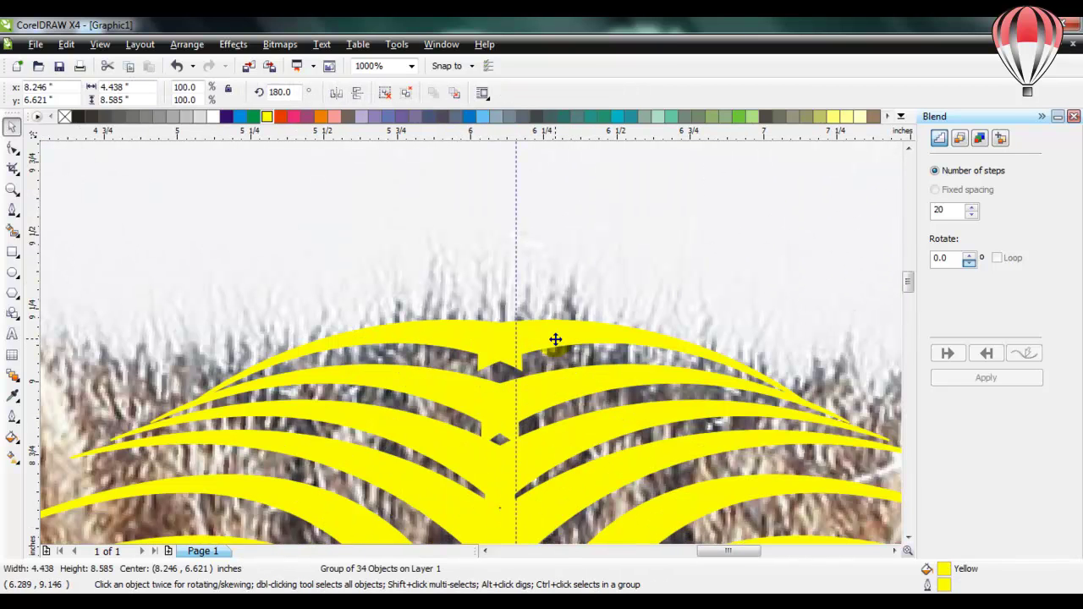
{"action": "left_click_drag", "start_coordinate": [557, 338], "coordinate": [592, 339]}
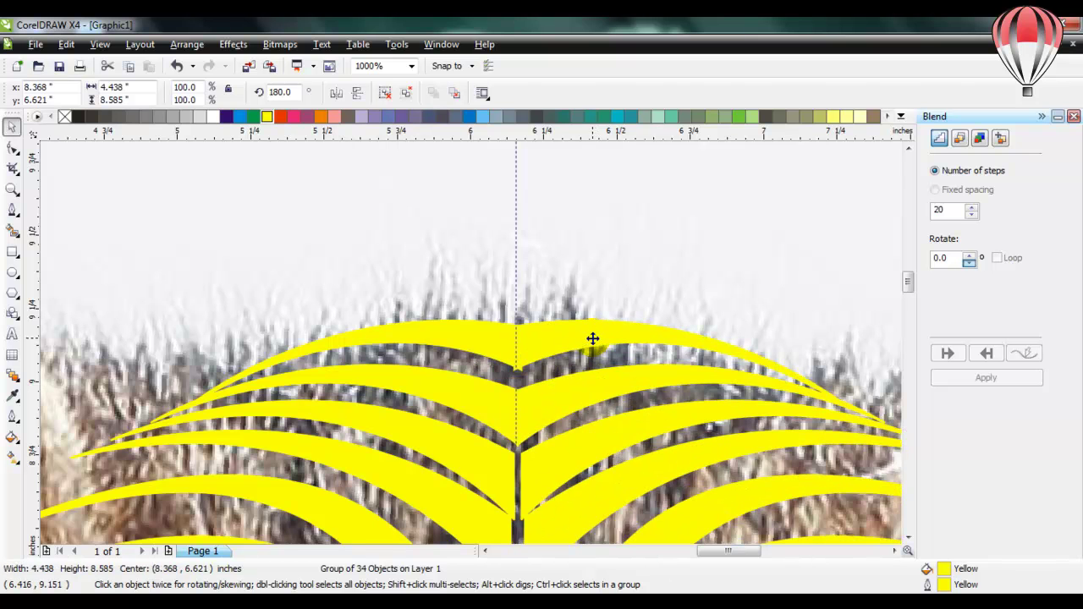
{"action": "scroll", "coordinate": [592, 339], "scroll_direction": "down", "scroll_amount": 8}
{"action": "left_click", "coordinate": [624, 390]}
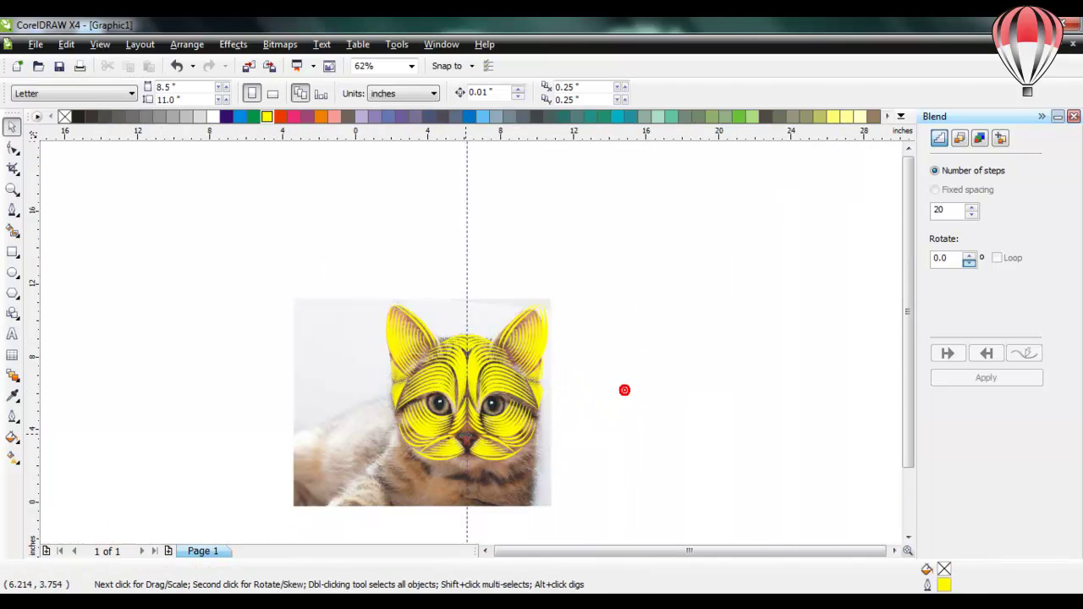
- Draw a closed crescent about 0.39 by 0.44 inches on the nose bridge, left of the center guideline, and fill it yellow
{"action": "scroll", "coordinate": [466, 429], "scroll_direction": "up", "scroll_amount": 2}
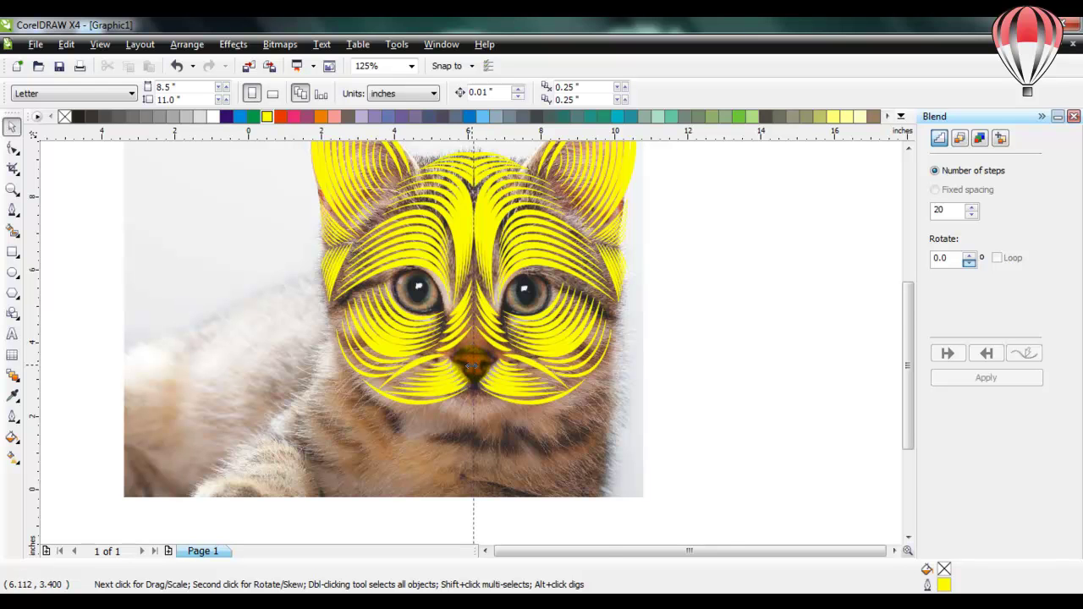
{"action": "scroll", "coordinate": [470, 364], "scroll_direction": "up", "scroll_amount": 4}
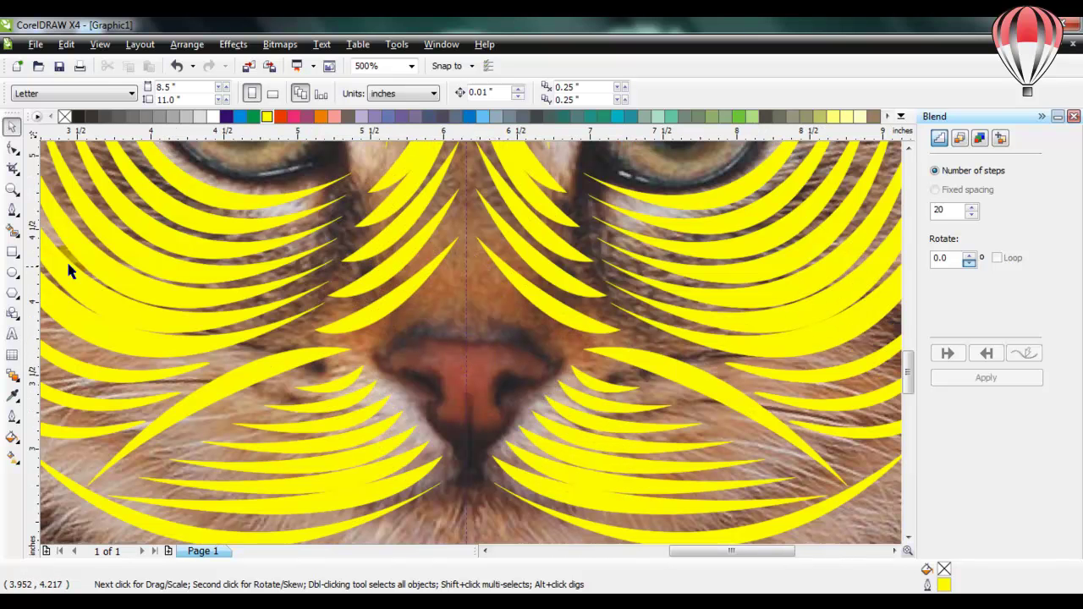
{"action": "left_click", "coordinate": [12, 211]}
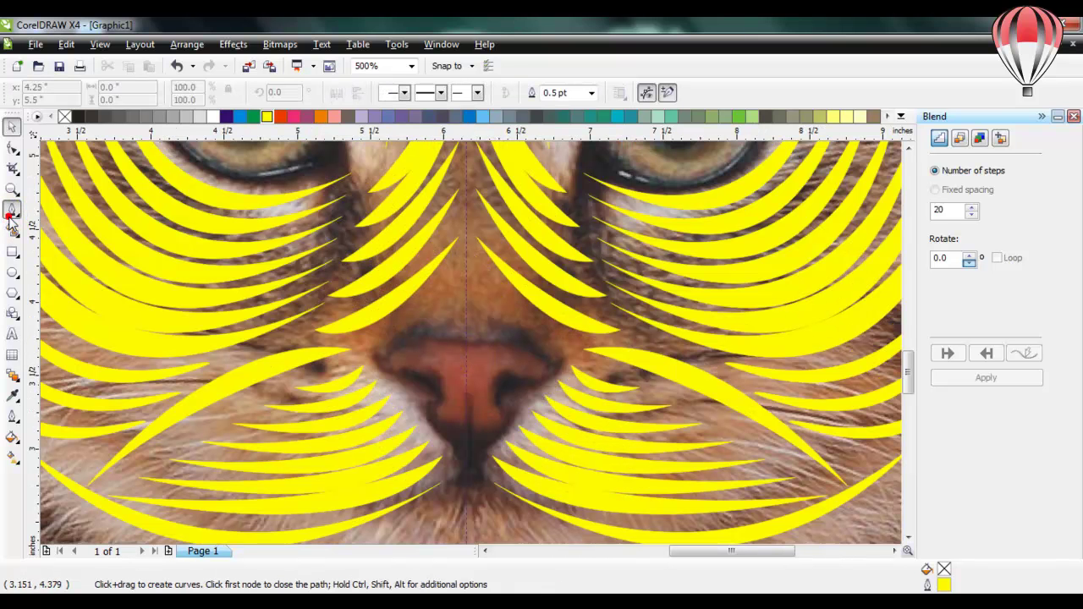
{"action": "left_click", "coordinate": [462, 257]}
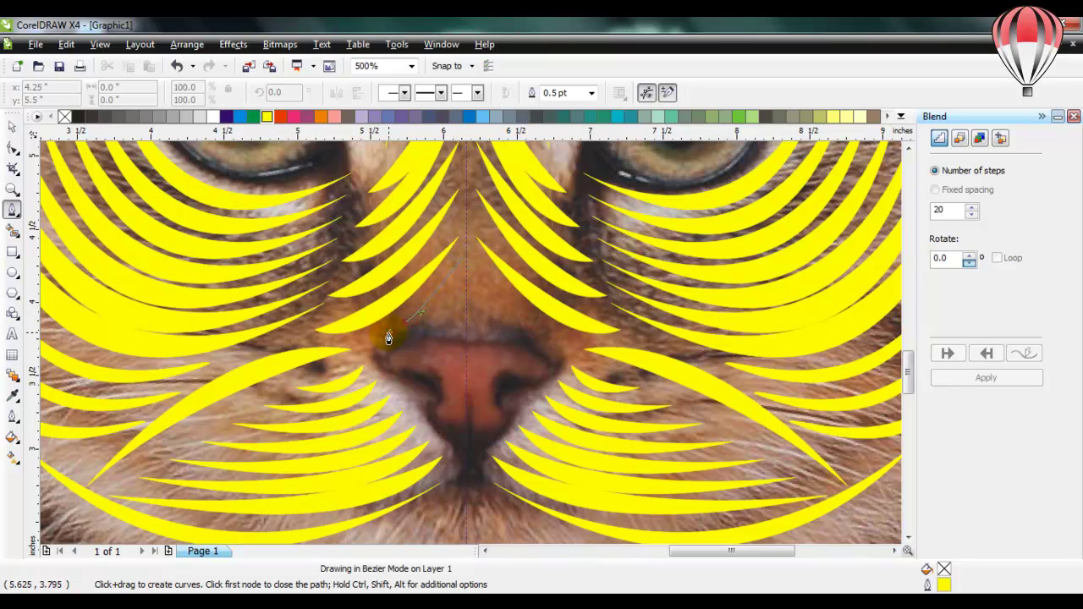
{"action": "left_click_drag", "start_coordinate": [405, 325], "coordinate": [430, 343]}
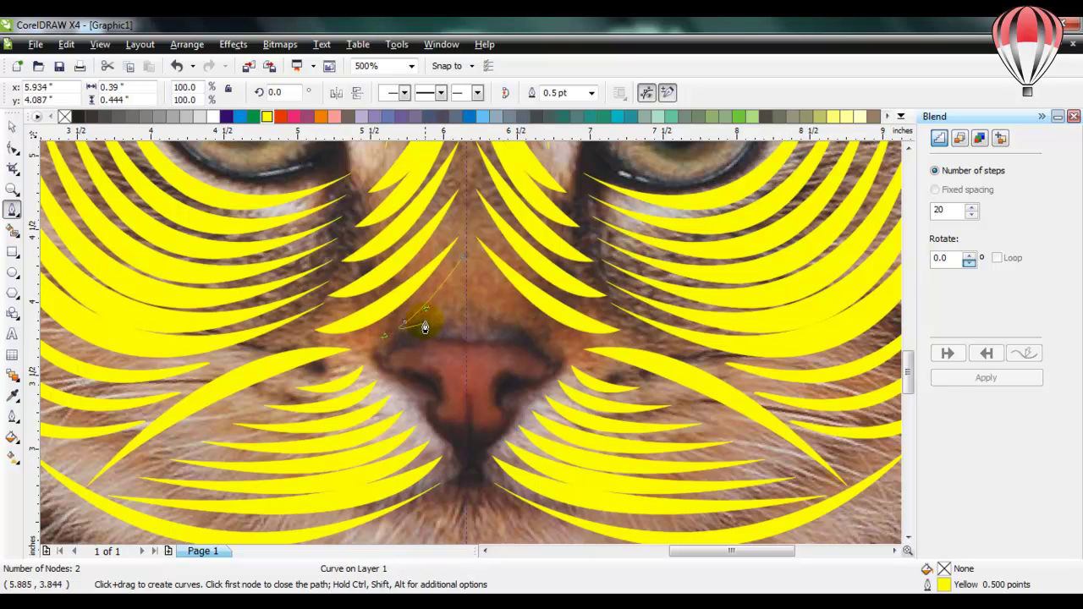
{"action": "left_click_drag", "start_coordinate": [464, 259], "coordinate": [448, 306]}
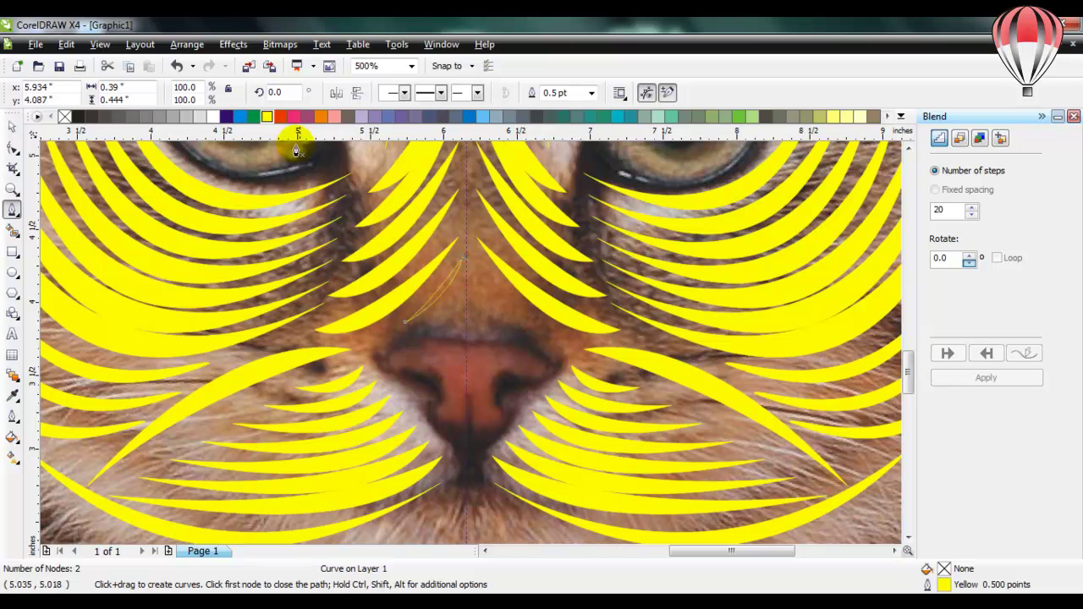
{"action": "left_click", "coordinate": [267, 115]}
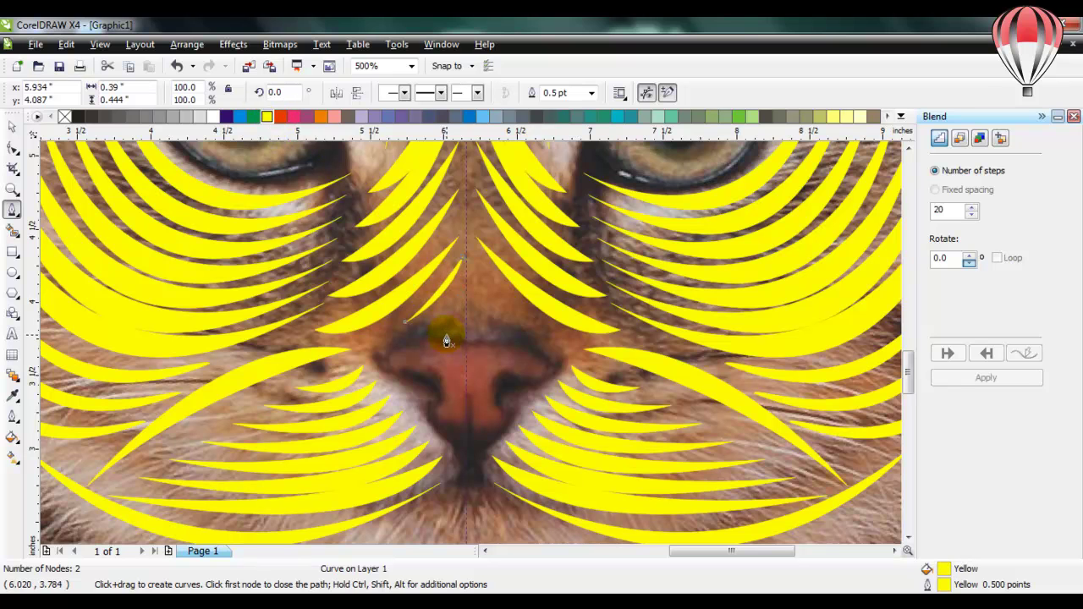
- Place a copy of the nose bridge crescent just below it, above the nose, scaled to 50%
{"action": "key", "text": "space"}
{"action": "left_click_drag", "start_coordinate": [446, 288], "coordinate": [452, 330]}
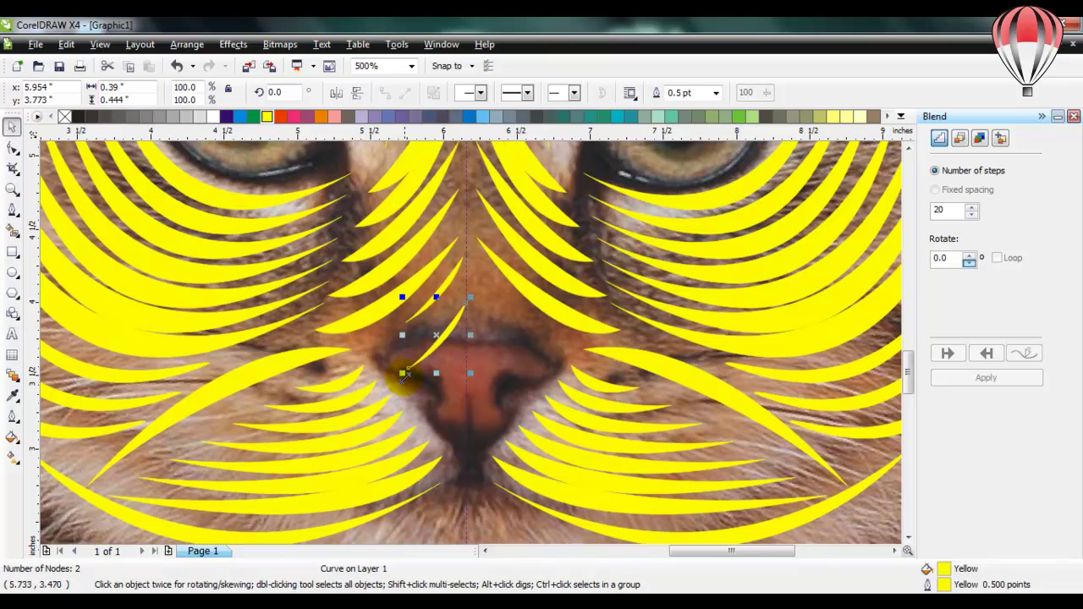
{"action": "left_click_drag", "start_coordinate": [405, 372], "coordinate": [429, 340]}
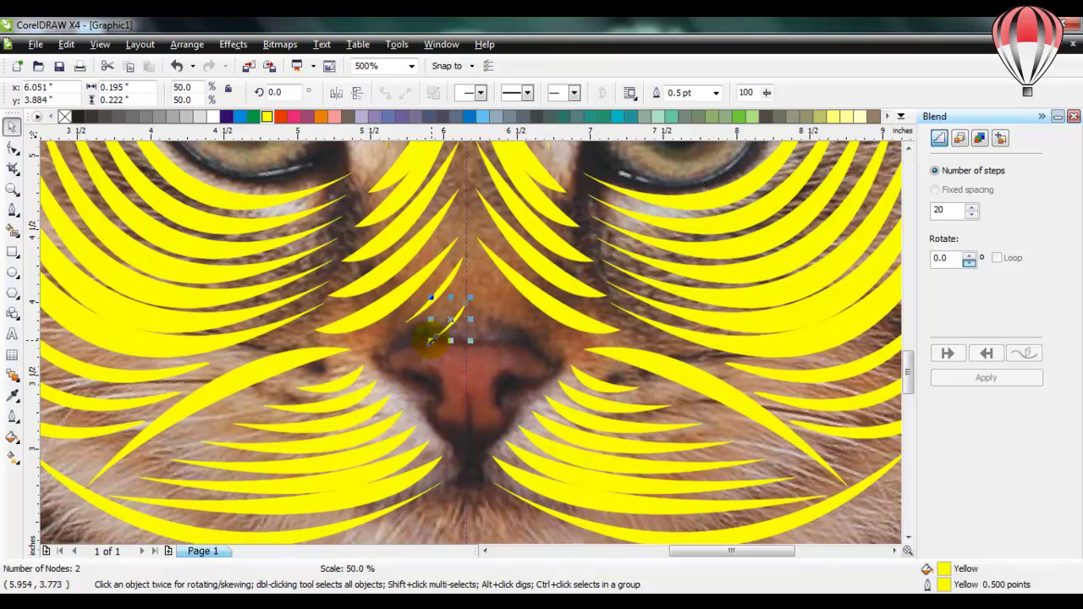
- Blend the two nose bridge crescents with 3 steps
{"action": "left_click", "coordinate": [451, 280], "text": "shift"}
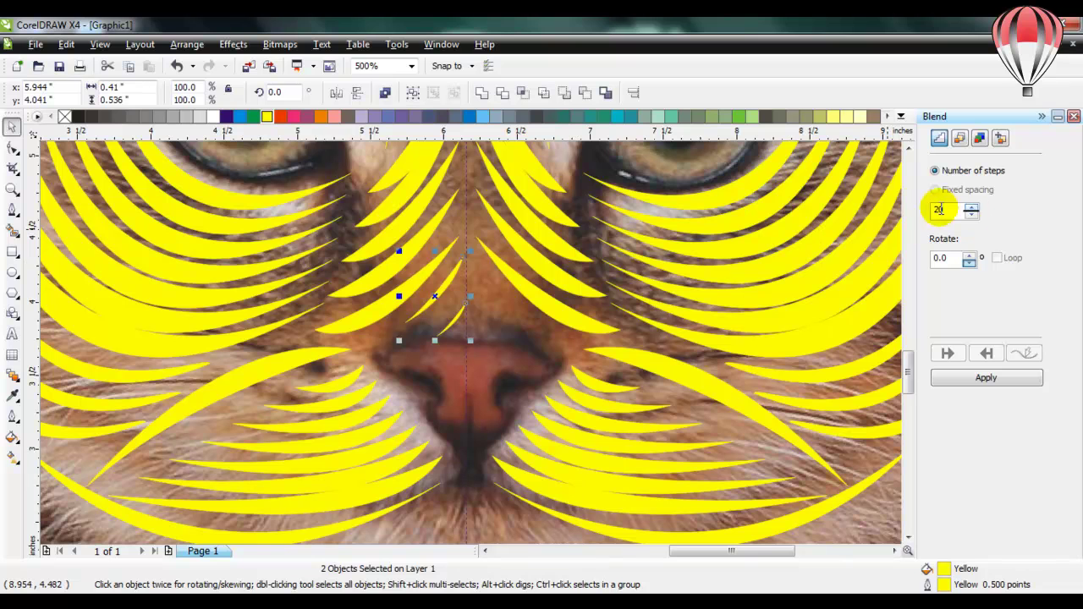
{"action": "type", "text": "3"}
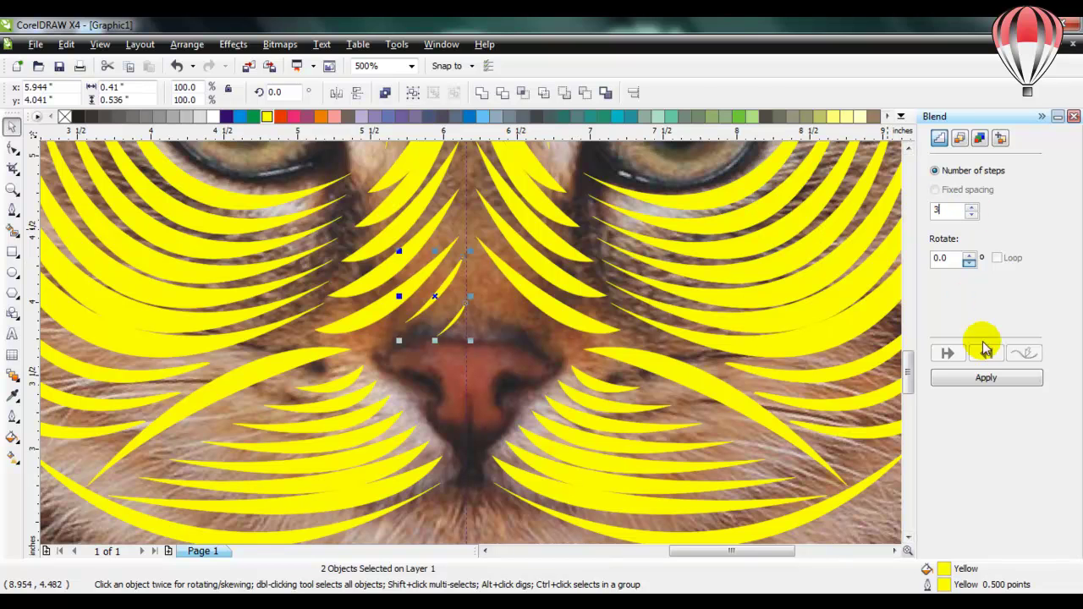
{"action": "left_click", "coordinate": [991, 379]}
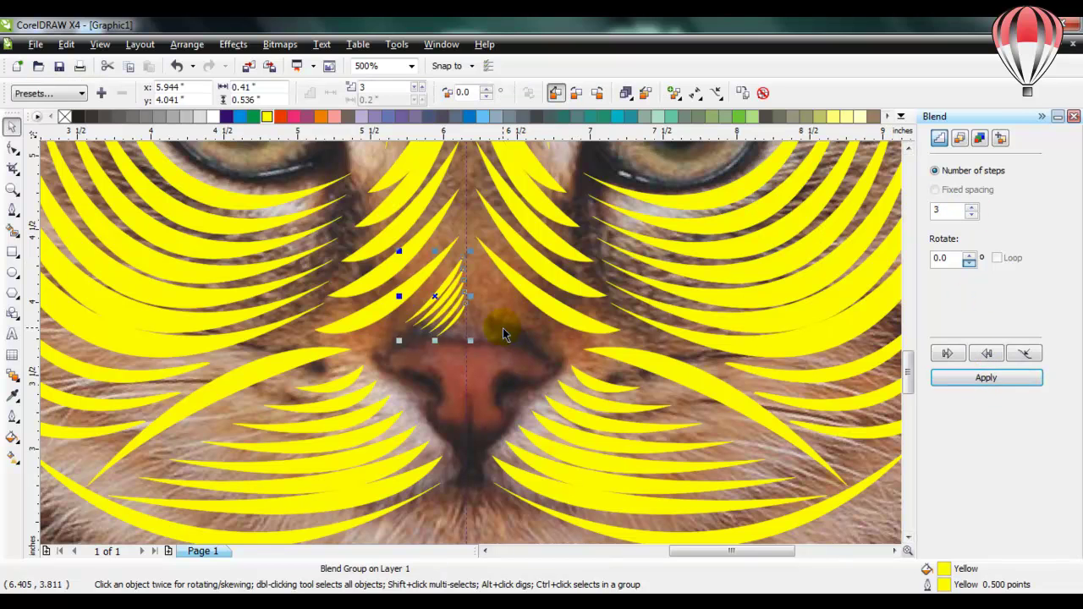
{"action": "left_click_drag", "start_coordinate": [442, 301], "coordinate": [494, 335]}
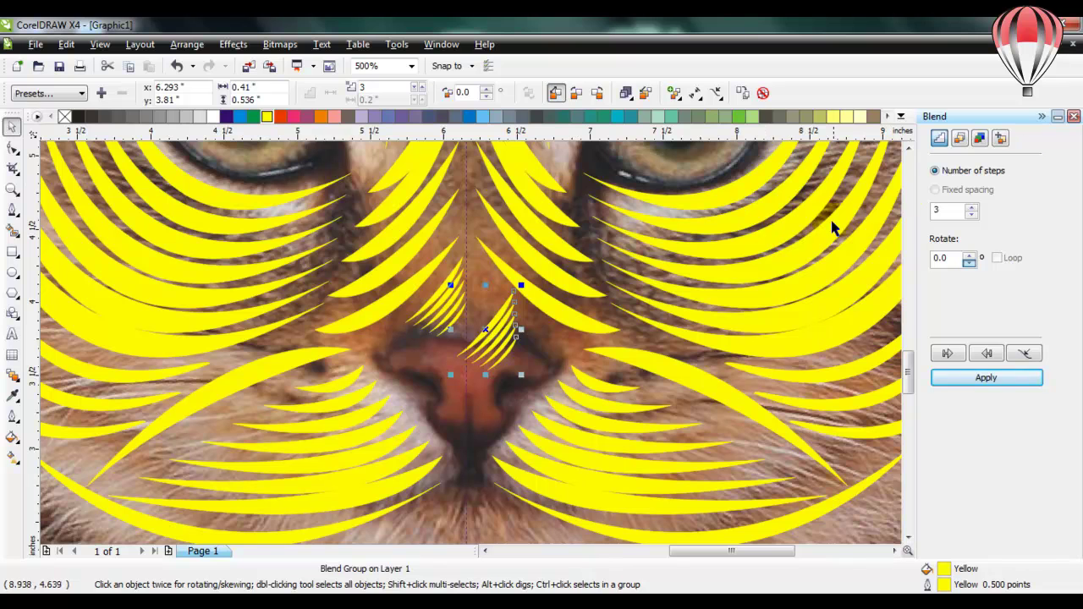
{"action": "left_click", "coordinate": [703, 177]}
{"action": "left_click", "coordinate": [510, 322]}
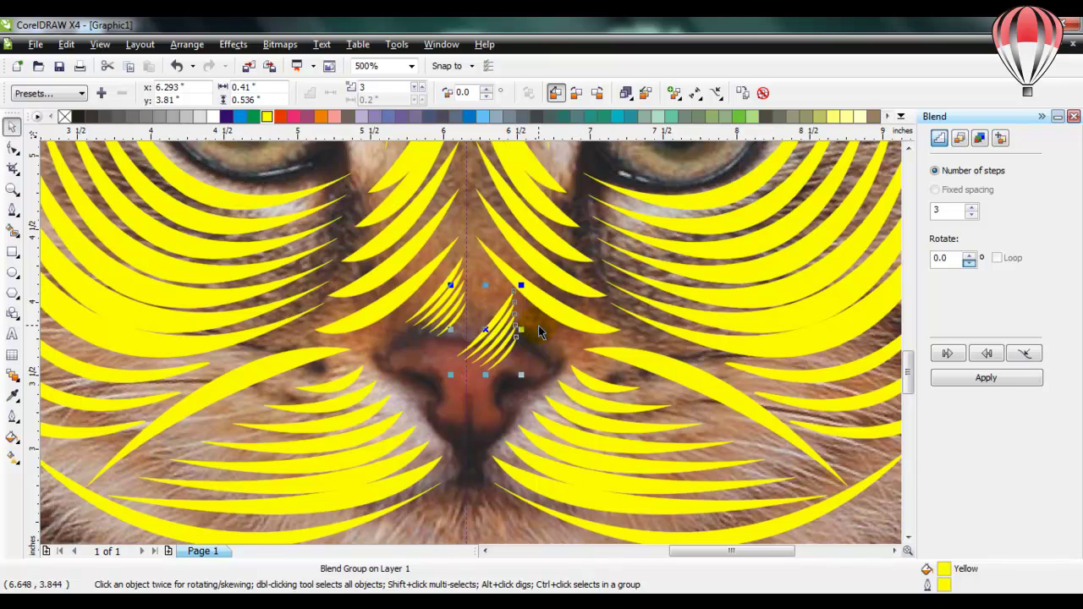
{"action": "left_click", "coordinate": [485, 332]}
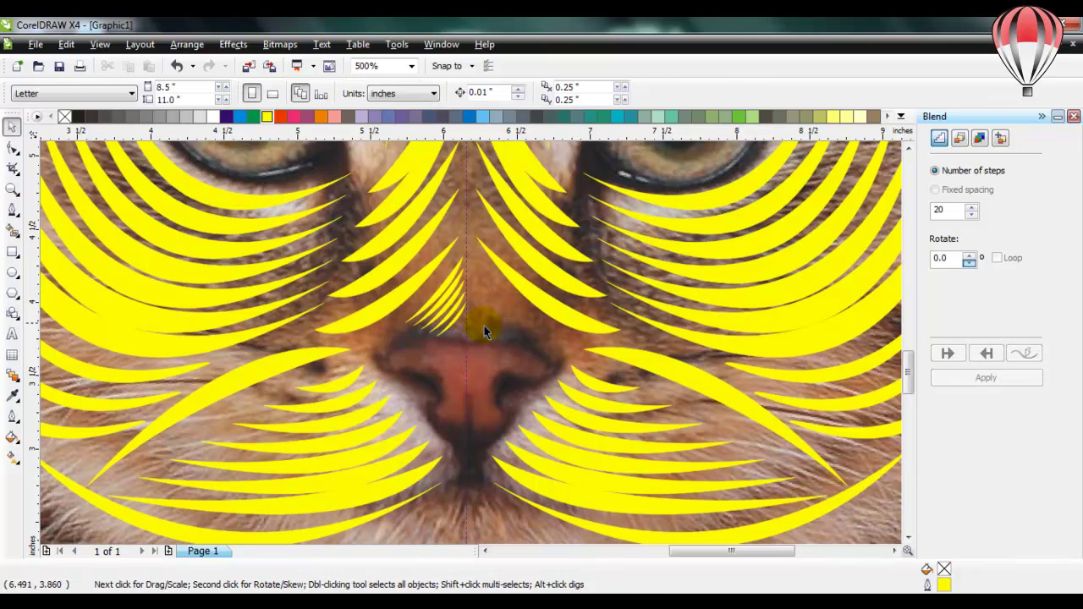
- Duplicate the nose bridge blend and move the copy to the right side of the center guideline
{"action": "left_click", "coordinate": [449, 295]}
{"action": "left_click", "coordinate": [66, 44]}
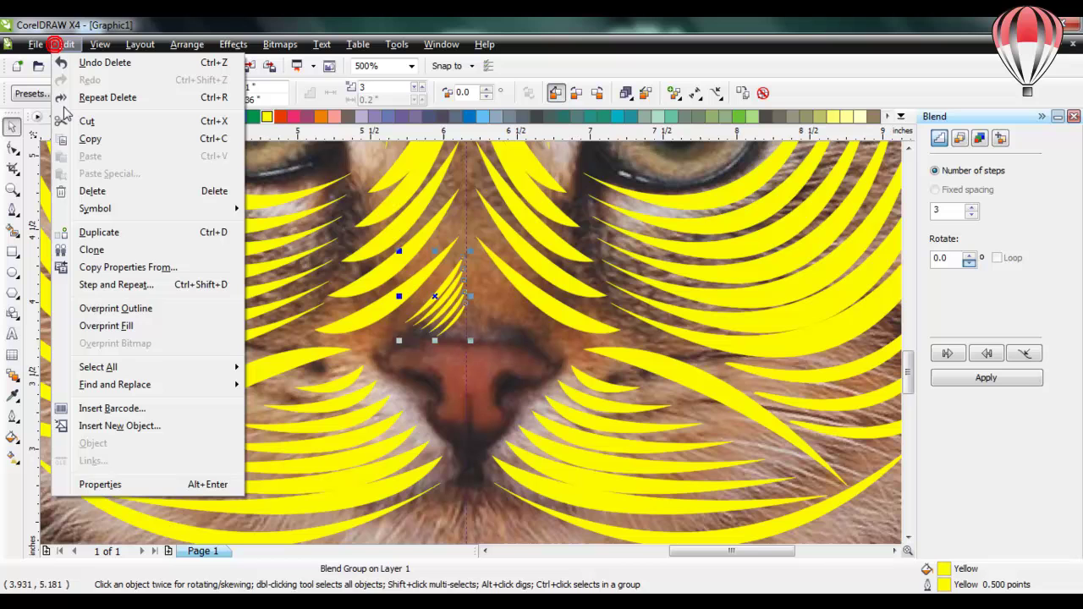
{"action": "left_click", "coordinate": [106, 232]}
{"action": "left_click_drag", "start_coordinate": [493, 273], "coordinate": [507, 313]}
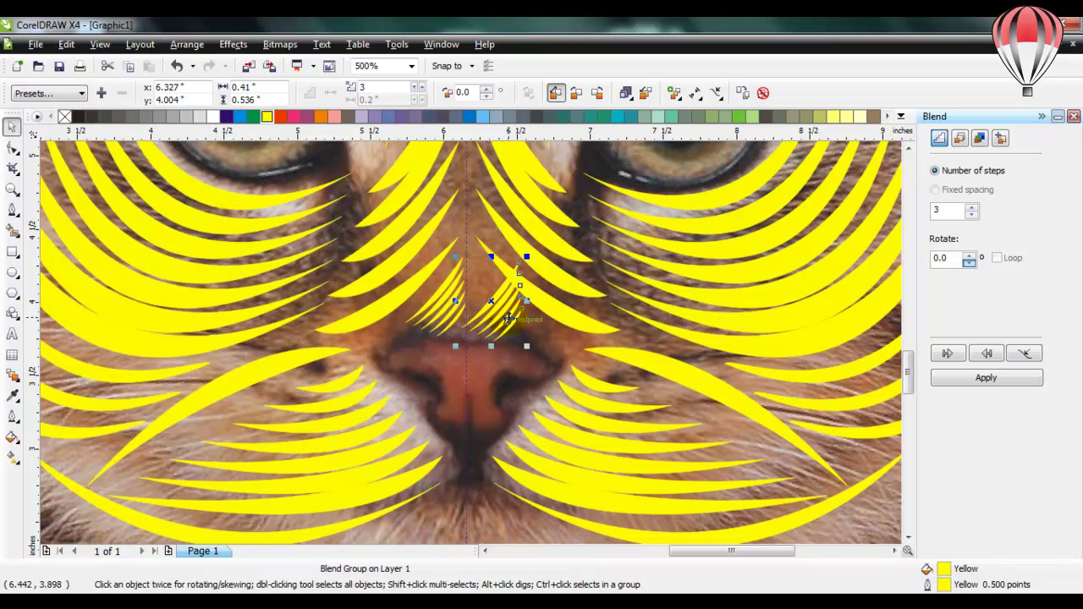
{"action": "left_click", "coordinate": [328, 162]}
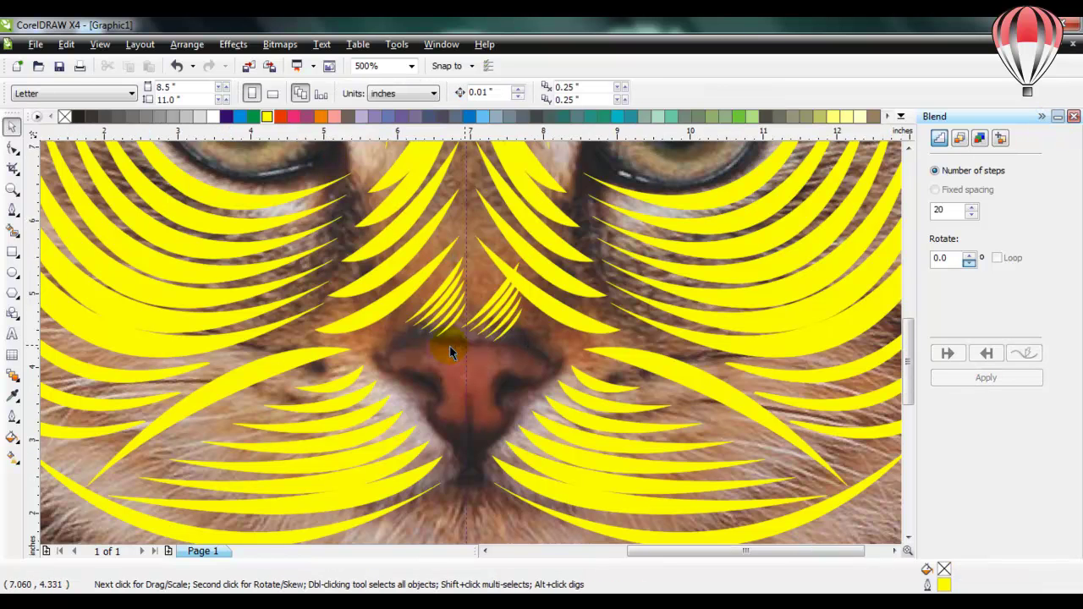
- Mirror the duplicated nose bridge blend horizontally and place it level with the original, against the right side of the center guideline
{"action": "scroll", "coordinate": [449, 345], "scroll_direction": "down", "scroll_amount": 2}
{"action": "scroll", "coordinate": [471, 378], "scroll_direction": "up", "scroll_amount": 4}
{"action": "left_click", "coordinate": [508, 360]}
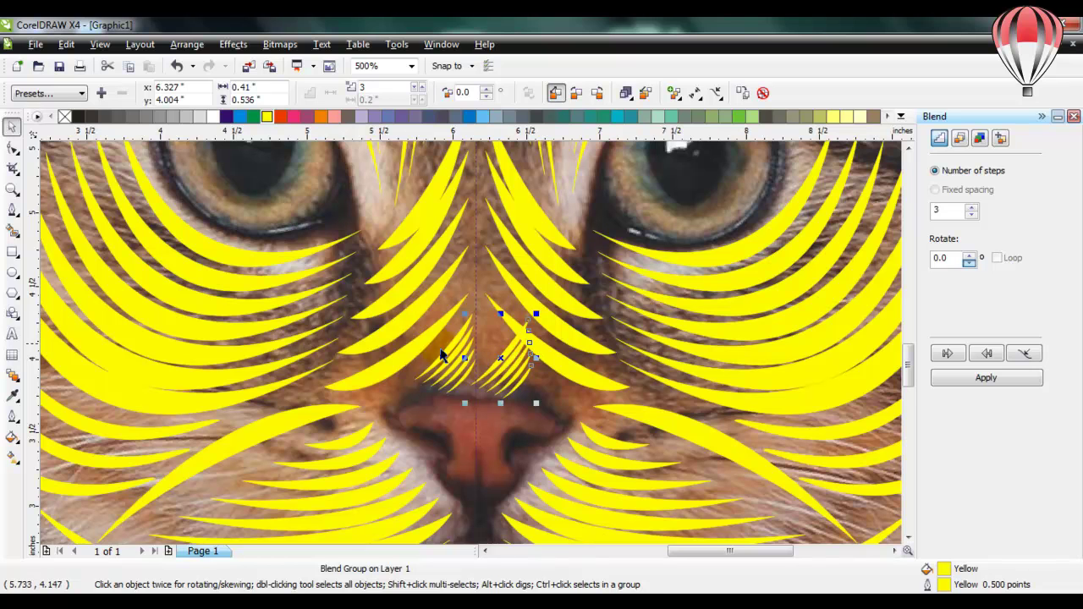
{"action": "mouse_move", "coordinate": [509, 361]}
{"action": "left_mouse_down"}
{"action": "mouse_move", "coordinate": [503, 353]}
{"action": "mouse_move", "coordinate": [566, 364]}
{"action": "mouse_move", "coordinate": [507, 355]}
{"action": "left_mouse_up"}
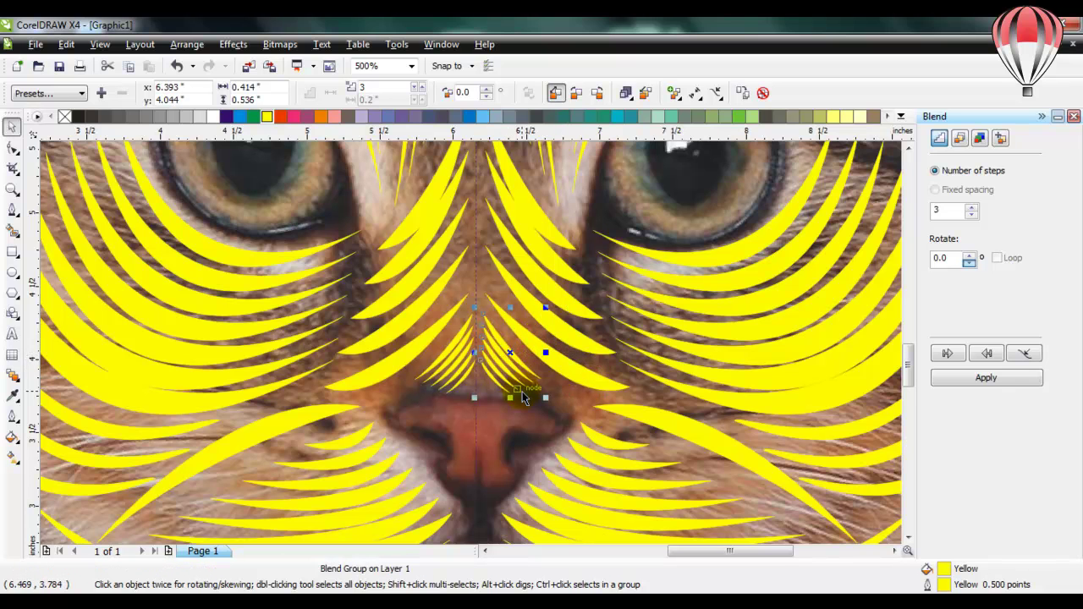
{"action": "key", "text": "Escape"}
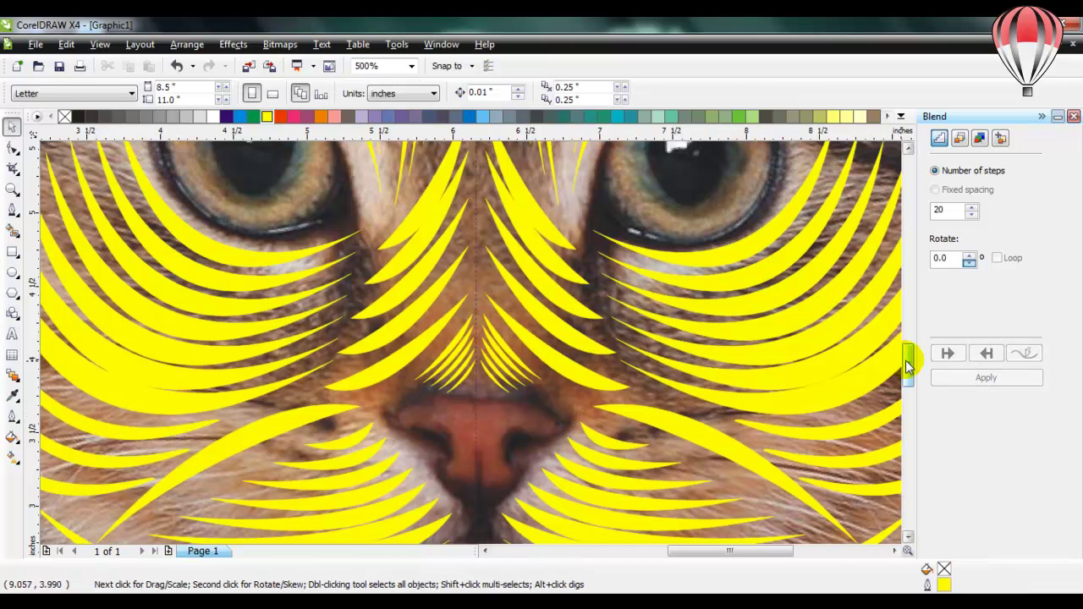
- Draw a closed curved outline about 0.55 by 0.72 inches along the left half of the nose and fill it yellow
{"action": "left_click_drag", "start_coordinate": [907, 365], "coordinate": [912, 371]}
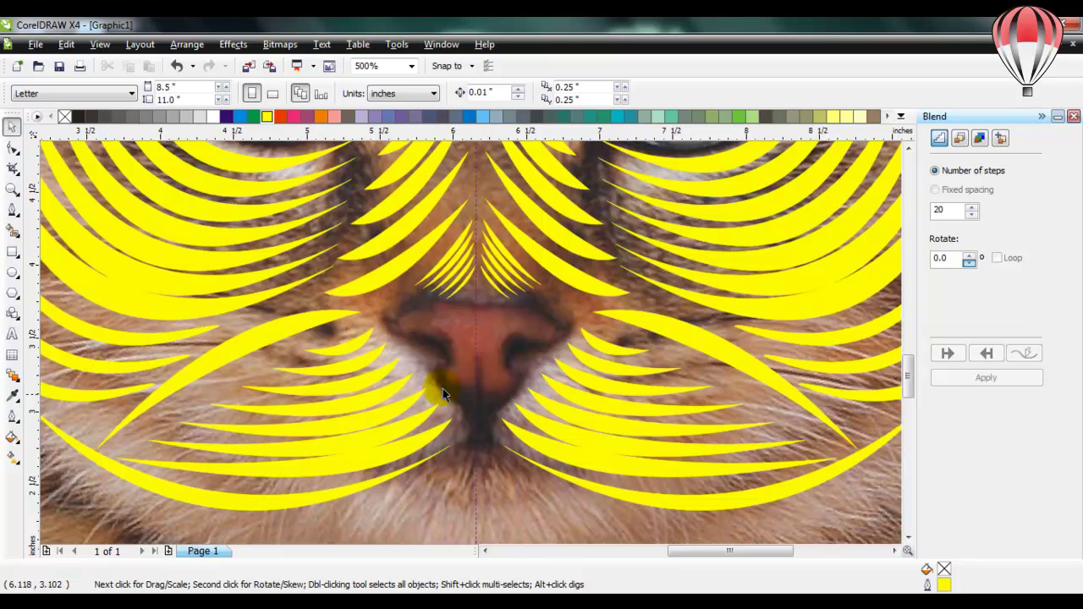
{"action": "left_click", "coordinate": [12, 210]}
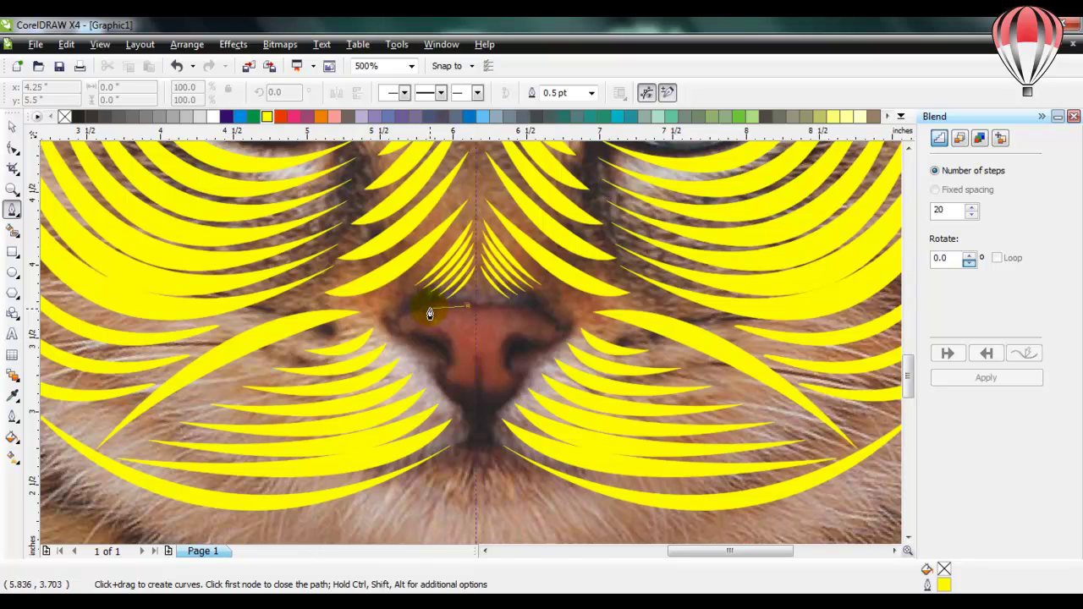
{"action": "left_click_drag", "start_coordinate": [423, 307], "coordinate": [441, 377]}
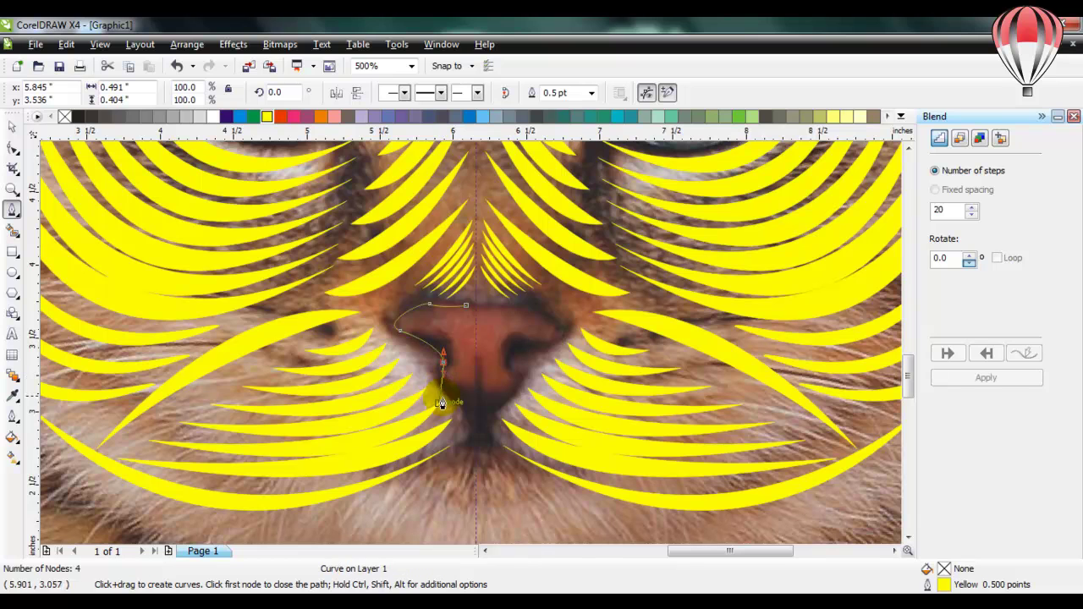
{"action": "left_click_drag", "start_coordinate": [474, 414], "coordinate": [480, 416]}
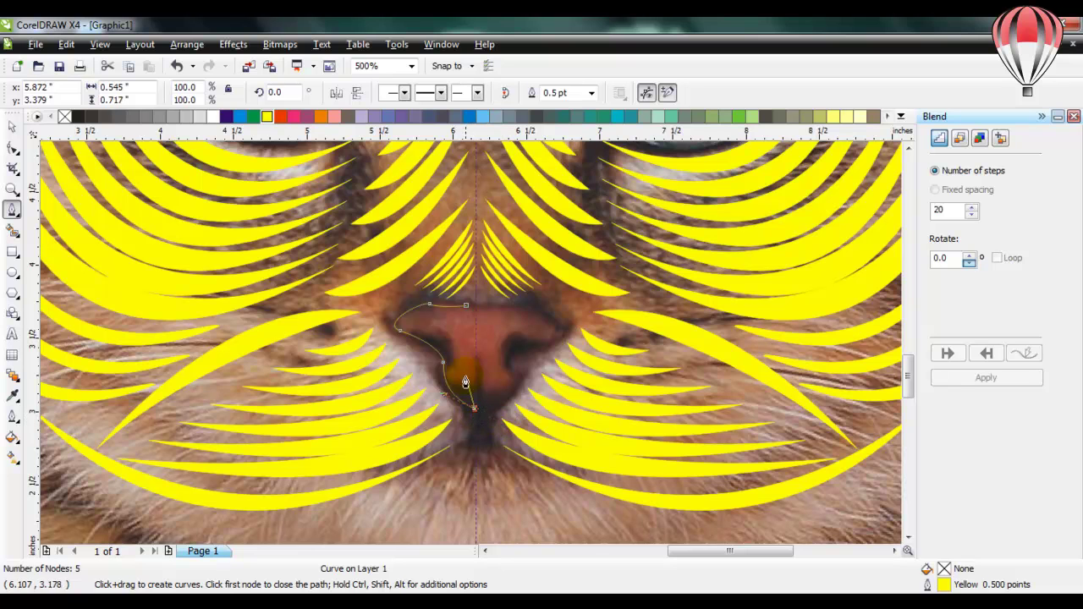
{"action": "mouse_move", "coordinate": [452, 363]}
{"action": "left_mouse_down"}
{"action": "mouse_move", "coordinate": [420, 330]}
{"action": "mouse_move", "coordinate": [442, 320]}
{"action": "left_mouse_up"}
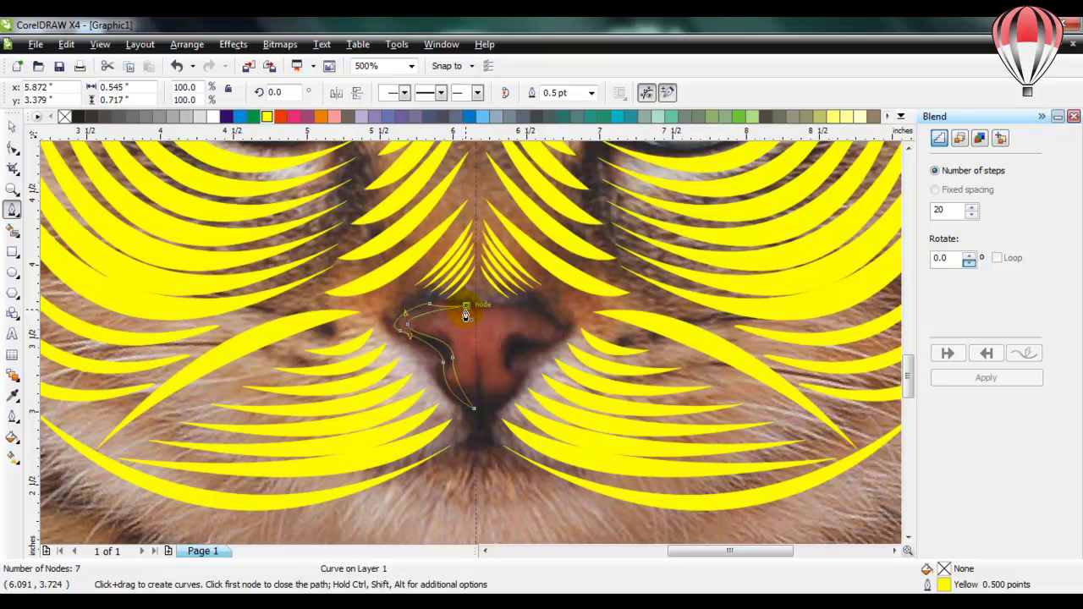
{"action": "left_click", "coordinate": [271, 116]}
{"action": "key", "text": "space"}
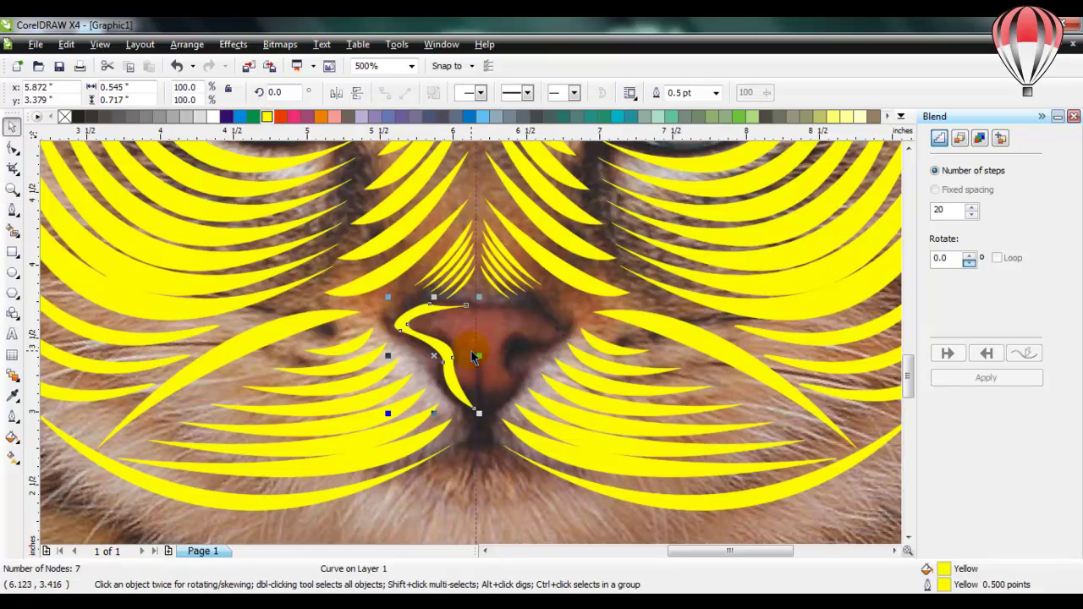
- Draw a closed crescent about 0.33 by 0.41 inches inside the left nose outline and fill it yellow
{"action": "key", "text": "space"}
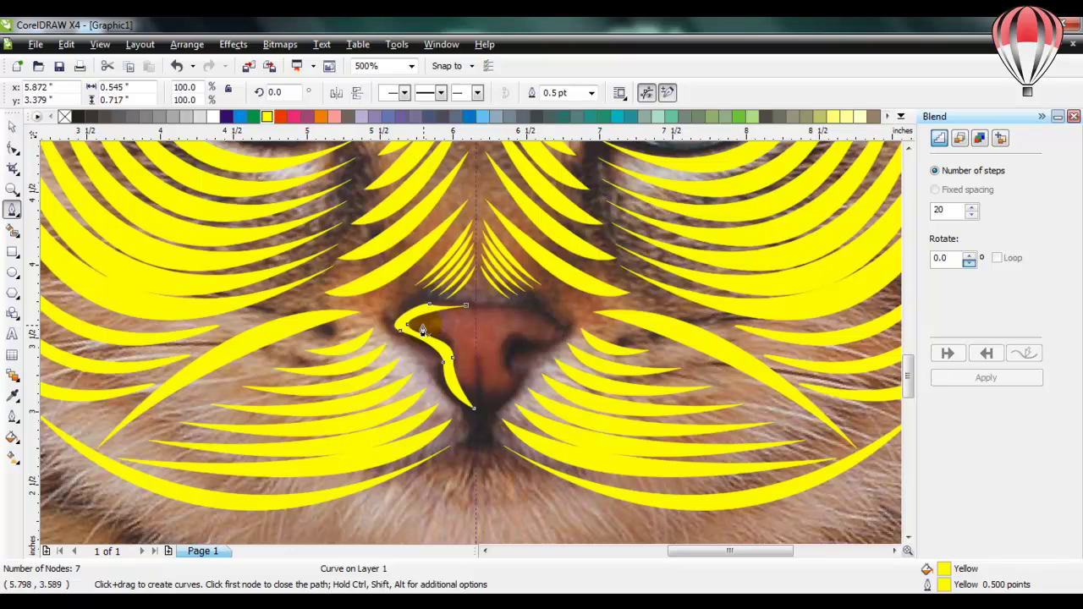
{"action": "key", "text": "Escape"}
{"action": "left_click_drag", "start_coordinate": [468, 387], "coordinate": [462, 436]}
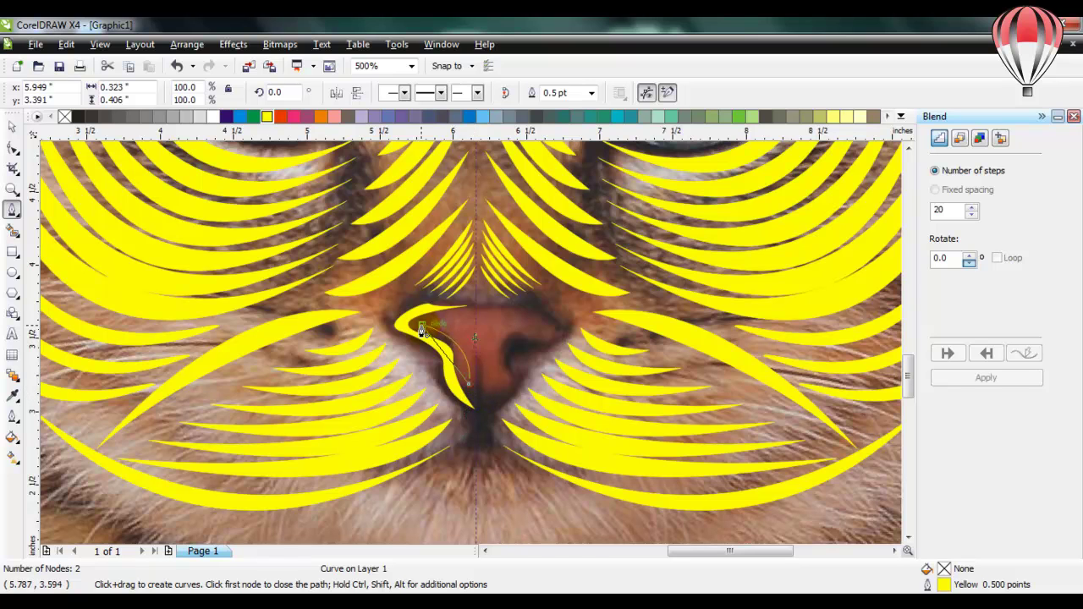
{"action": "mouse_move", "coordinate": [418, 328]}
{"action": "left_mouse_down"}
{"action": "mouse_move", "coordinate": [416, 314]}
{"action": "mouse_move", "coordinate": [483, 315]}
{"action": "mouse_move", "coordinate": [471, 329]}
{"action": "left_mouse_up"}
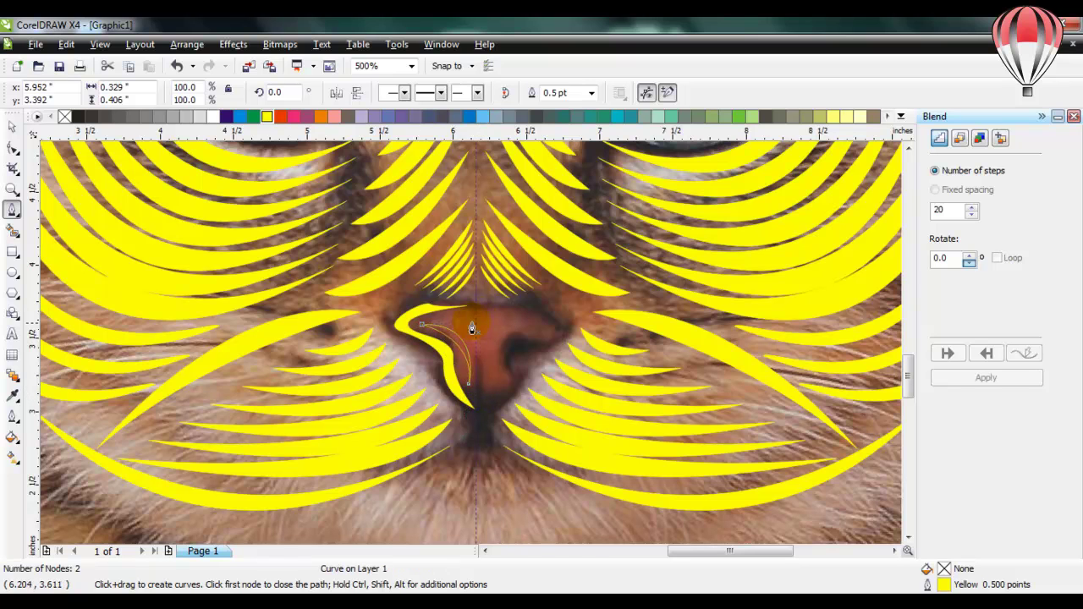
{"action": "left_click", "coordinate": [267, 115]}
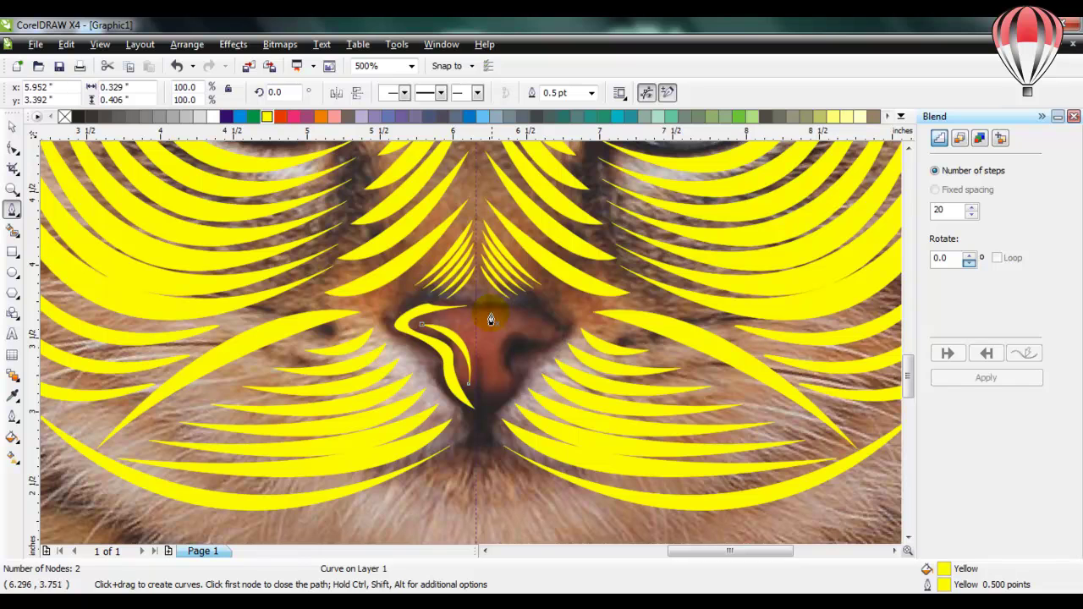
- Place a copy of the inner nose crescent scaled to 81.8% just above it, and group the copy with the left nose outline
{"action": "key", "text": "space"}
{"action": "left_click_drag", "start_coordinate": [454, 331], "coordinate": [466, 321]}
{"action": "mouse_move", "coordinate": [488, 380]}
{"action": "left_mouse_down"}
{"action": "mouse_move", "coordinate": [481, 365]}
{"action": "mouse_move", "coordinate": [486, 377]}
{"action": "left_mouse_up"}
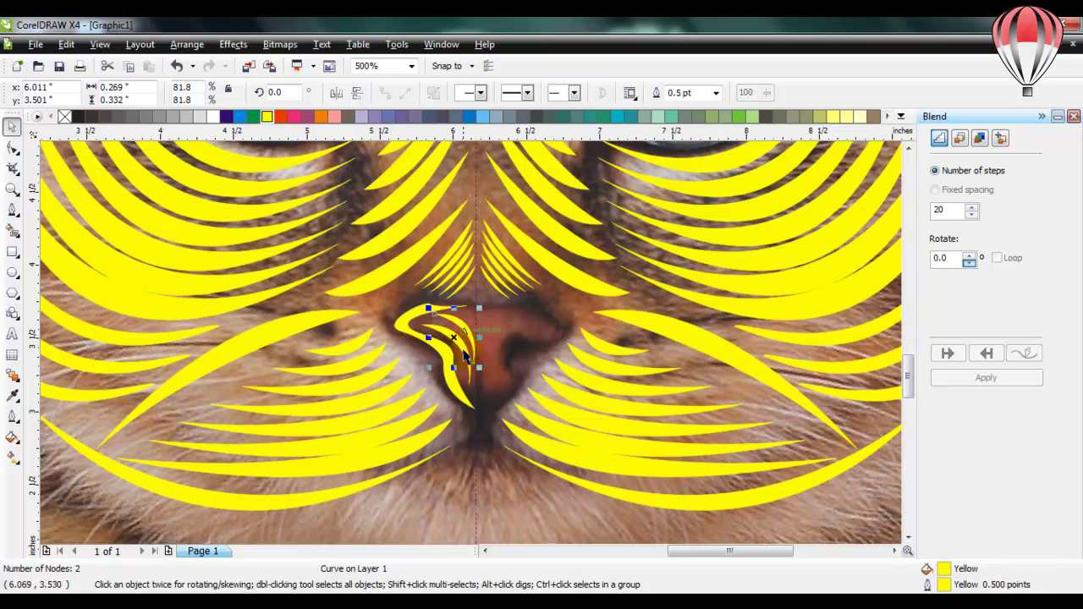
{"action": "left_click", "coordinate": [405, 330], "text": "shift"}
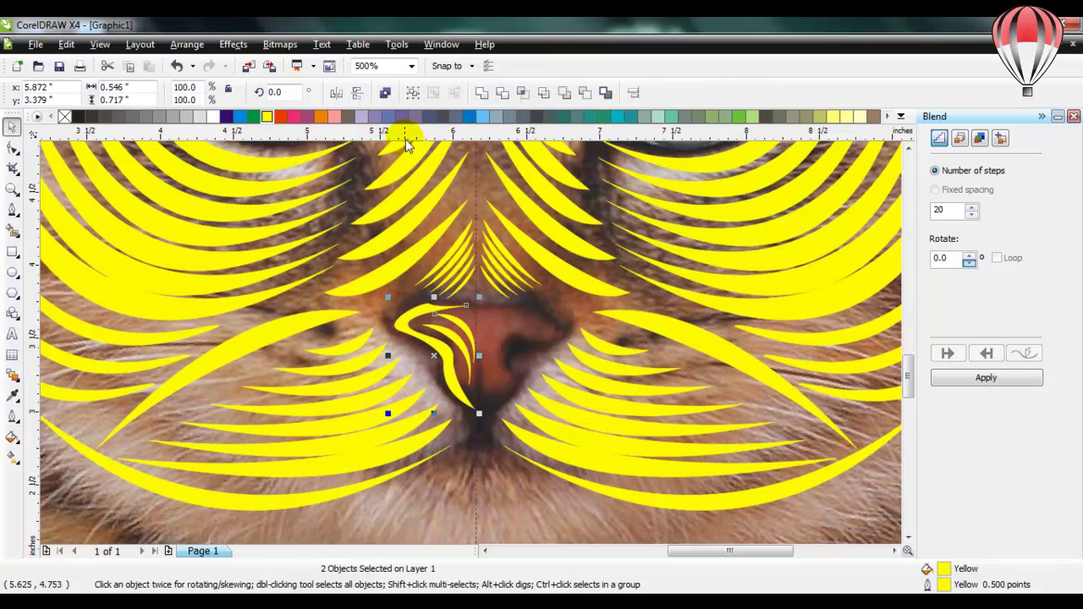
{"action": "left_click", "coordinate": [412, 92]}
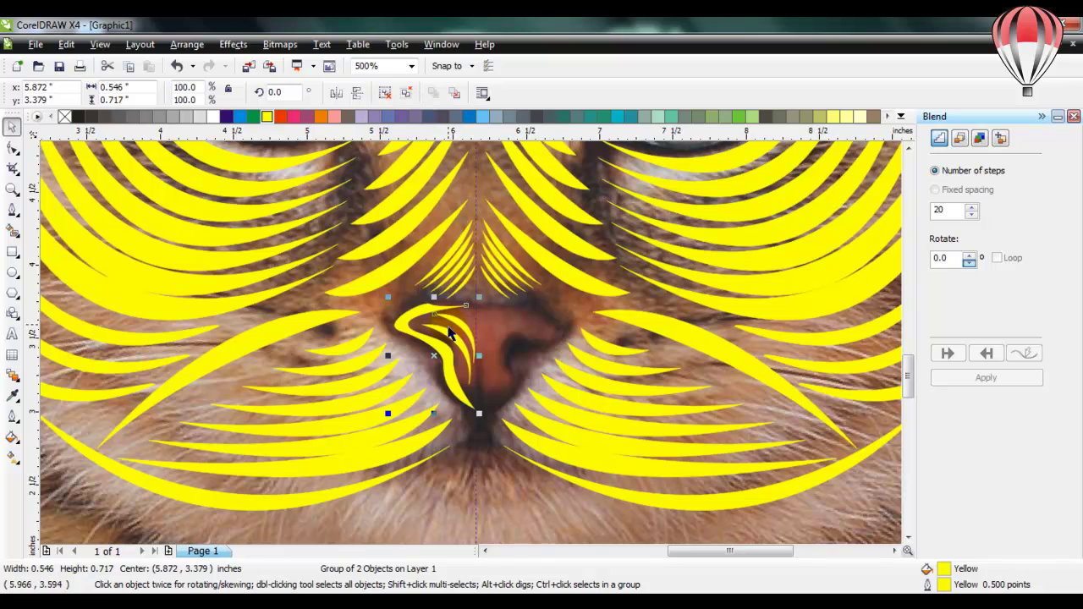
{"action": "left_click_drag", "start_coordinate": [432, 342], "coordinate": [503, 343]}
{"action": "left_click", "coordinate": [337, 94]}
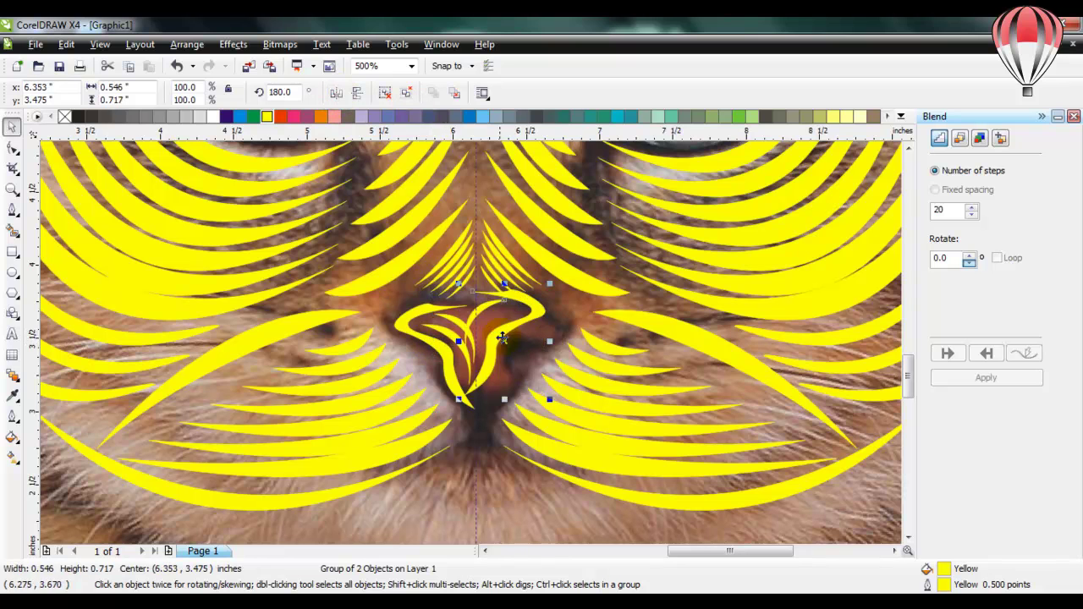
{"action": "left_click_drag", "start_coordinate": [515, 321], "coordinate": [535, 334]}
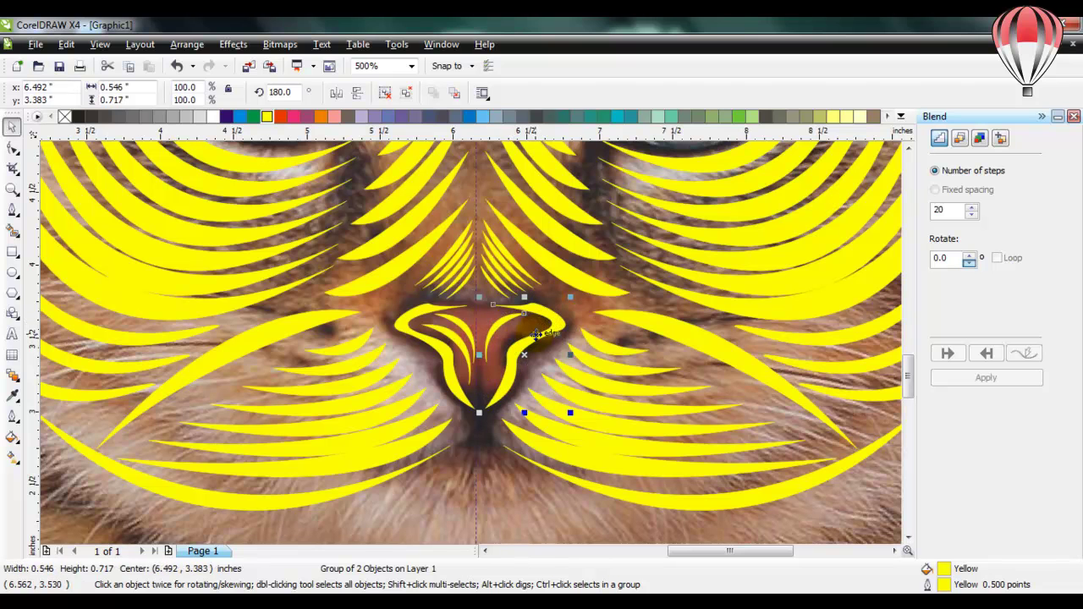
{"action": "key", "text": "ctrl+z"}
{"action": "key", "text": "ctrl+z"}
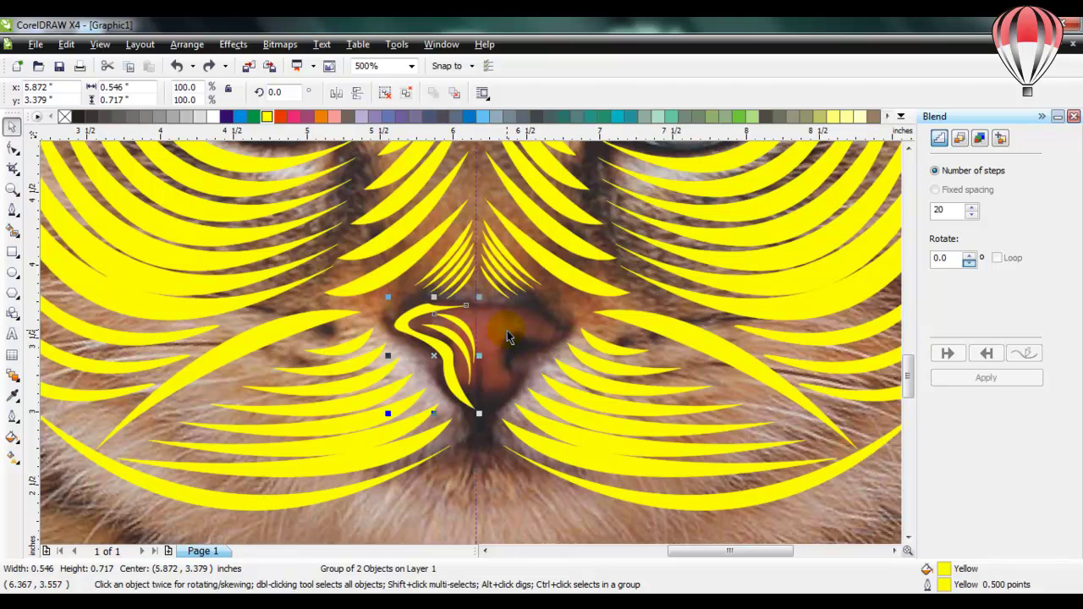
- Group the left nose group together with the larger inner nose crescent
{"action": "key", "text": "Escape"}
{"action": "left_click", "coordinate": [463, 334]}
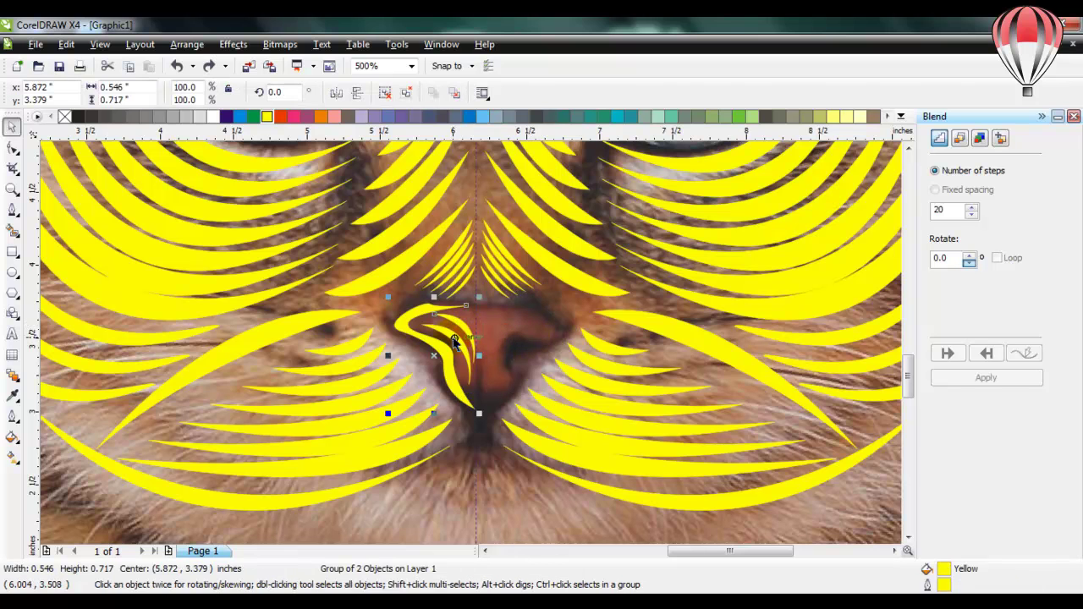
{"action": "key", "text": "ctrl+u"}
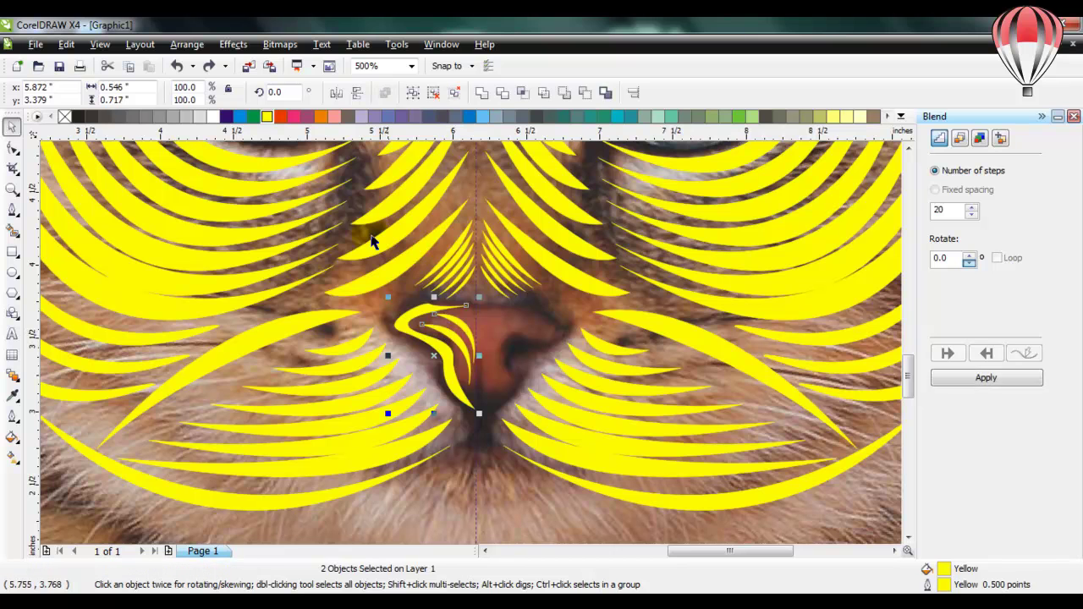
{"action": "left_click", "coordinate": [412, 92]}
- Place a horizontally mirrored copy of the left nose group on the right half of the nose and align it level with the original
{"action": "left_click_drag", "start_coordinate": [437, 330], "coordinate": [539, 318]}
{"action": "left_click", "coordinate": [336, 93]}
{"action": "left_click", "coordinate": [343, 93]}
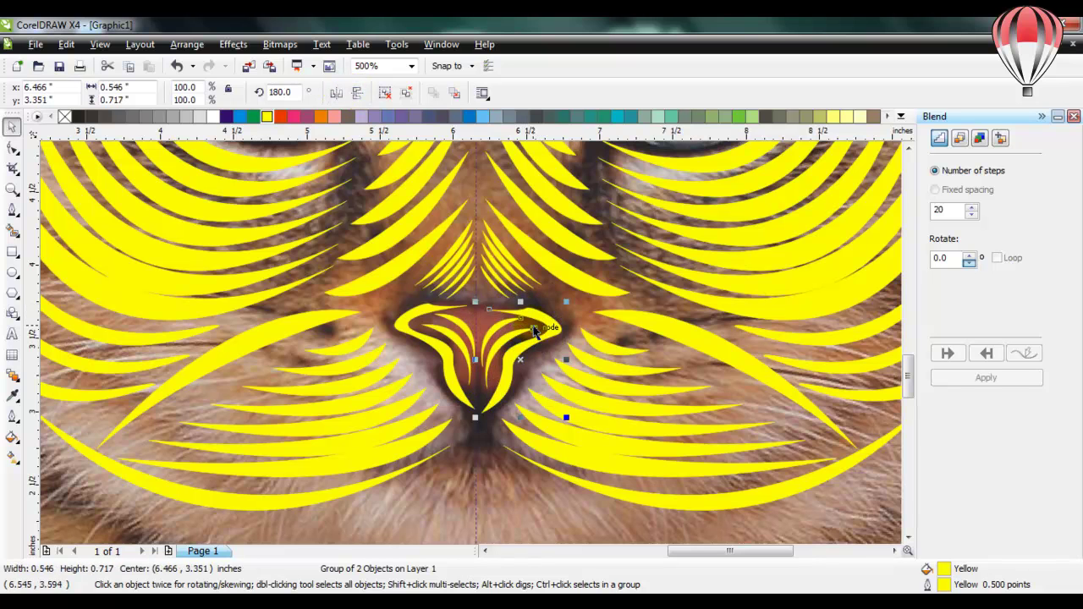
{"action": "left_click", "coordinate": [423, 313], "text": "shift"}
{"action": "left_click_drag", "start_coordinate": [477, 417], "coordinate": [477, 413]}
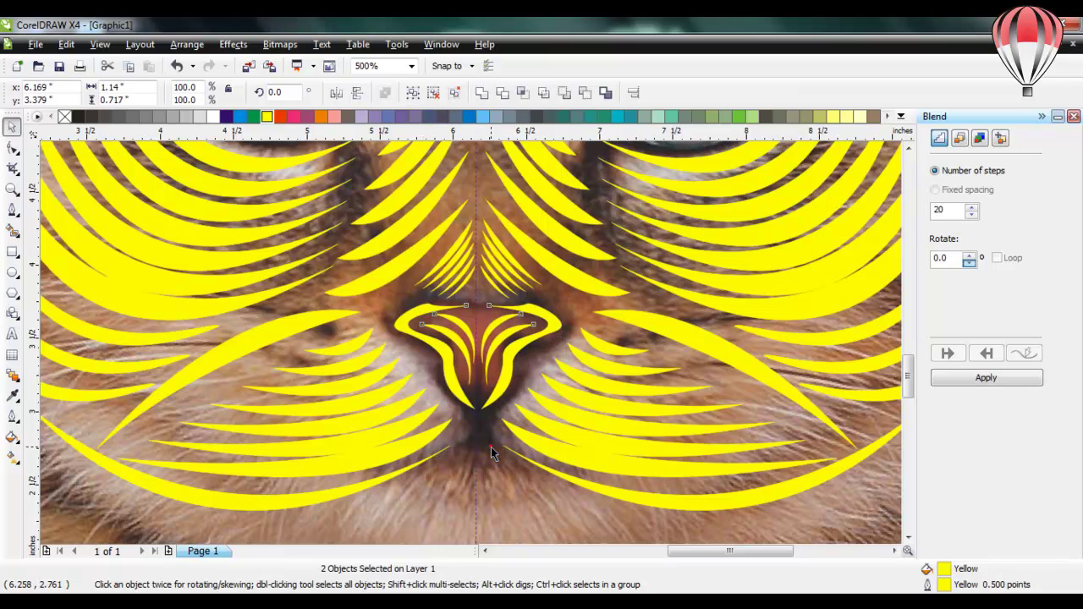
{"action": "key", "text": "Escape"}
- Draw a closed crescent about 0.32 by 0.08 inches across the center guideline below the nose and fill it yellow
{"action": "scroll", "coordinate": [470, 387], "scroll_direction": "down", "scroll_amount": 2}
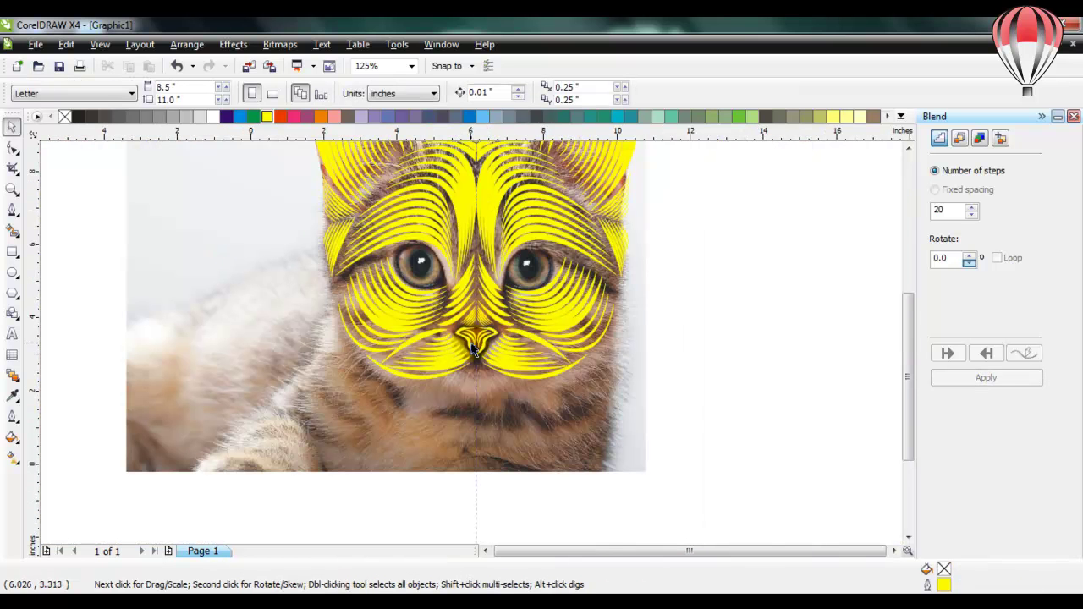
{"action": "left_click_drag", "start_coordinate": [903, 355], "coordinate": [904, 338]}
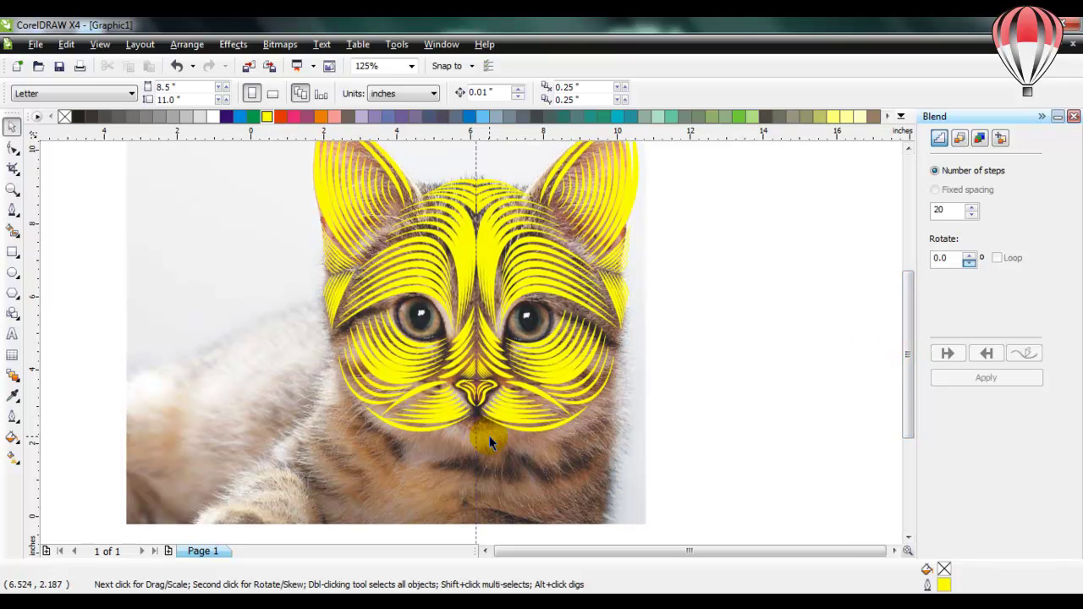
{"action": "scroll", "coordinate": [487, 441], "scroll_direction": "up", "scroll_amount": 2}
{"action": "left_click", "coordinate": [11, 210]}
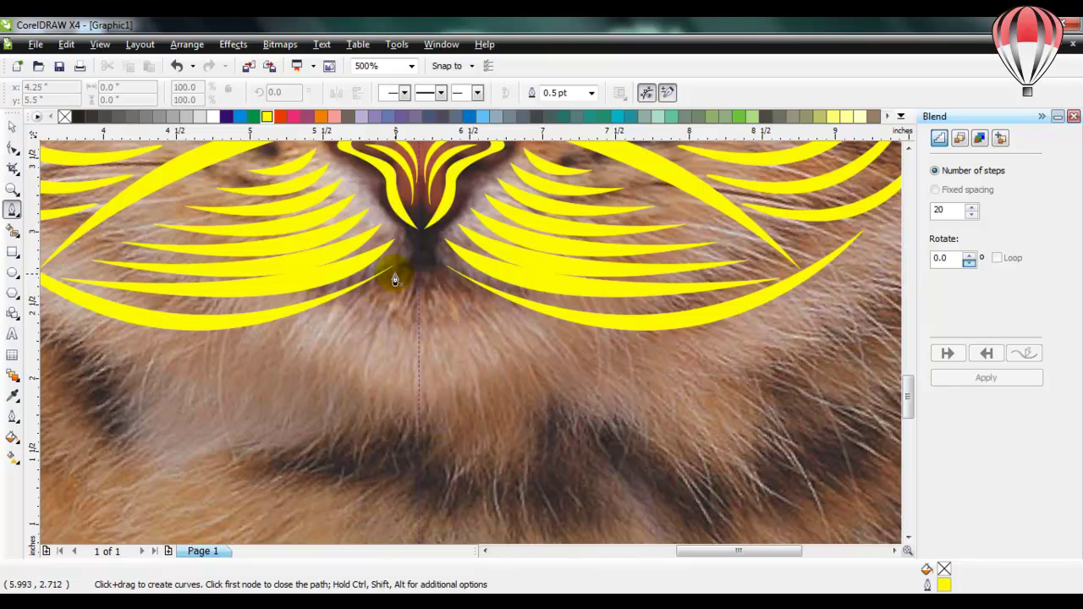
{"action": "left_click", "coordinate": [466, 272]}
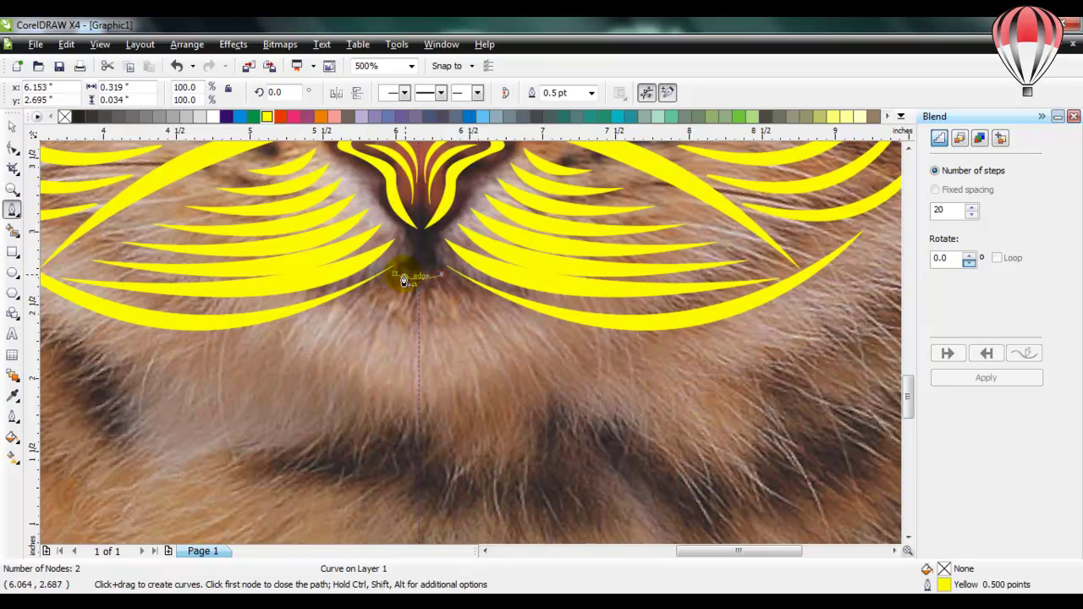
{"action": "left_click_drag", "start_coordinate": [396, 280], "coordinate": [411, 307]}
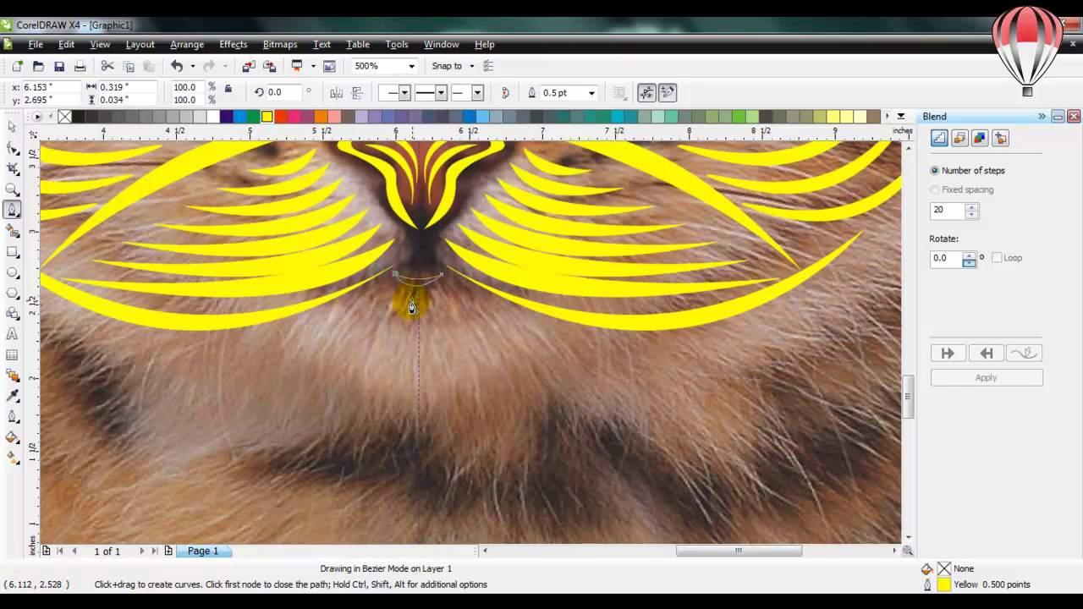
{"action": "left_click", "coordinate": [266, 116]}
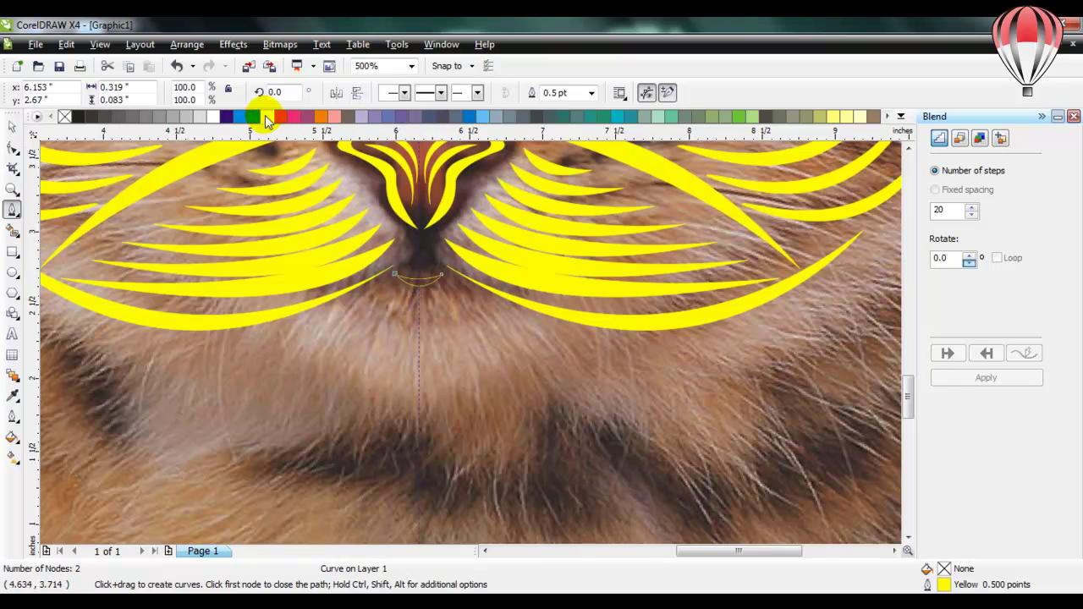
- Place a copy of the small mouth crescent beneath it on the chin, stretched to about 1.94 by 0.21 inches
{"action": "left_click", "coordinate": [11, 127]}
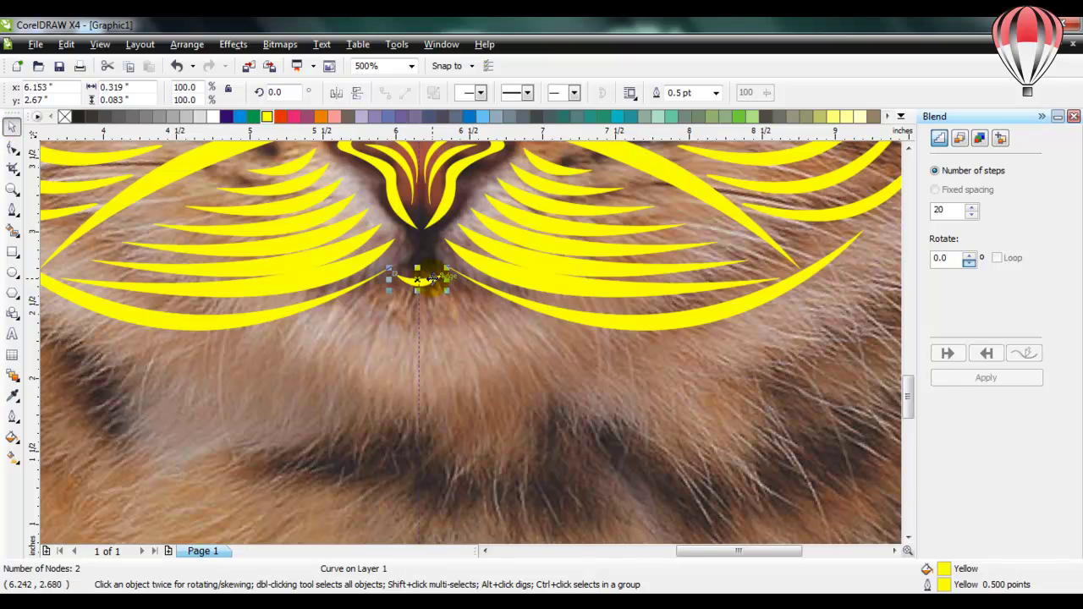
{"action": "left_click_drag", "start_coordinate": [430, 277], "coordinate": [522, 372]}
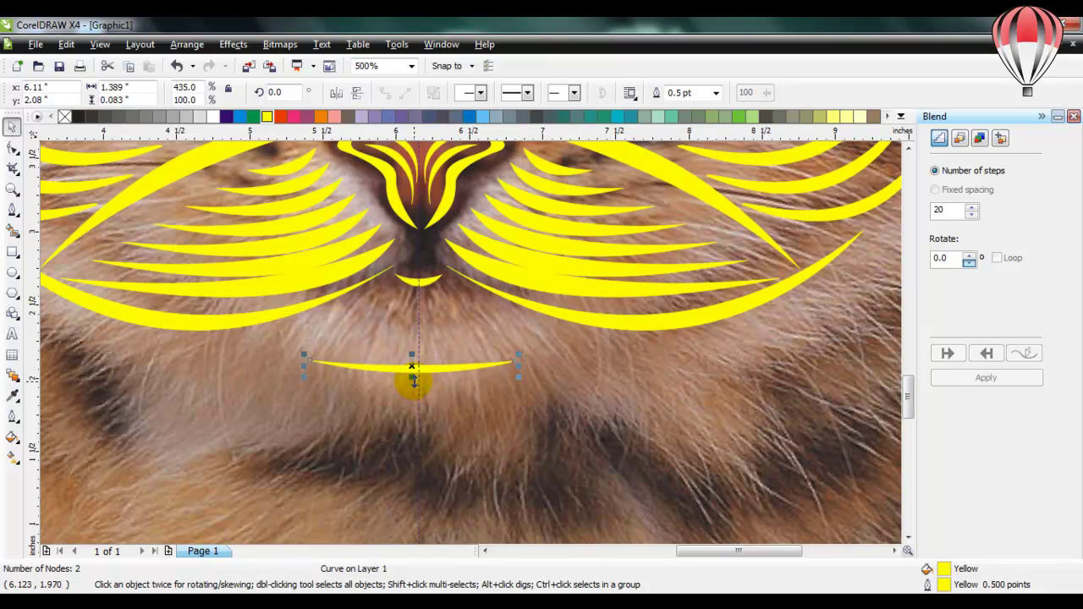
{"action": "left_click_drag", "start_coordinate": [412, 378], "coordinate": [448, 382]}
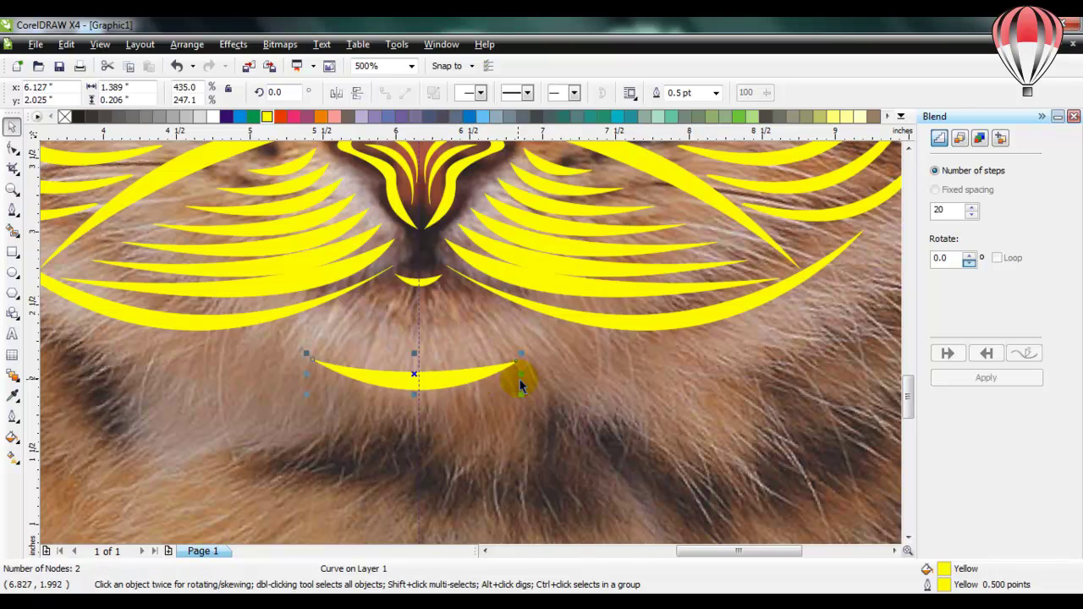
{"action": "left_click_drag", "start_coordinate": [525, 377], "coordinate": [561, 382]}
{"action": "left_click_drag", "start_coordinate": [479, 378], "coordinate": [479, 352]}
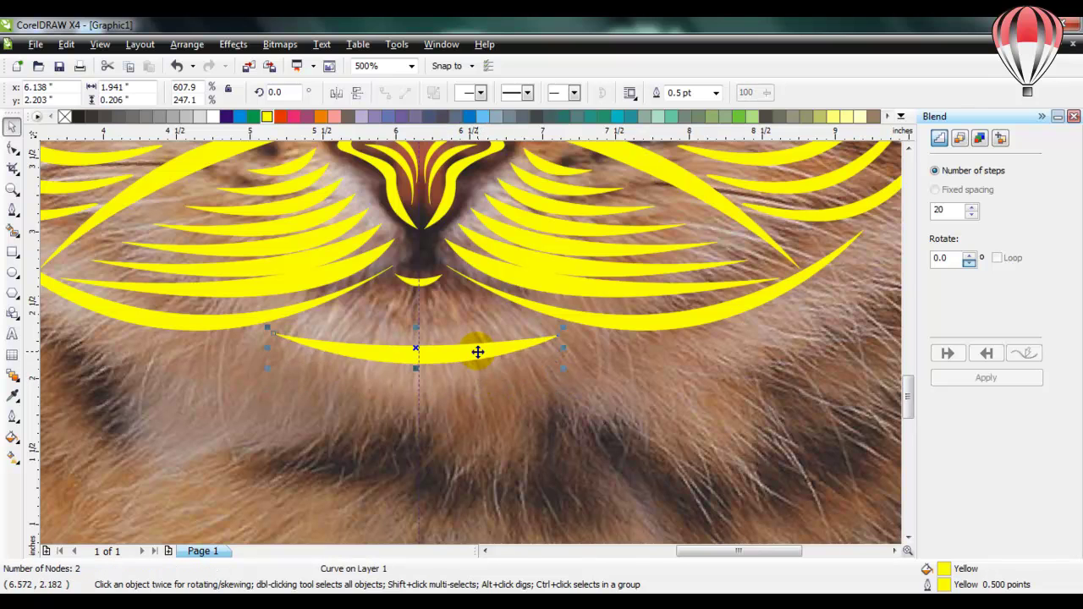
- Reshape the wide chin crescent so both of its edges bow further downward between the end nodes
{"action": "left_click", "coordinate": [11, 152]}
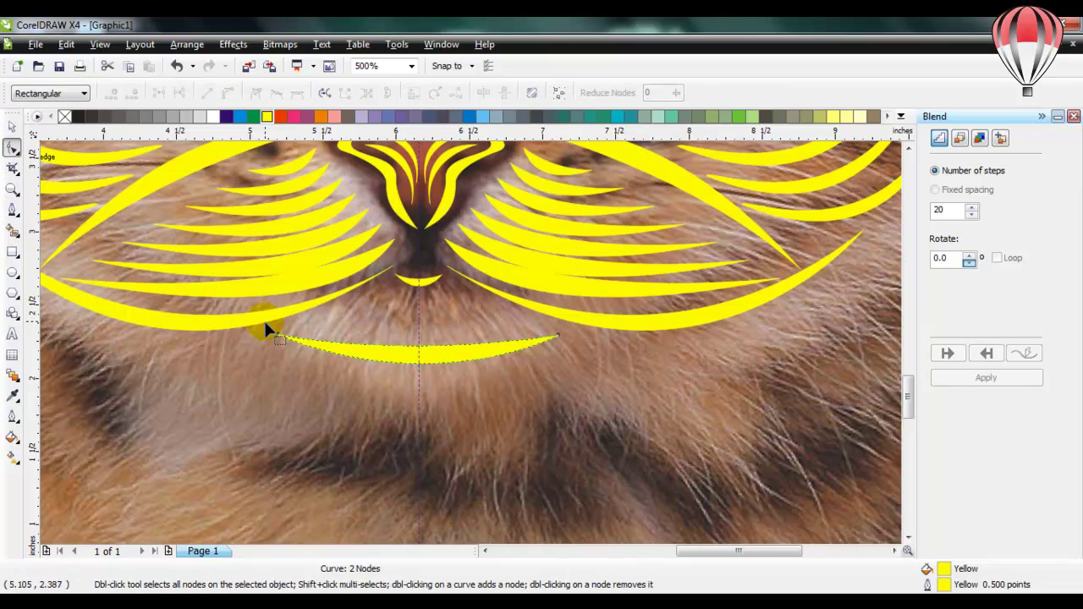
{"action": "left_click", "coordinate": [556, 337]}
{"action": "left_click_drag", "start_coordinate": [431, 405], "coordinate": [437, 437]}
{"action": "left_click_drag", "start_coordinate": [383, 364], "coordinate": [387, 412]}
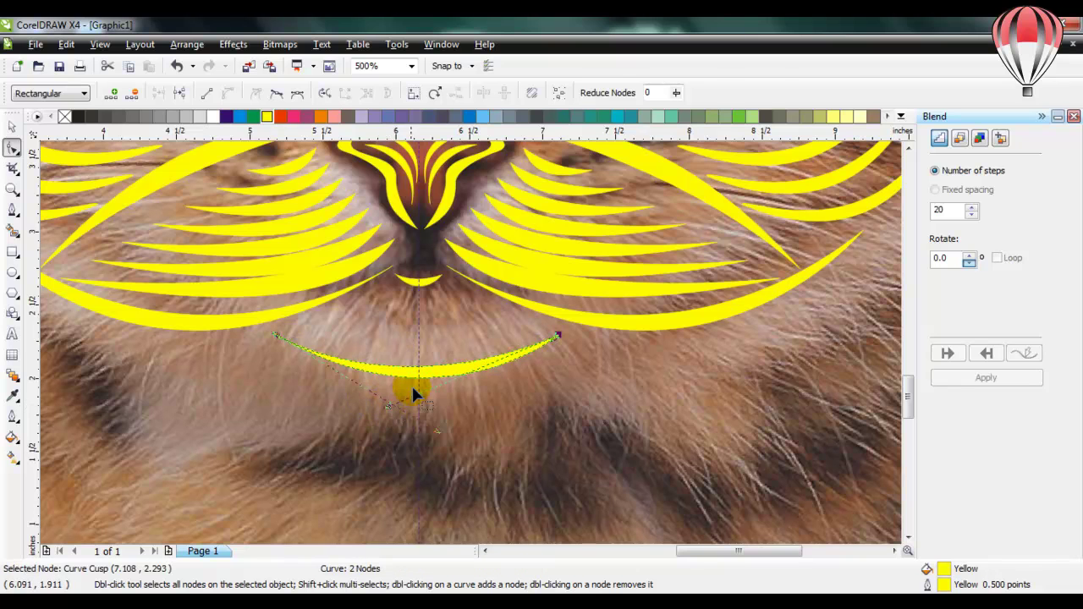
- Blend the small mouth crescent with the wide chin crescent using 5 steps
{"action": "key", "text": "space"}
{"action": "left_click", "coordinate": [432, 282], "text": "shift"}
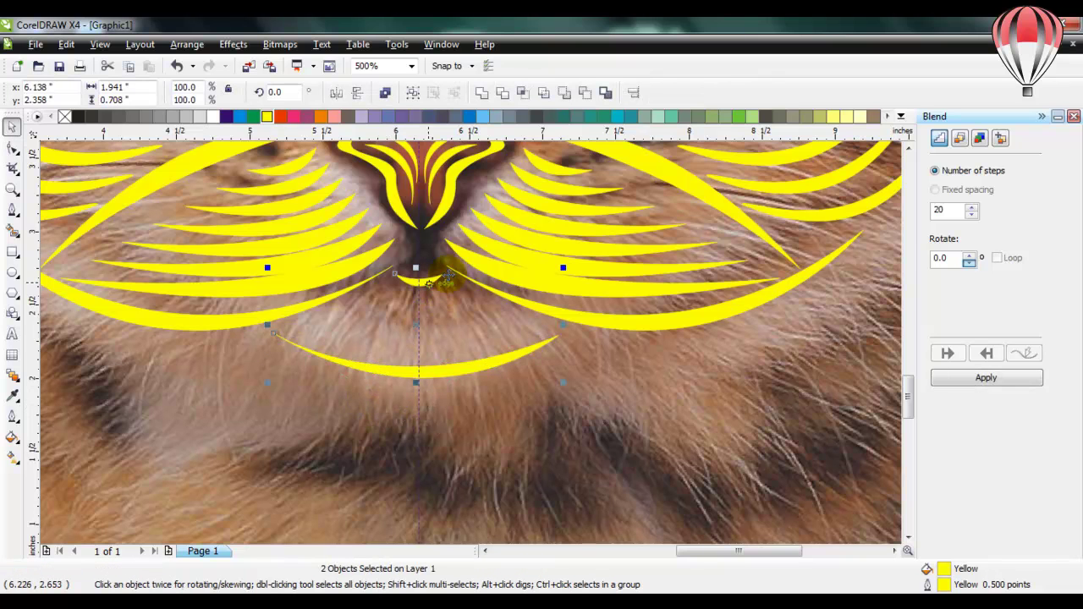
{"action": "double_click", "coordinate": [931, 212]}
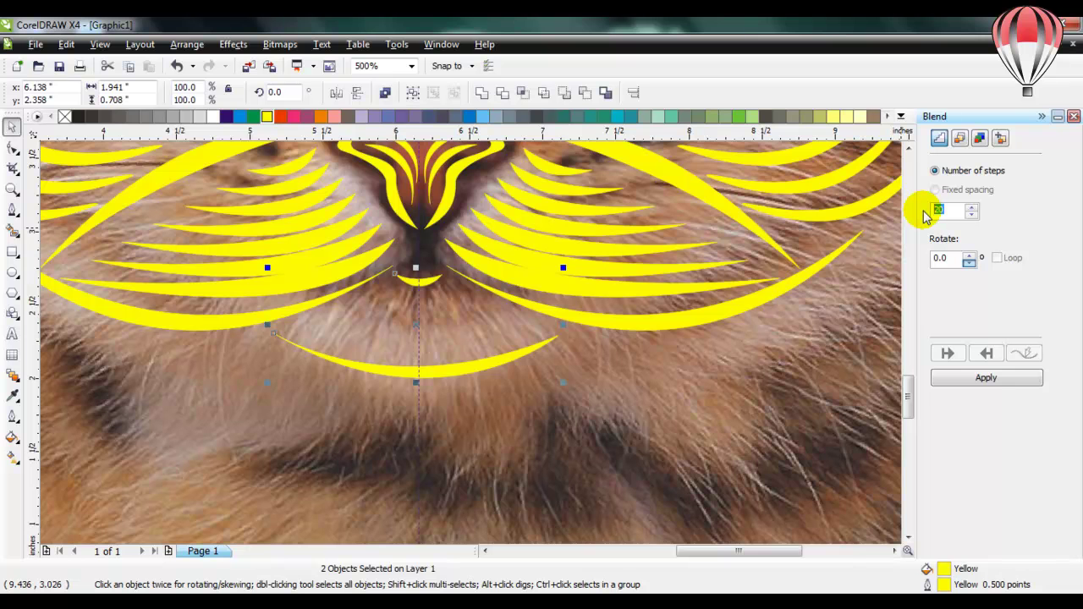
{"action": "type", "text": "5"}
{"action": "left_click", "coordinate": [989, 377]}
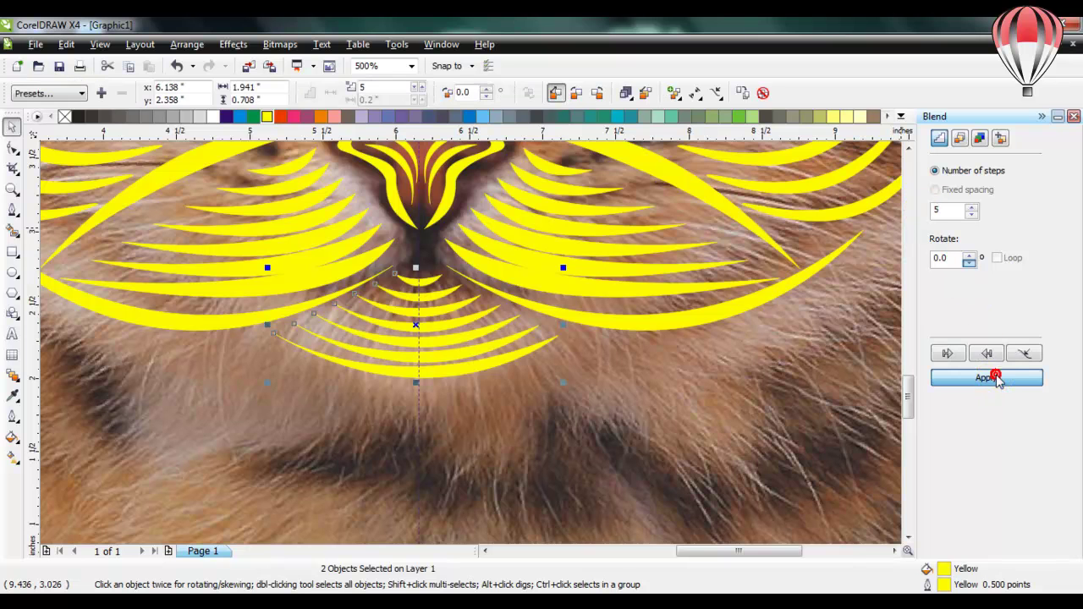
{"action": "left_click", "coordinate": [638, 385]}
- Draw a rectangle about 10.83 by 9.41 inches around the whole cat face and fill it with 100C100M100Y100K black
{"action": "scroll", "coordinate": [575, 345], "scroll_direction": "down", "scroll_amount": 5}
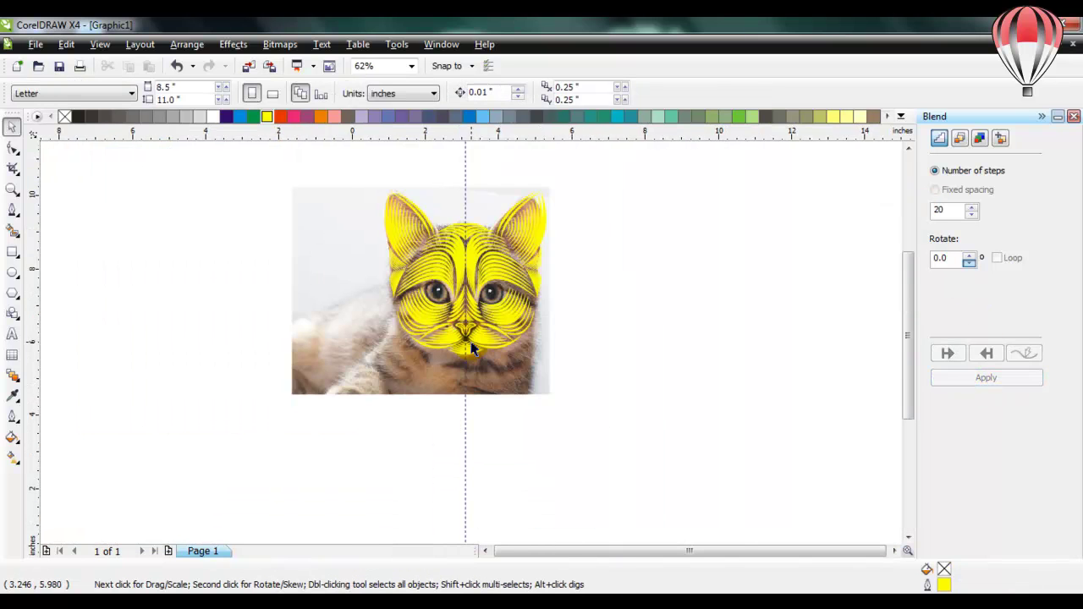
{"action": "scroll", "coordinate": [471, 350], "scroll_direction": "up", "scroll_amount": 2}
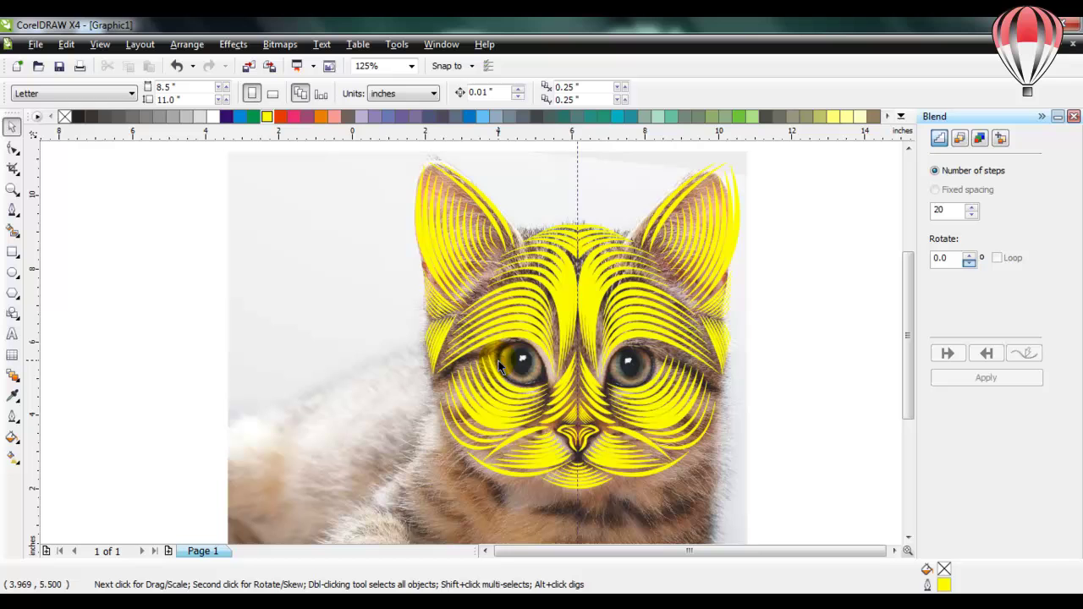
{"action": "left_click", "coordinate": [12, 252]}
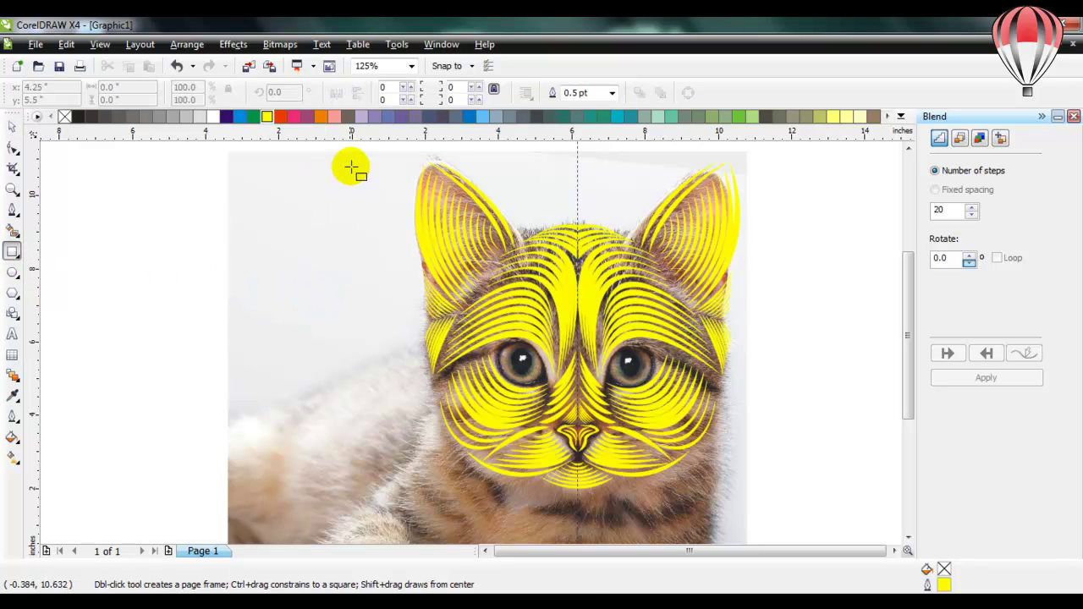
{"action": "mouse_move", "coordinate": [365, 152]}
{"action": "left_mouse_down"}
{"action": "mouse_move", "coordinate": [747, 212]}
{"action": "mouse_move", "coordinate": [763, 392]}
{"action": "mouse_move", "coordinate": [756, 500]}
{"action": "mouse_move", "coordinate": [748, 495]}
{"action": "mouse_move", "coordinate": [762, 497]}
{"action": "left_mouse_up"}
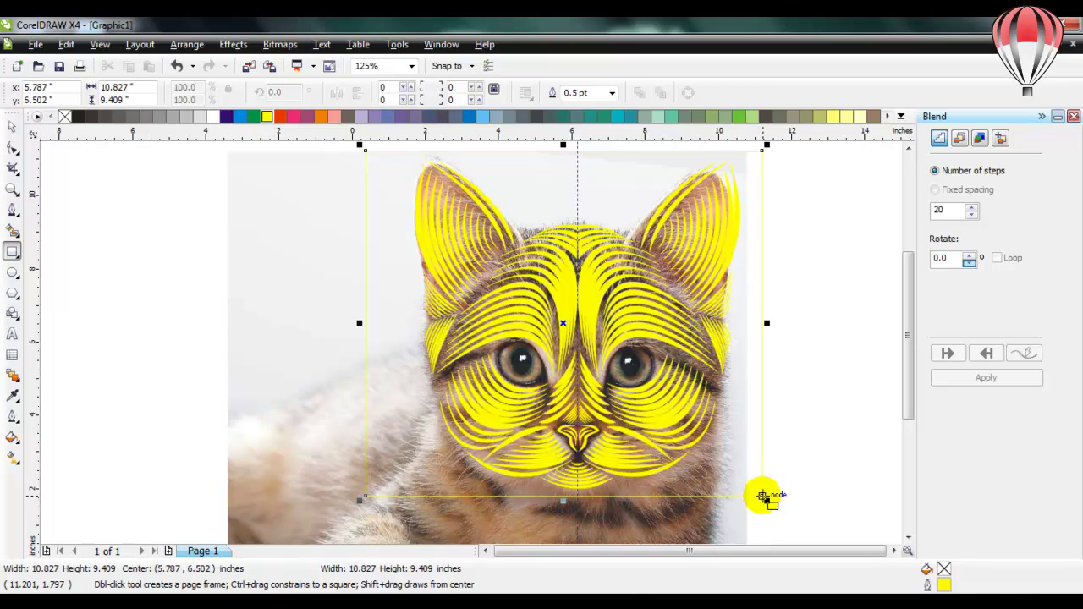
{"action": "key", "text": "space"}
{"action": "left_click", "coordinate": [900, 115]}
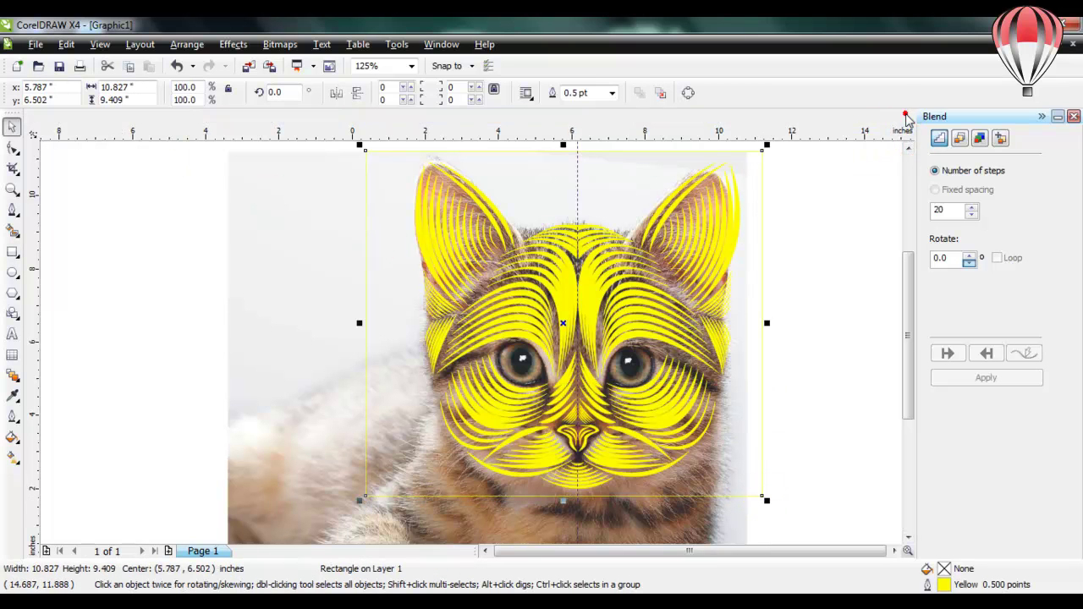
{"action": "left_click", "coordinate": [508, 134]}
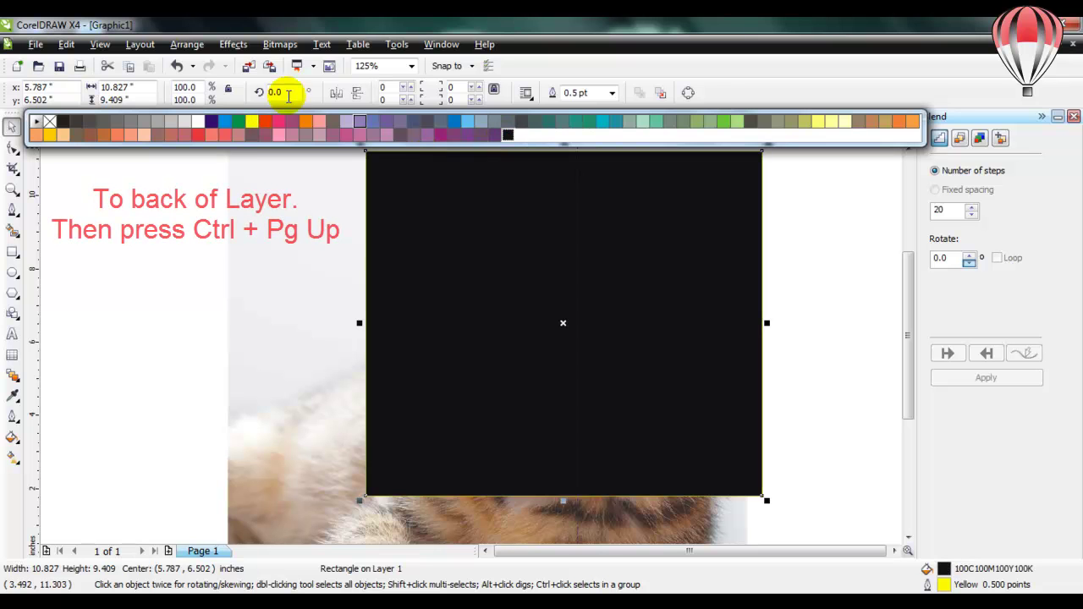
- Send the black rectangle to the back of the layer and bring it forward by one, just above the photo
{"action": "left_click", "coordinate": [188, 44]}
{"action": "left_click", "coordinate": [270, 123]}
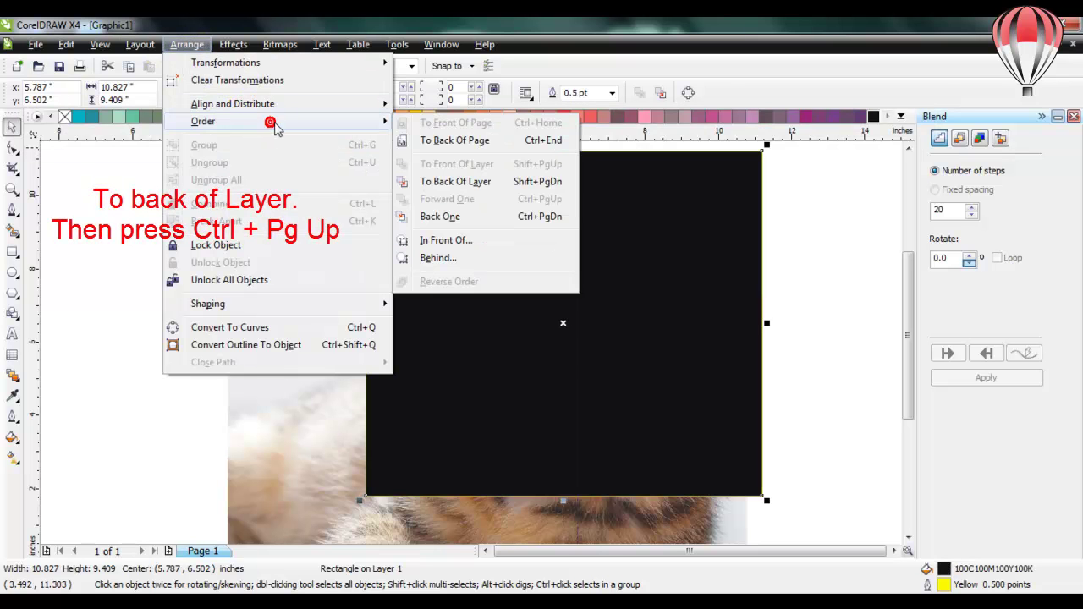
{"action": "left_click", "coordinate": [495, 185]}
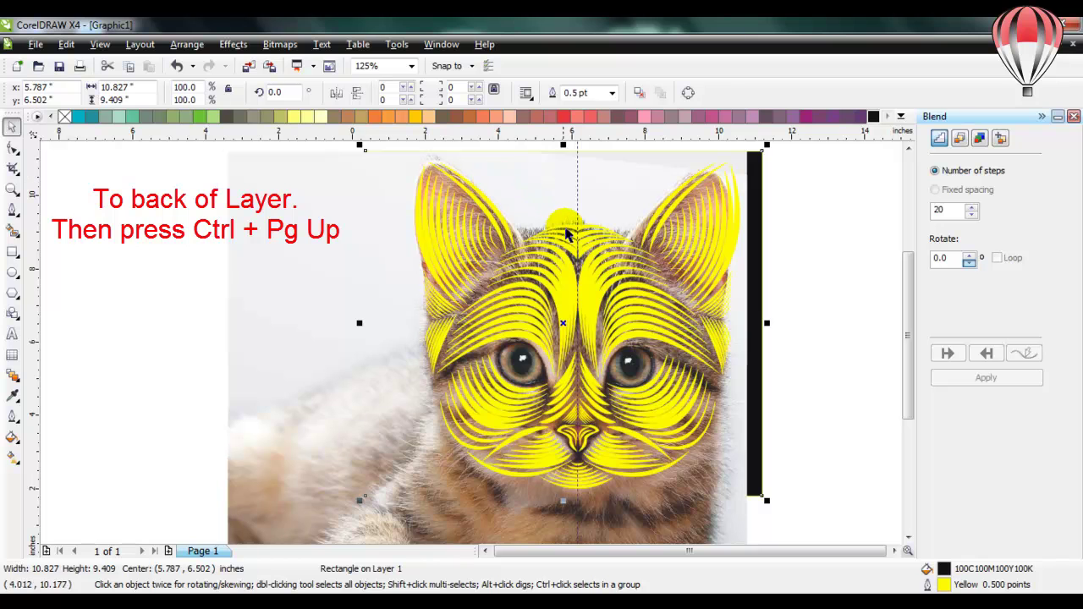
{"action": "key", "text": "ctrl+Page_Up"}
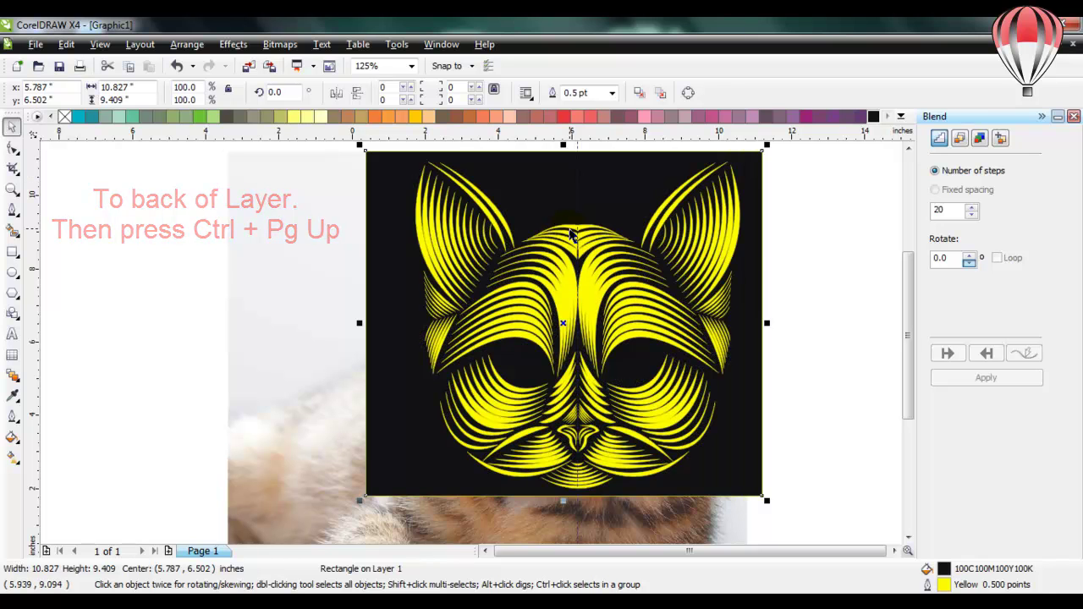
{"action": "left_click", "coordinate": [296, 286]}
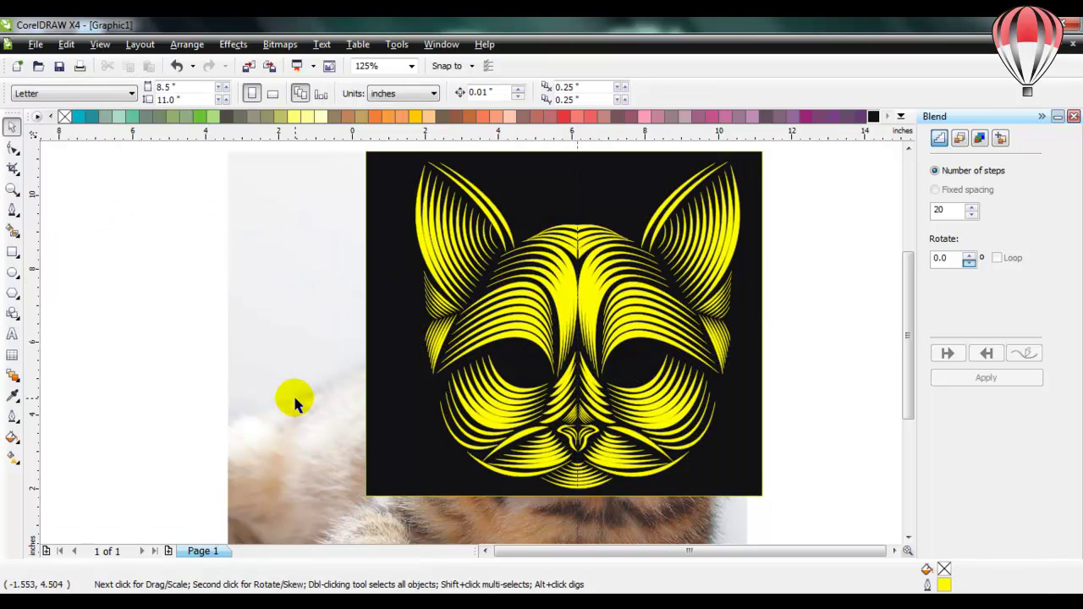
- Unlock the cat reference photo and delete it
{"action": "right_click", "coordinate": [280, 314]}
{"action": "left_click", "coordinate": [291, 321]}
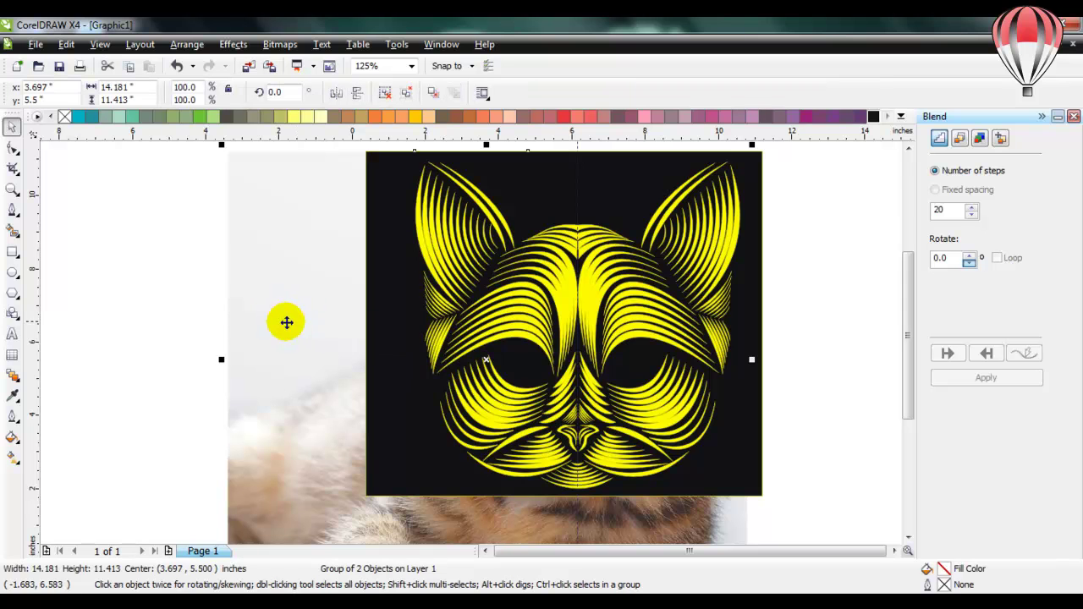
{"action": "right_click", "coordinate": [283, 290]}
{"action": "left_click", "coordinate": [320, 421]}
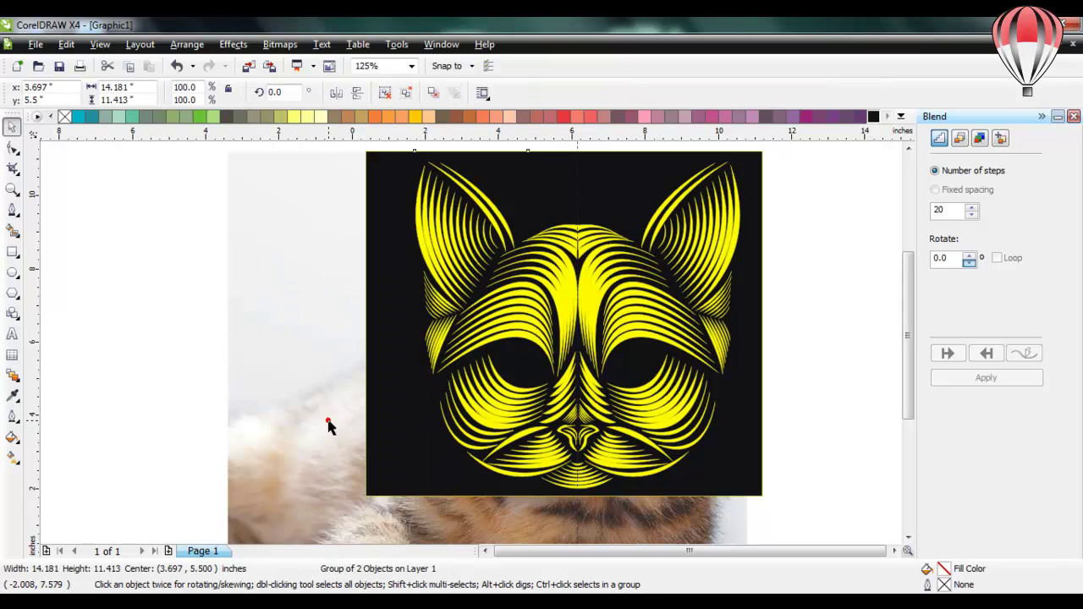
{"action": "key", "text": "F4"}
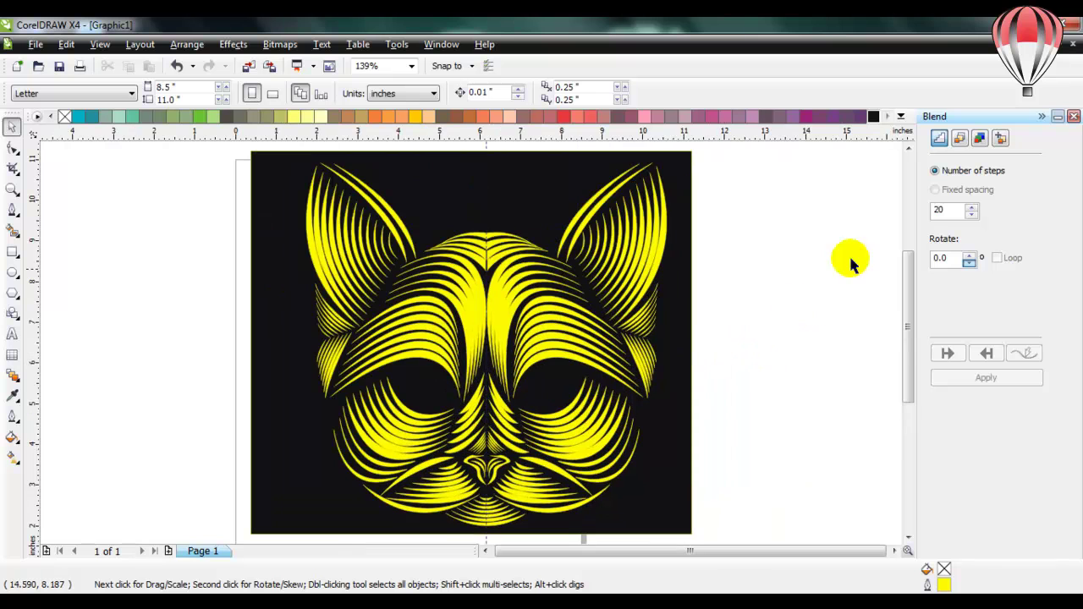
- Close the blend settings and widen the black rectangle on both sides to about 15.47 inches
{"action": "left_click", "coordinate": [1073, 117]}
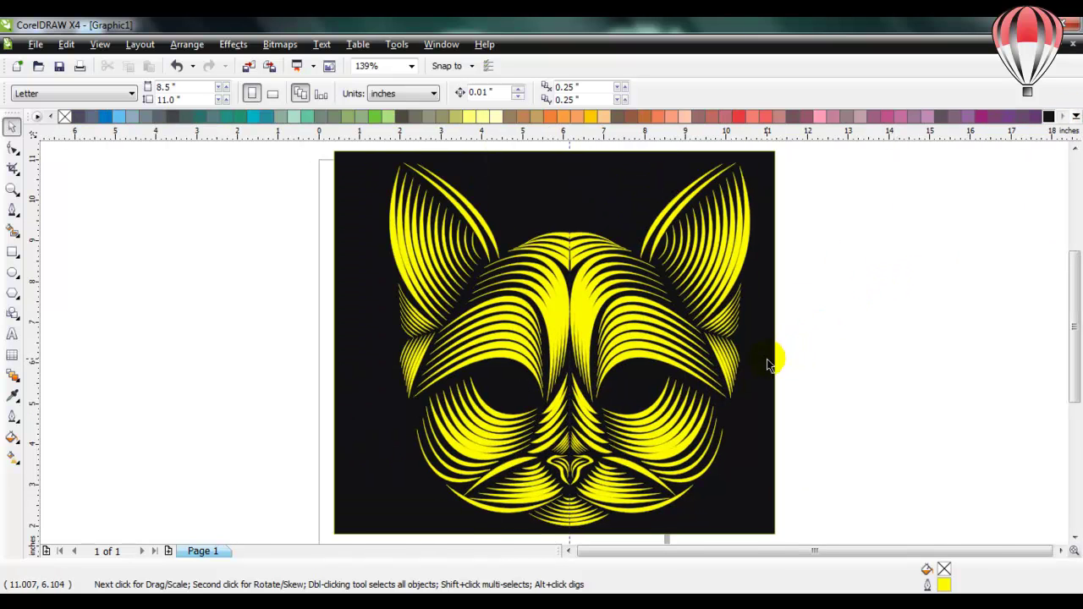
{"action": "left_click", "coordinate": [767, 359]}
{"action": "left_click_drag", "start_coordinate": [766, 358], "coordinate": [888, 356]}
{"action": "left_click", "coordinate": [935, 346]}
- Fill all the cat face pieces with white and remove their outlines
{"action": "scroll", "coordinate": [548, 349], "scroll_direction": "down", "scroll_amount": 3}
{"action": "left_click_drag", "start_coordinate": [333, 211], "coordinate": [586, 470]}
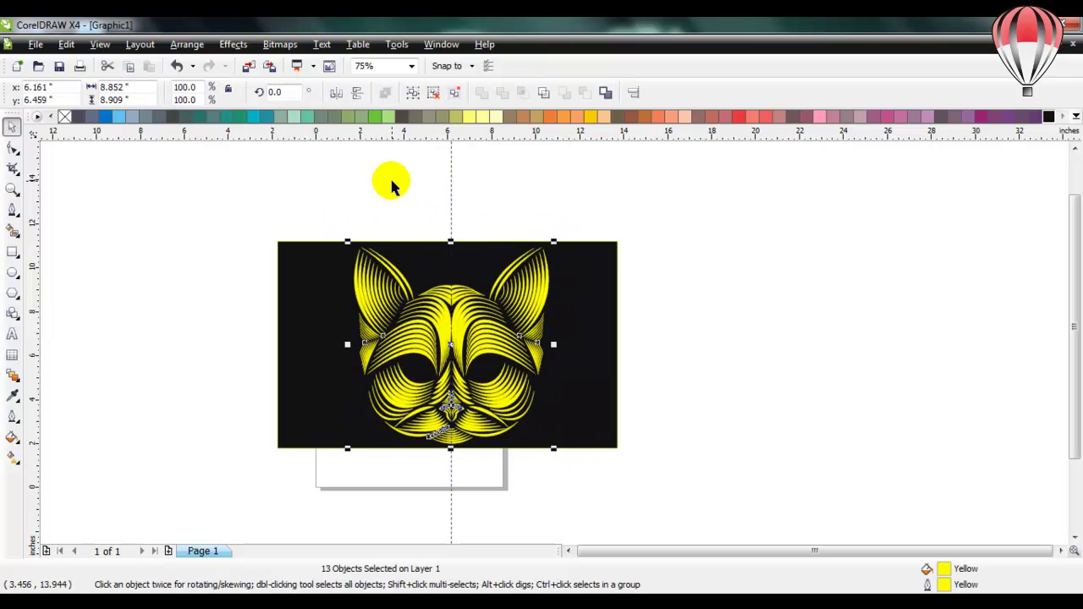
{"action": "left_click", "coordinate": [1076, 117]}
{"action": "left_click", "coordinate": [203, 123]}
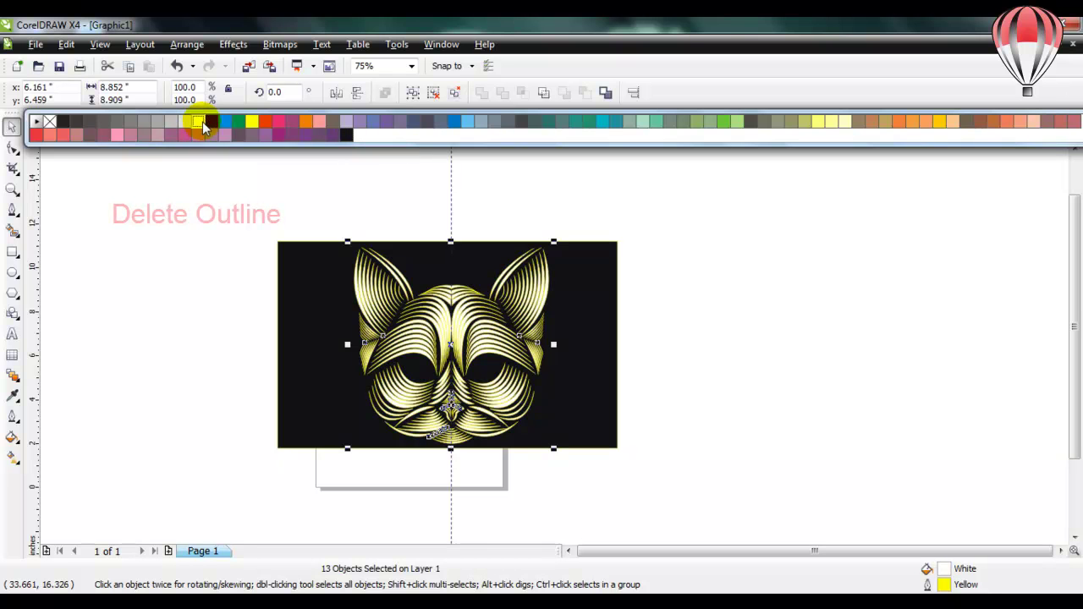
{"action": "right_click", "coordinate": [49, 122]}
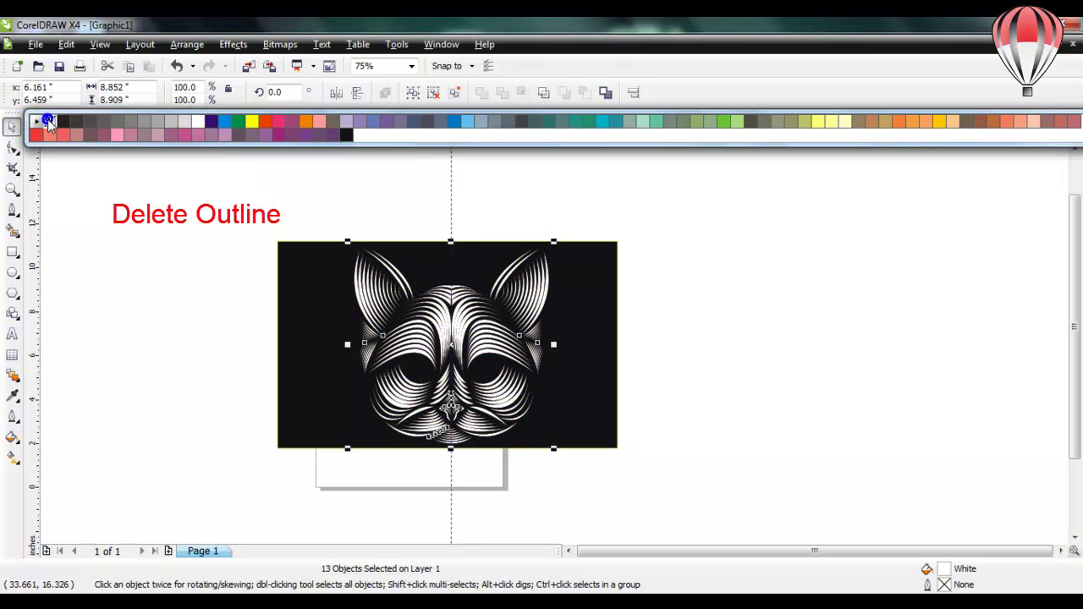
{"action": "left_click", "coordinate": [72, 242]}
- Try yellow, red, magenta and orange fills on all the cat face pieces and finish with purple
{"action": "left_click", "coordinate": [464, 329]}
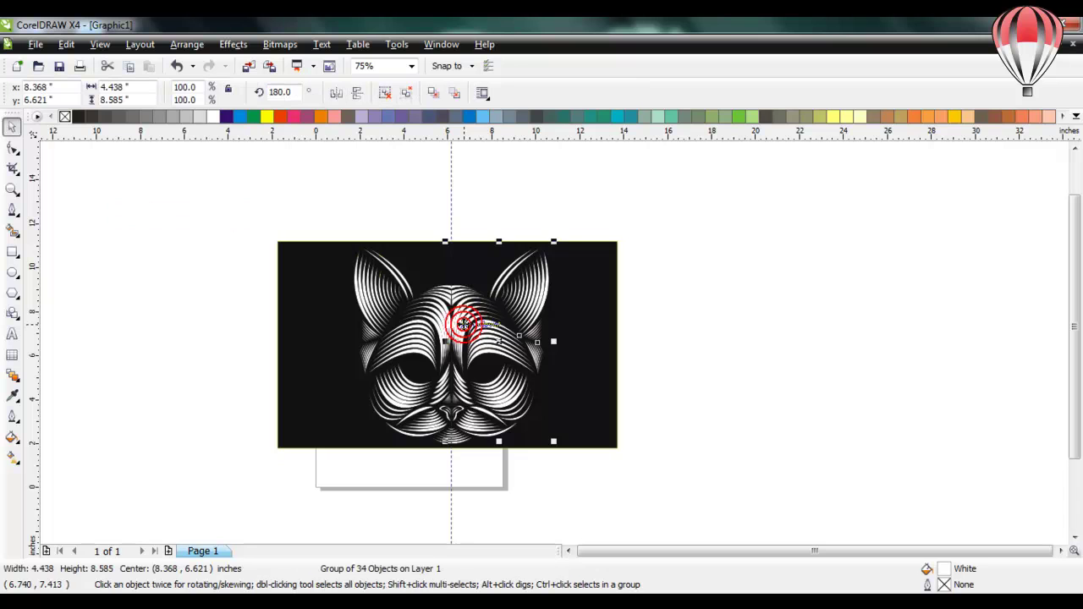
{"action": "left_click_drag", "start_coordinate": [330, 196], "coordinate": [581, 483]}
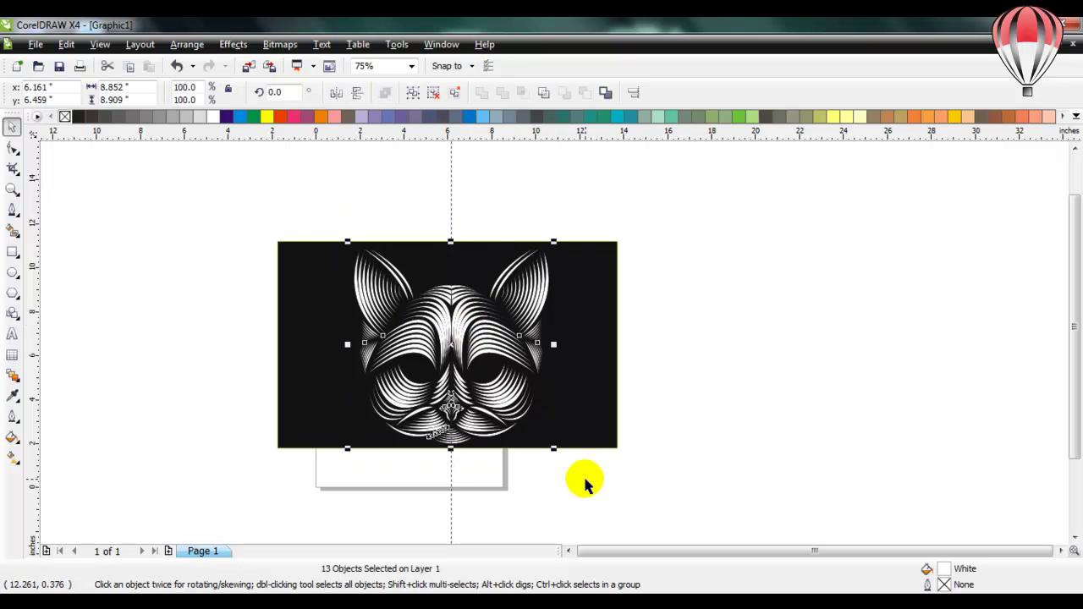
{"action": "left_click", "coordinate": [266, 117]}
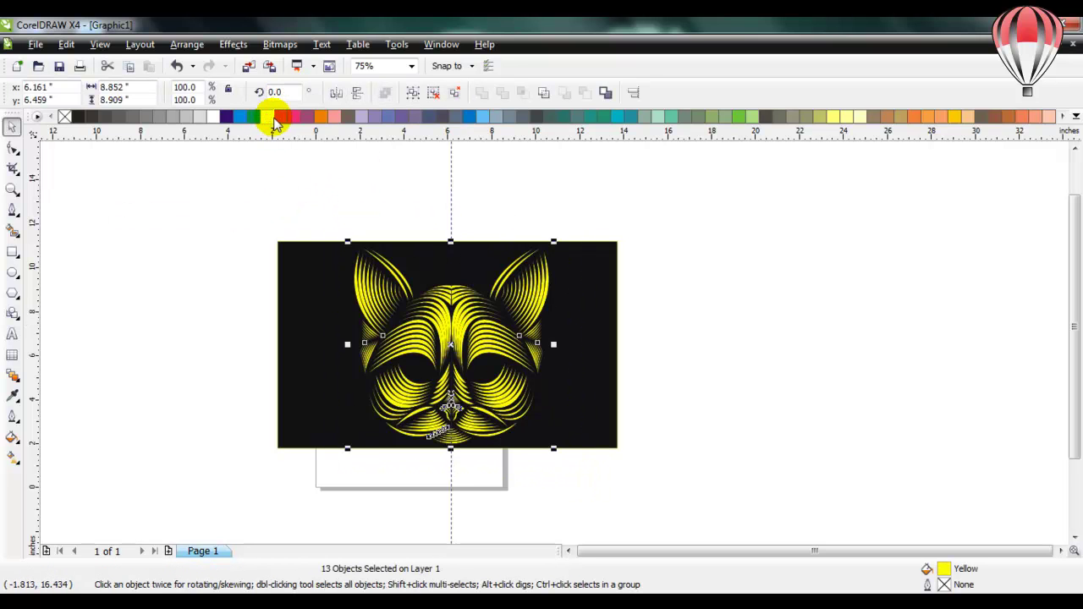
{"action": "left_click", "coordinate": [278, 117]}
{"action": "left_click", "coordinate": [293, 117]}
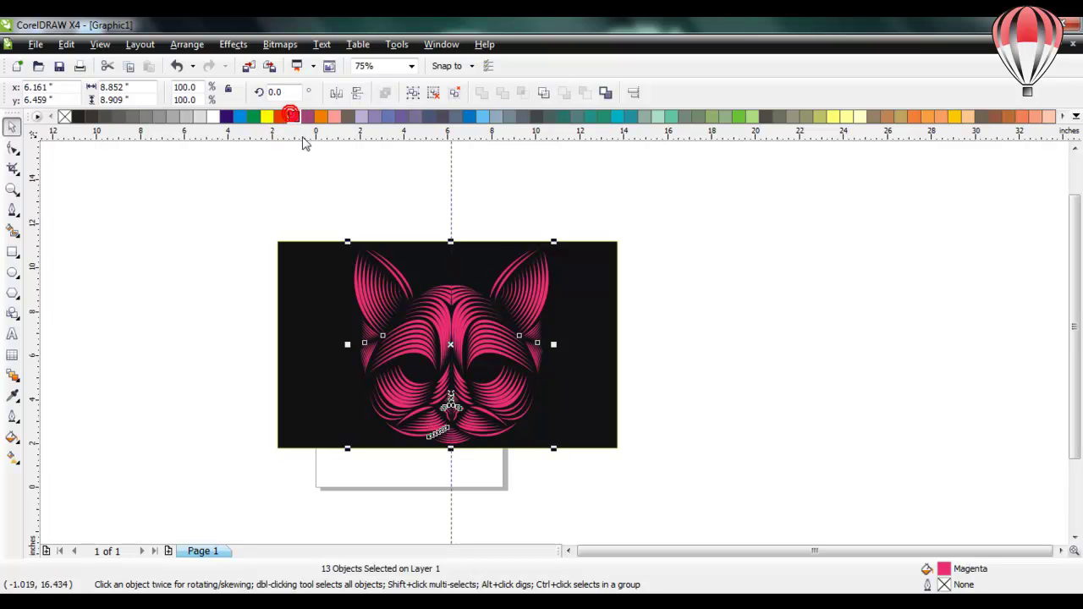
{"action": "left_click", "coordinate": [307, 116]}
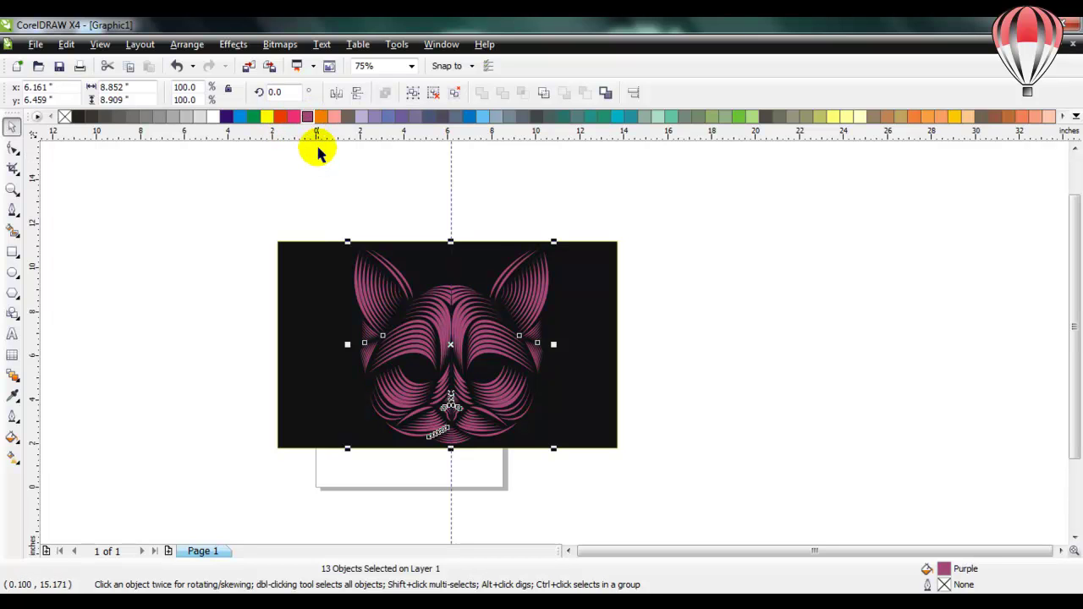
{"action": "left_click", "coordinate": [321, 117]}
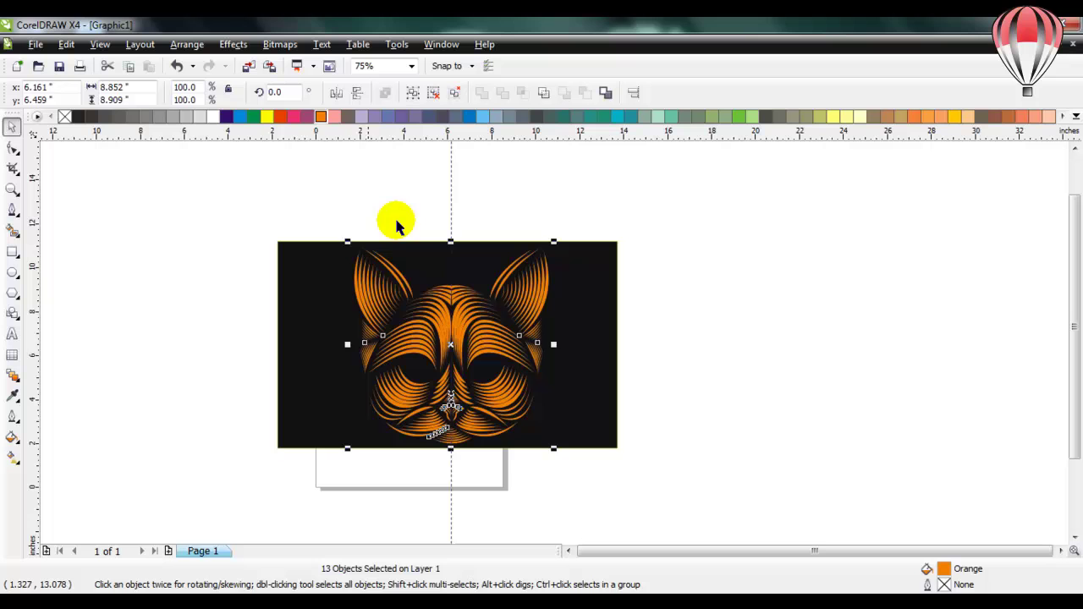
{"action": "left_click", "coordinate": [307, 117]}
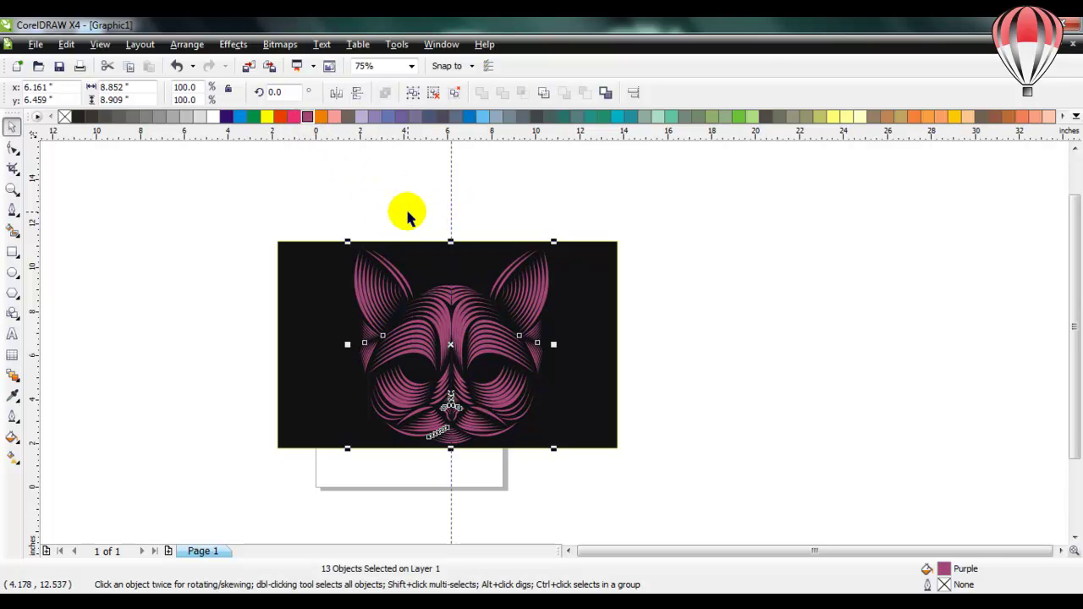
- Group all the cat face pieces and center the group horizontally and vertically on the black rectangle
{"action": "left_click", "coordinate": [413, 92]}
{"action": "left_click_drag", "start_coordinate": [251, 186], "coordinate": [723, 497]}
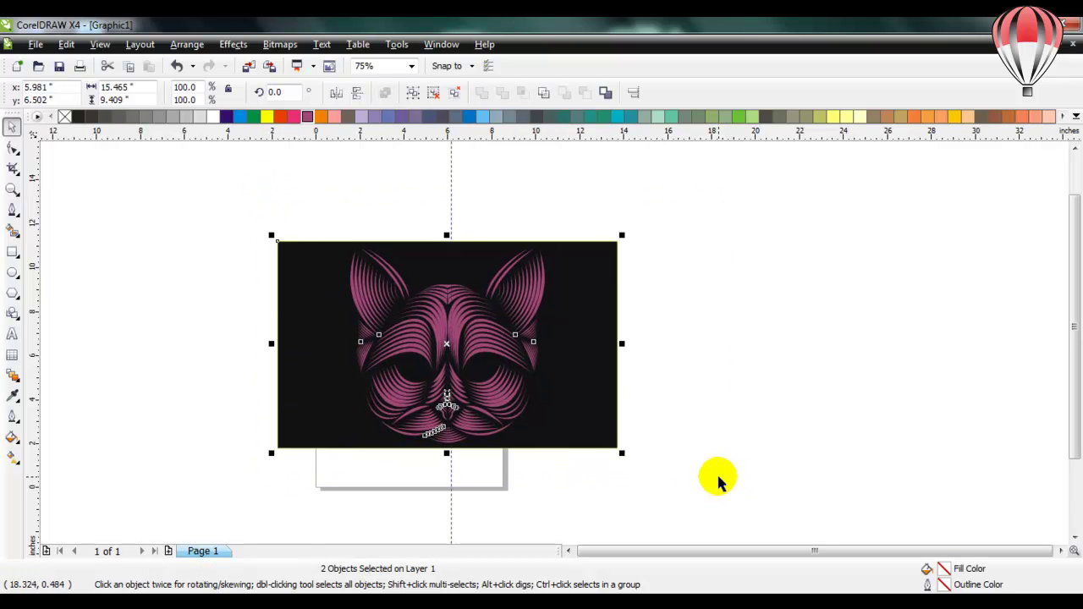
{"action": "key", "text": "shift+F2"}
{"action": "left_click", "coordinate": [615, 324]}
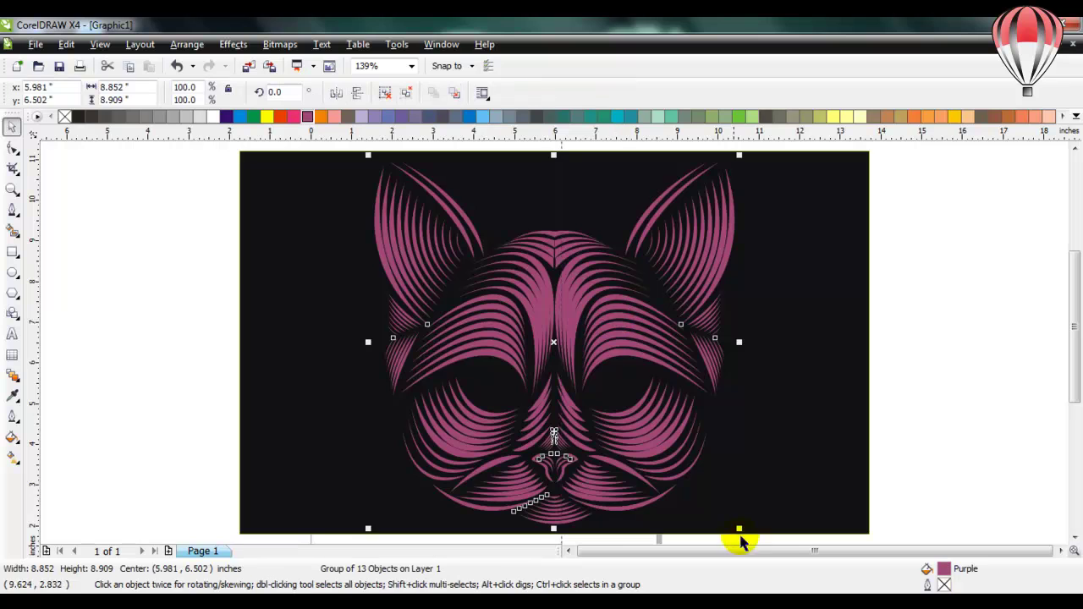
- Shrink the cat face group proportionally about its center, leaving a wide margin inside the black rectangle
{"action": "left_click_drag", "start_coordinate": [739, 529], "coordinate": [685, 474]}
{"action": "left_click", "coordinate": [891, 385]}
- Add the artistic text "CAT" below the cat's chin and fill it with white
{"action": "left_click", "coordinate": [12, 333]}
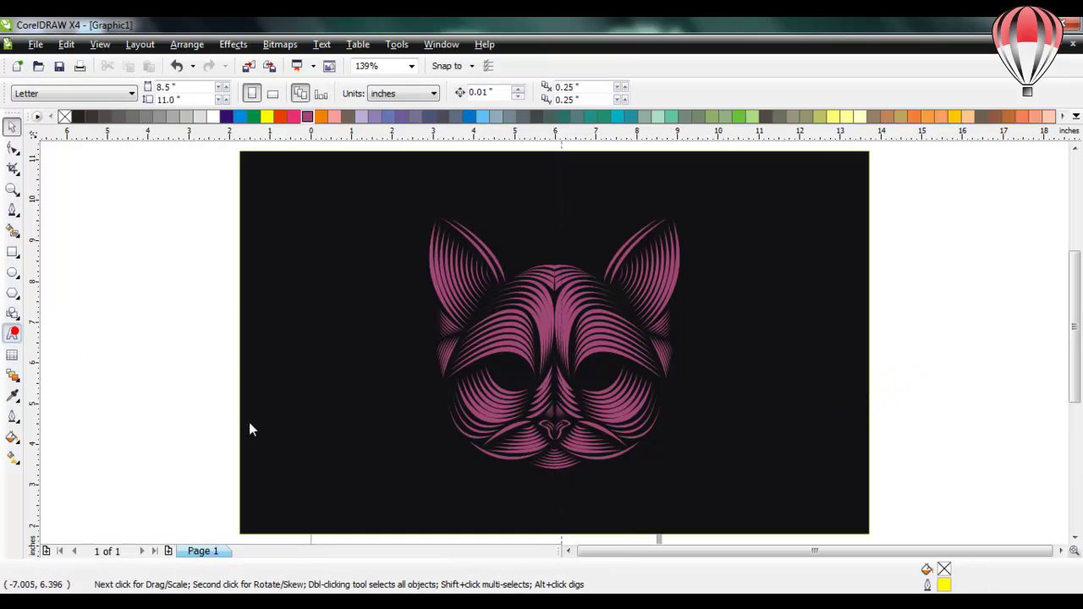
{"action": "left_click", "coordinate": [481, 504]}
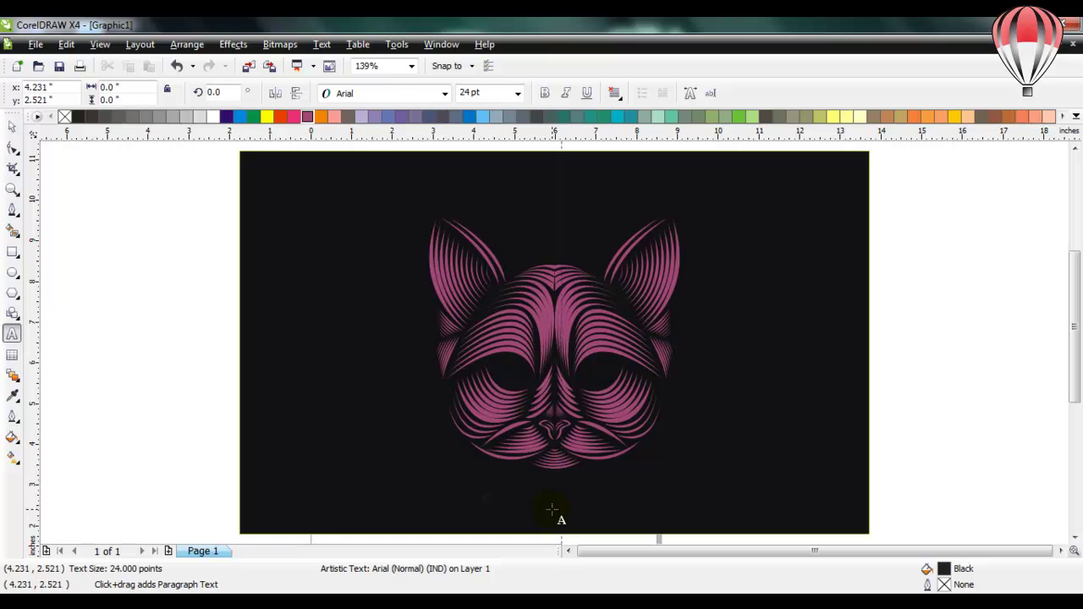
{"action": "left_click", "coordinate": [12, 125]}
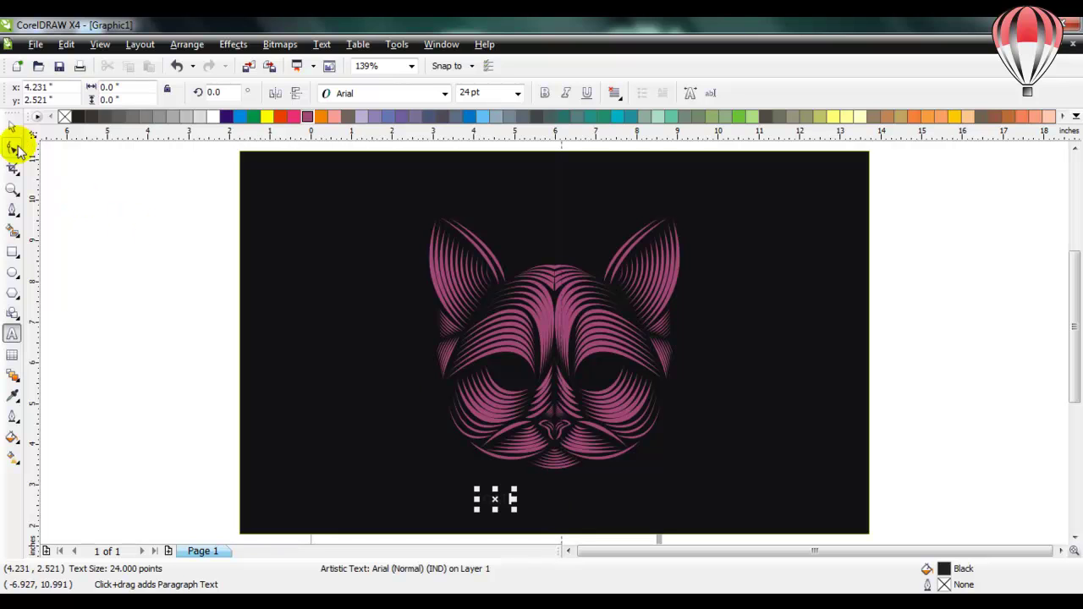
{"action": "left_click", "coordinate": [212, 117]}
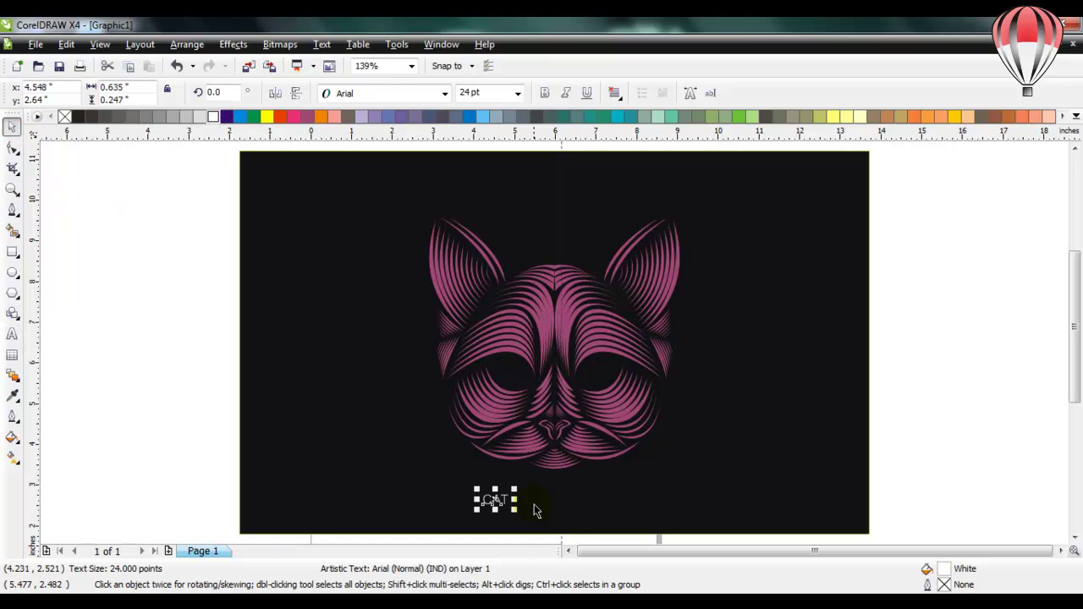
- Enlarge the "CAT" text to about 89 pt, place it centrally beneath the chin and fill it with purple
{"action": "left_click_drag", "start_coordinate": [515, 490], "coordinate": [640, 466]}
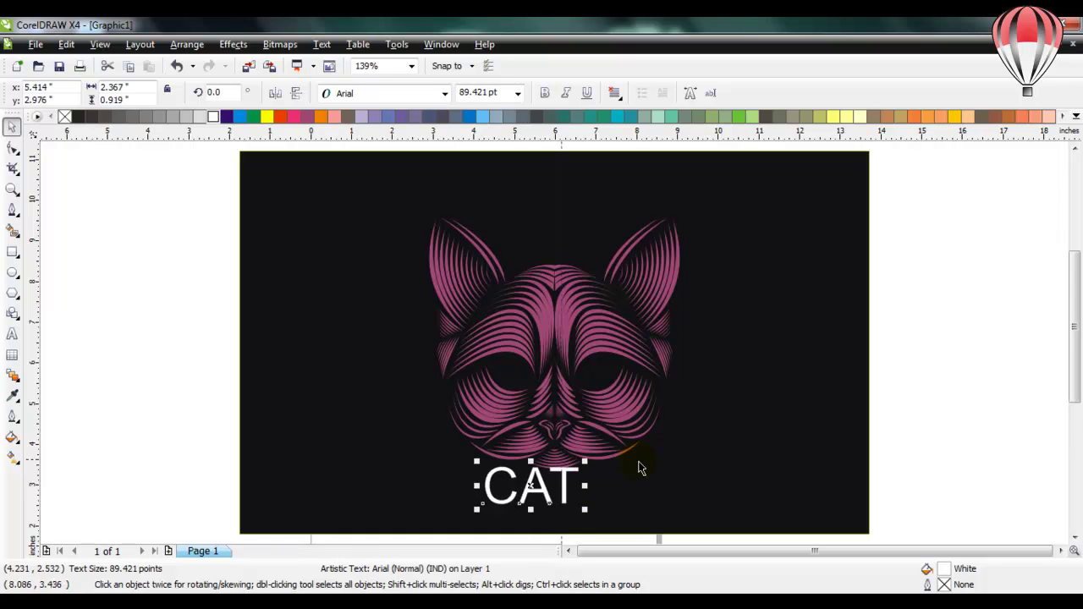
{"action": "left_click_drag", "start_coordinate": [550, 484], "coordinate": [568, 501]}
{"action": "left_click", "coordinate": [286, 89]}
{"action": "left_click", "coordinate": [305, 116]}
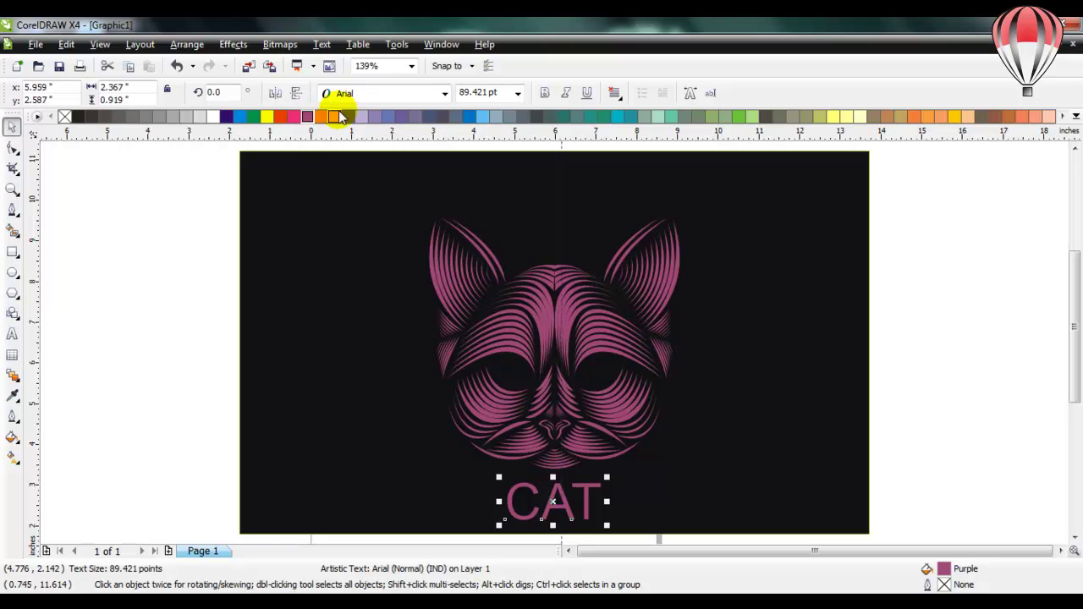
- Set the "CAT" text in the Aspire font, reduce its height to about 0.64 inches and place it just below the chin
{"action": "left_click", "coordinate": [443, 95]}
{"action": "left_click", "coordinate": [444, 95]}
{"action": "left_click", "coordinate": [444, 94]}
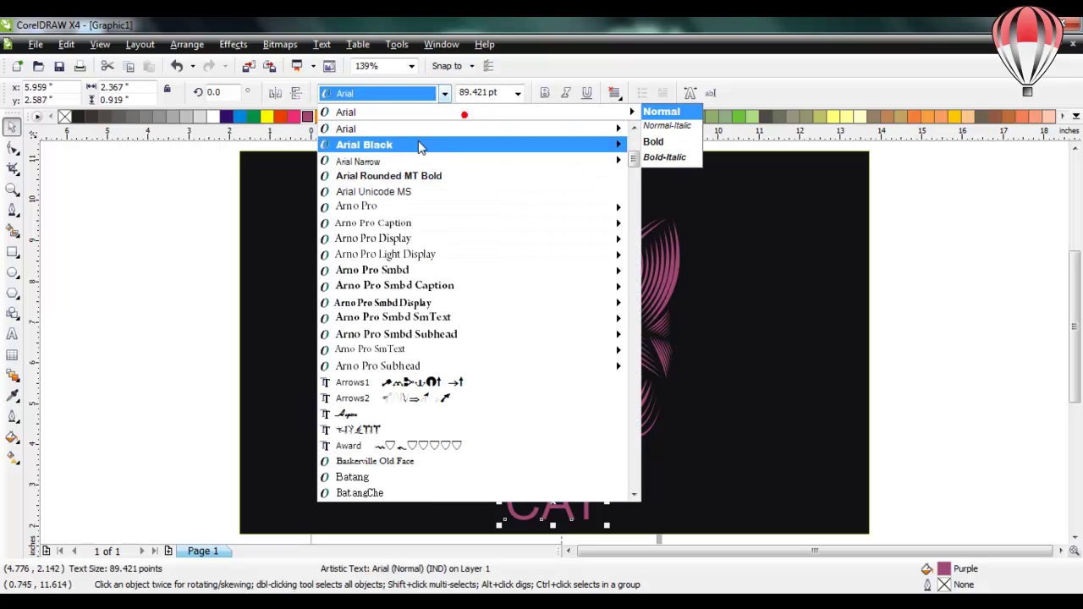
{"action": "left_click", "coordinate": [431, 415]}
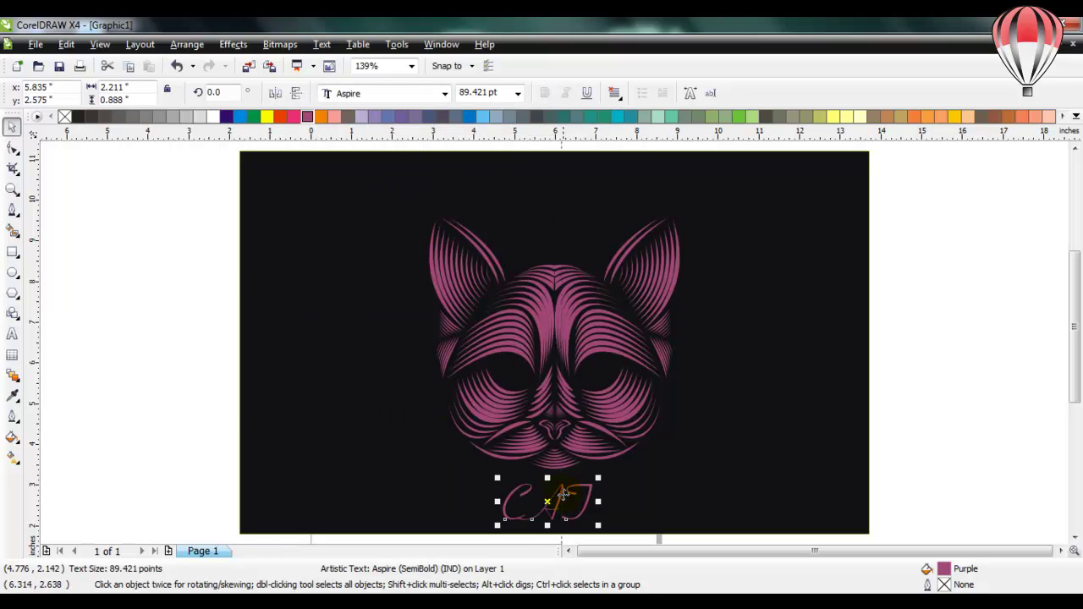
{"action": "left_click_drag", "start_coordinate": [547, 479], "coordinate": [573, 485]}
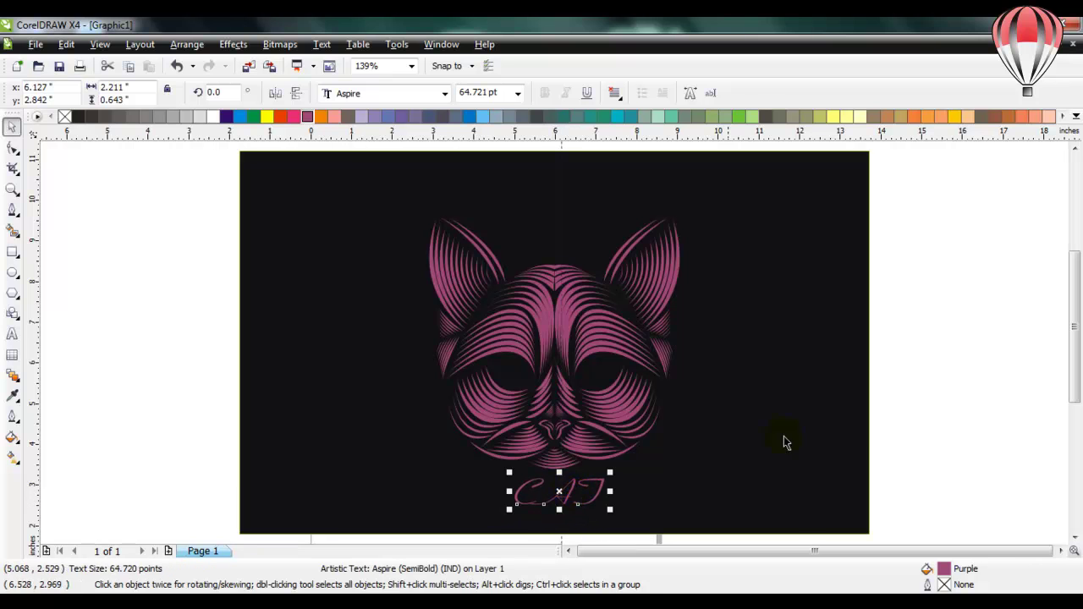
{"action": "left_click", "coordinate": [882, 435]}
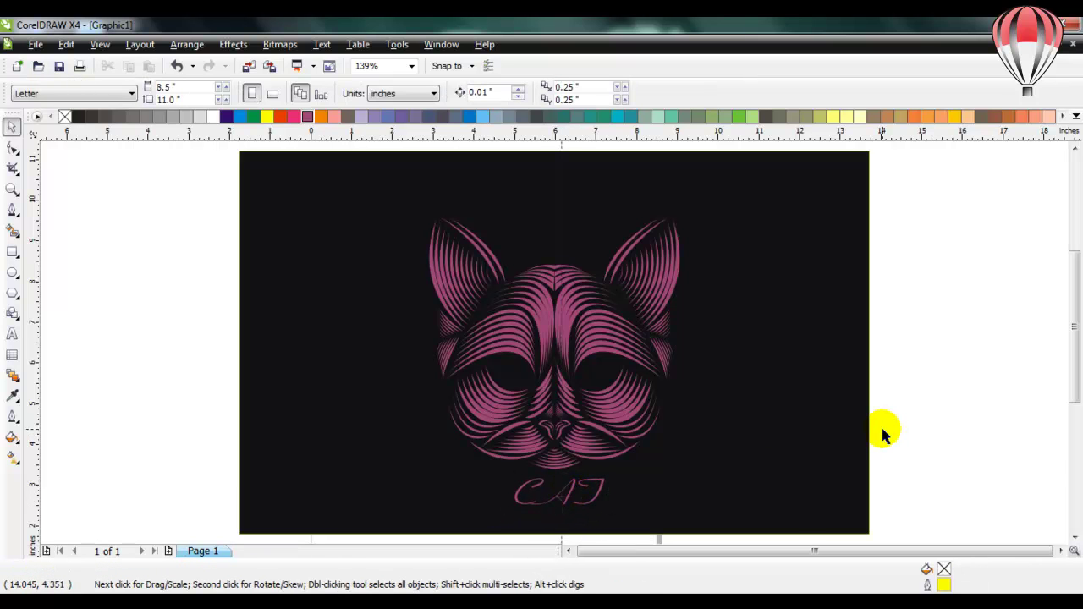